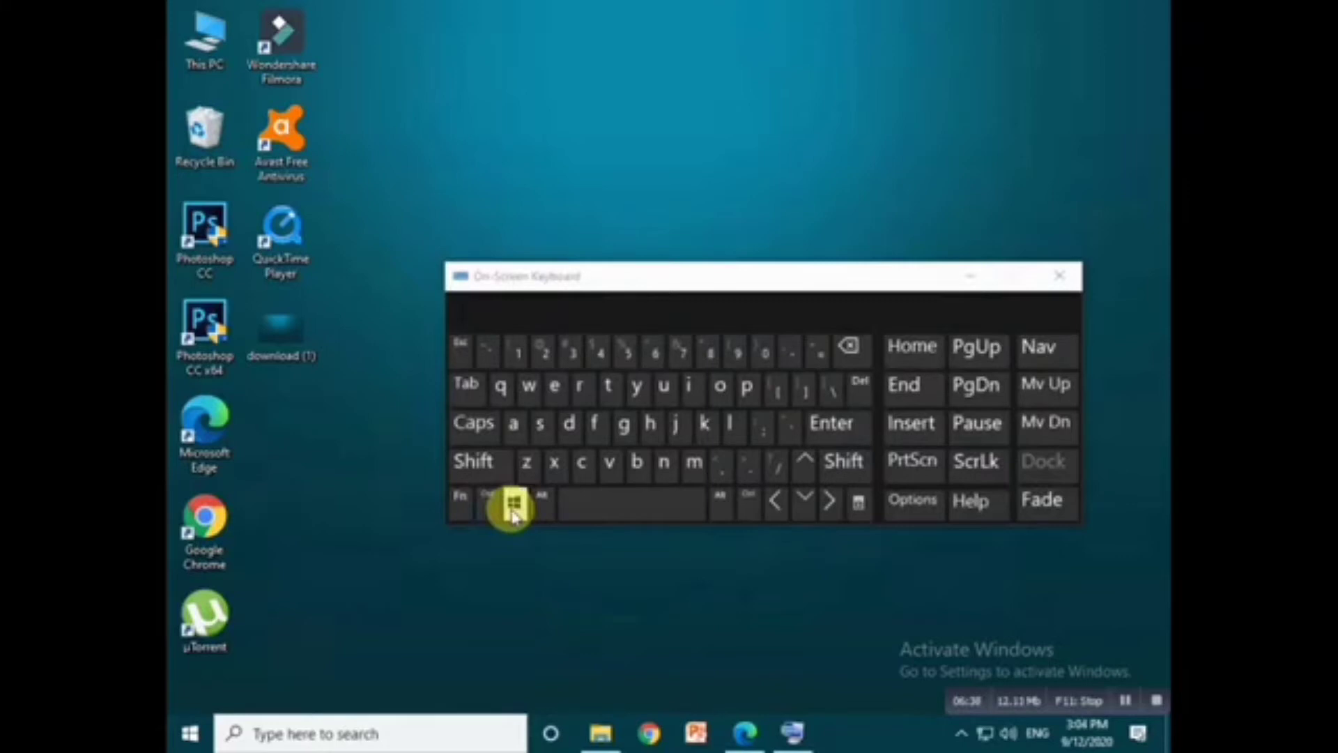
# - Launch Excel with the Run command excel, and clear the on-screen keyboard and activation wizard off the blank workbook
pyautogui.click(581, 387)
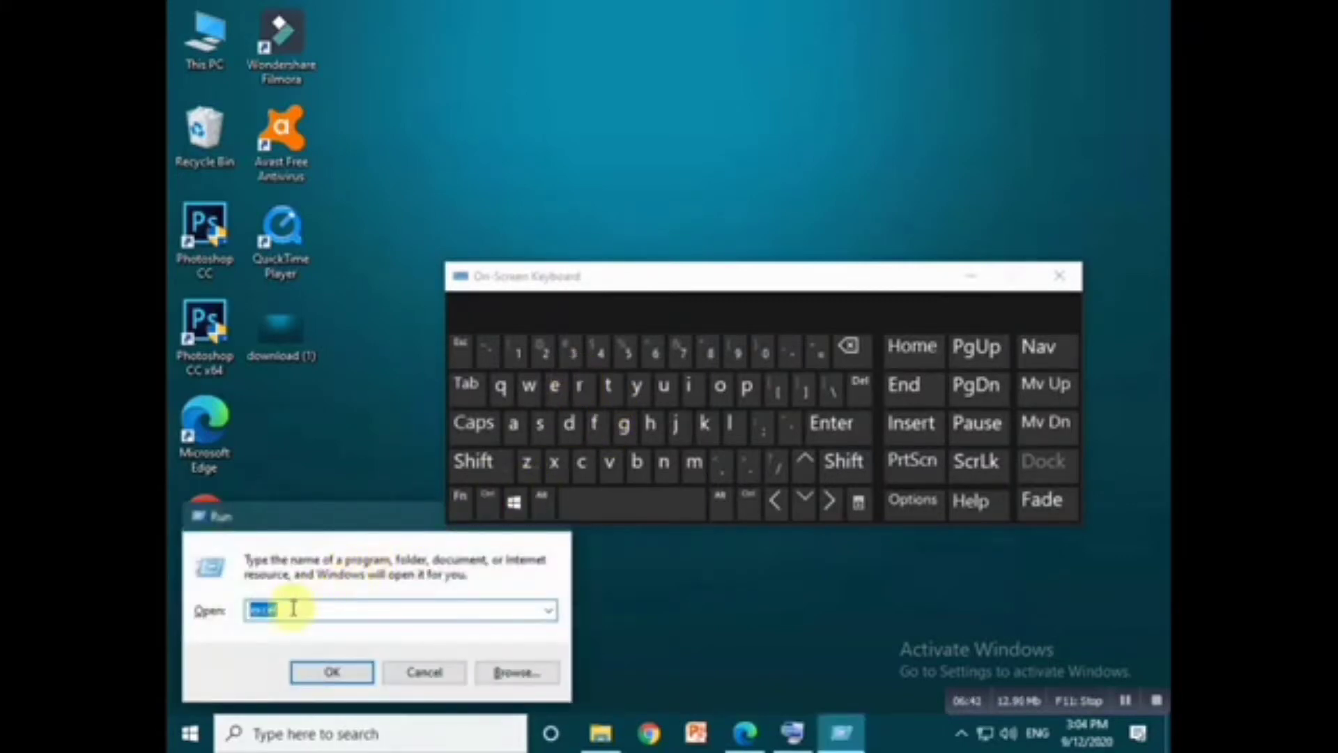
pyautogui.click(315, 672)
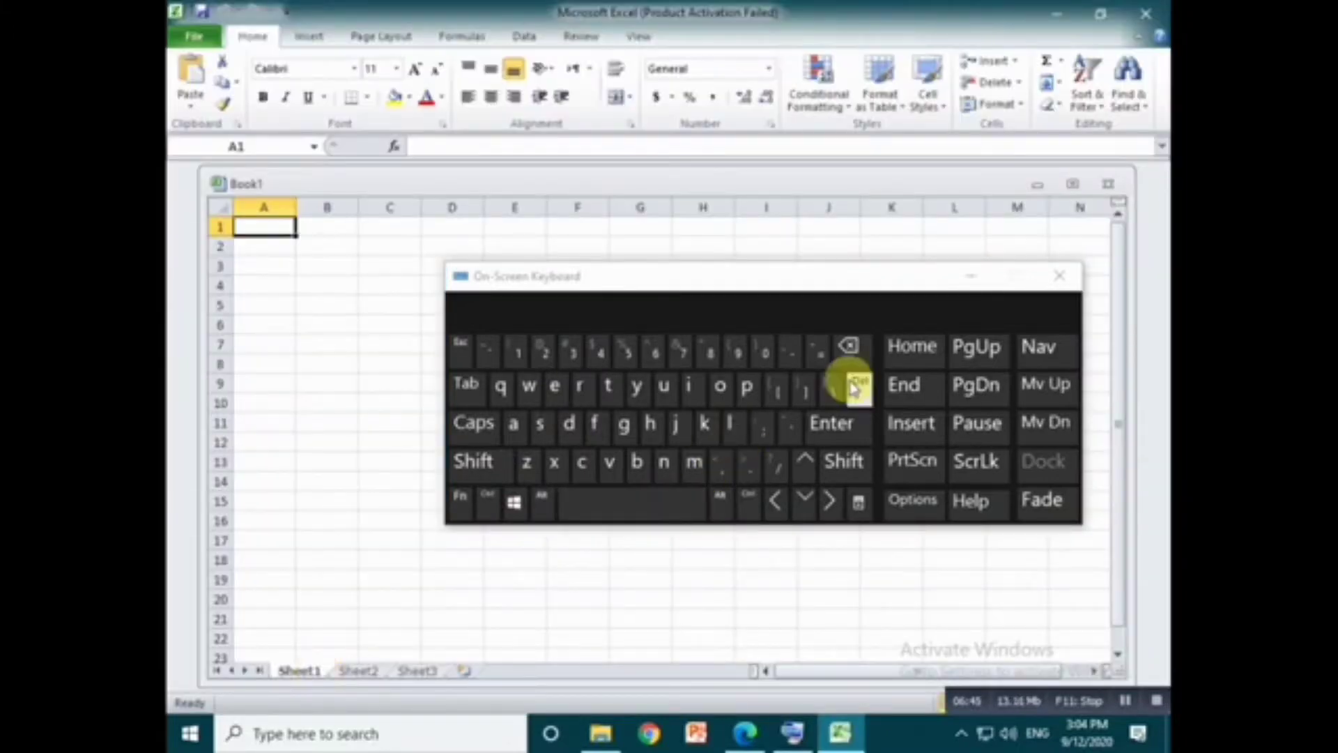
pyautogui.click(973, 288)
pyautogui.click(972, 284)
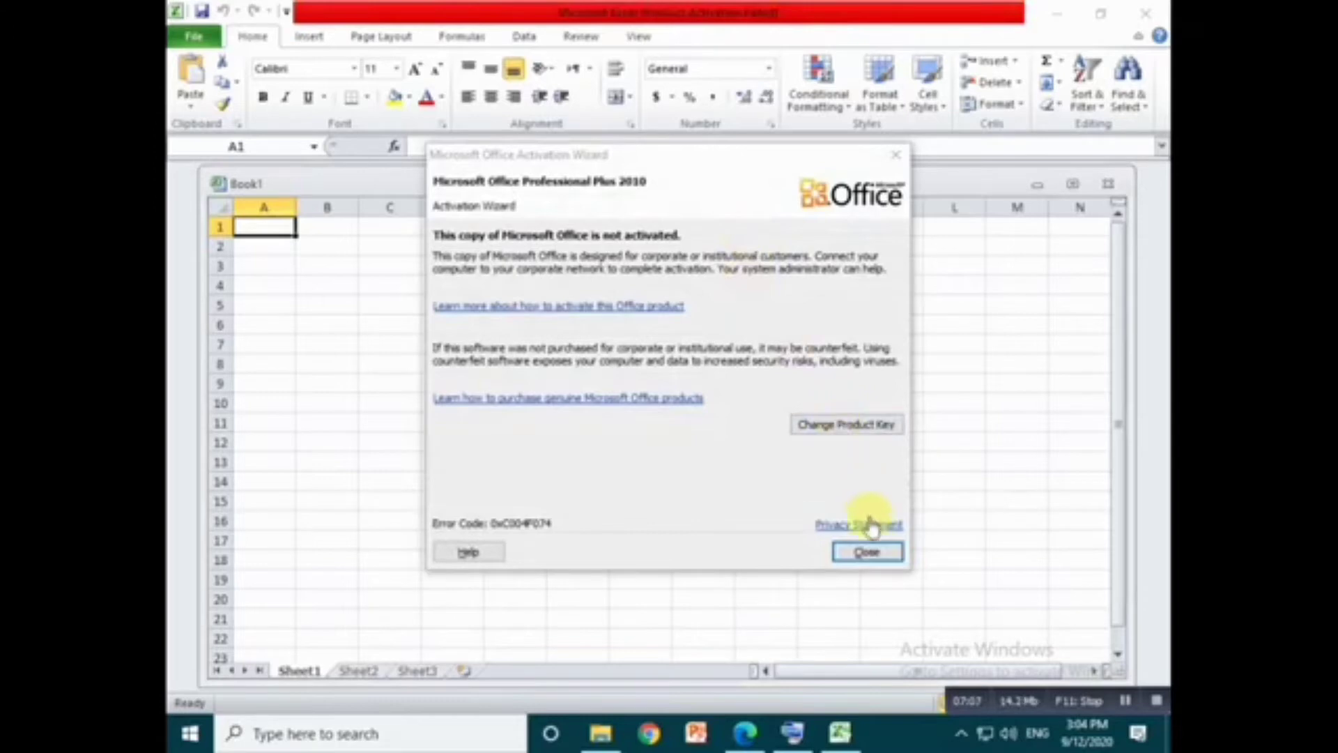
pyautogui.click(869, 552)
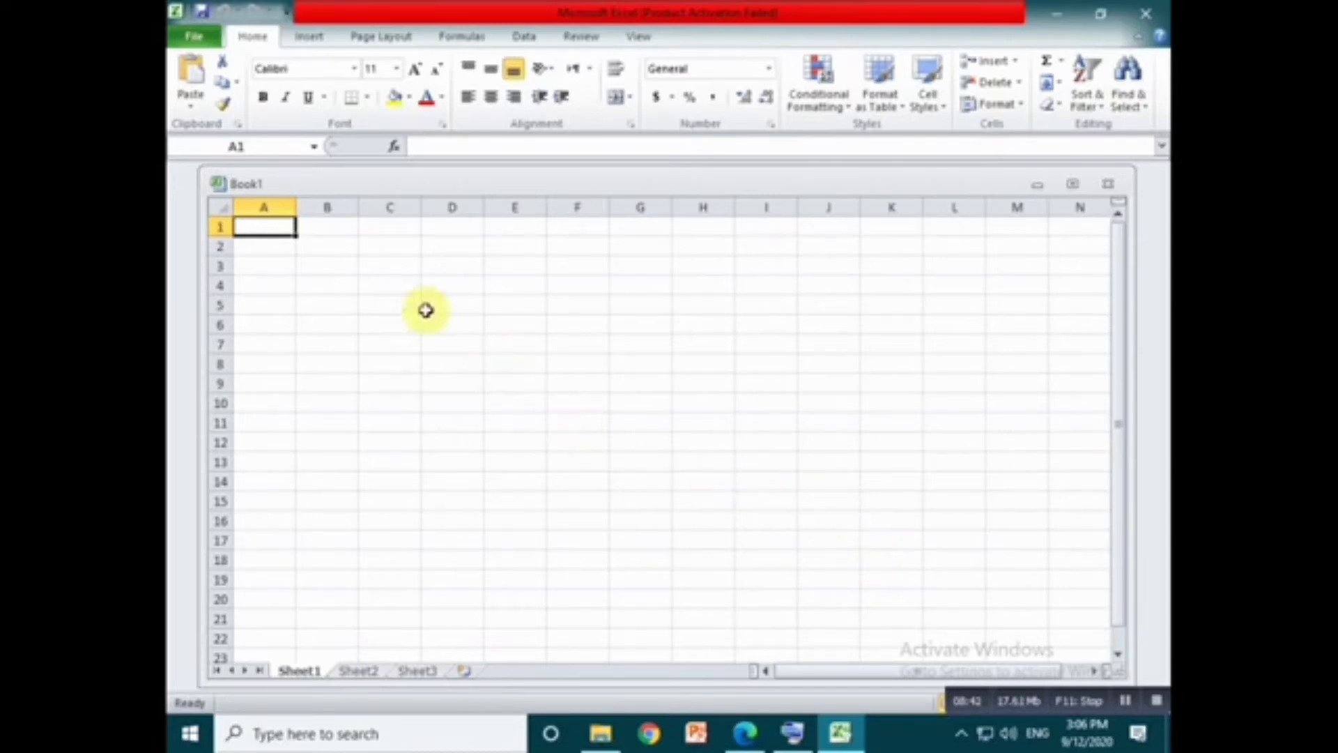
# - Enter the label addition in cell C5
pyautogui.click(395, 300)
pyautogui.write('a')
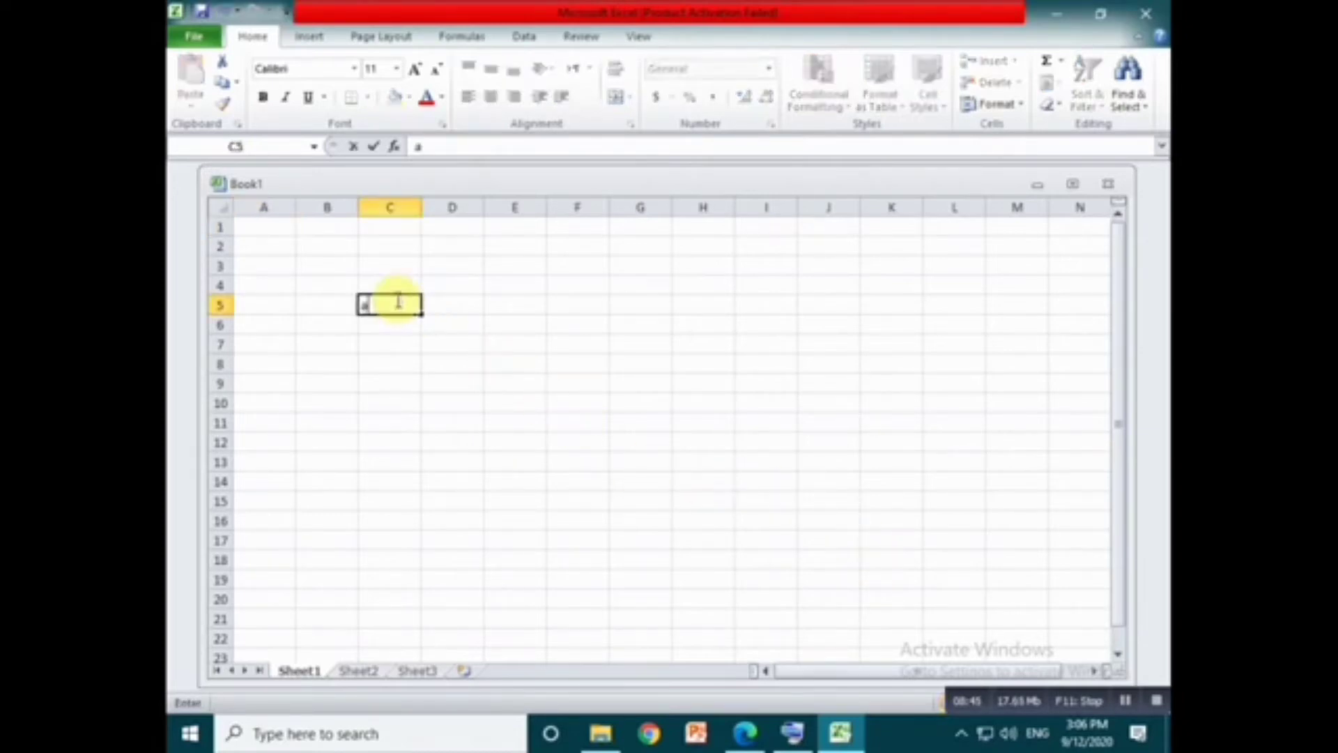
pyautogui.write('ddition')
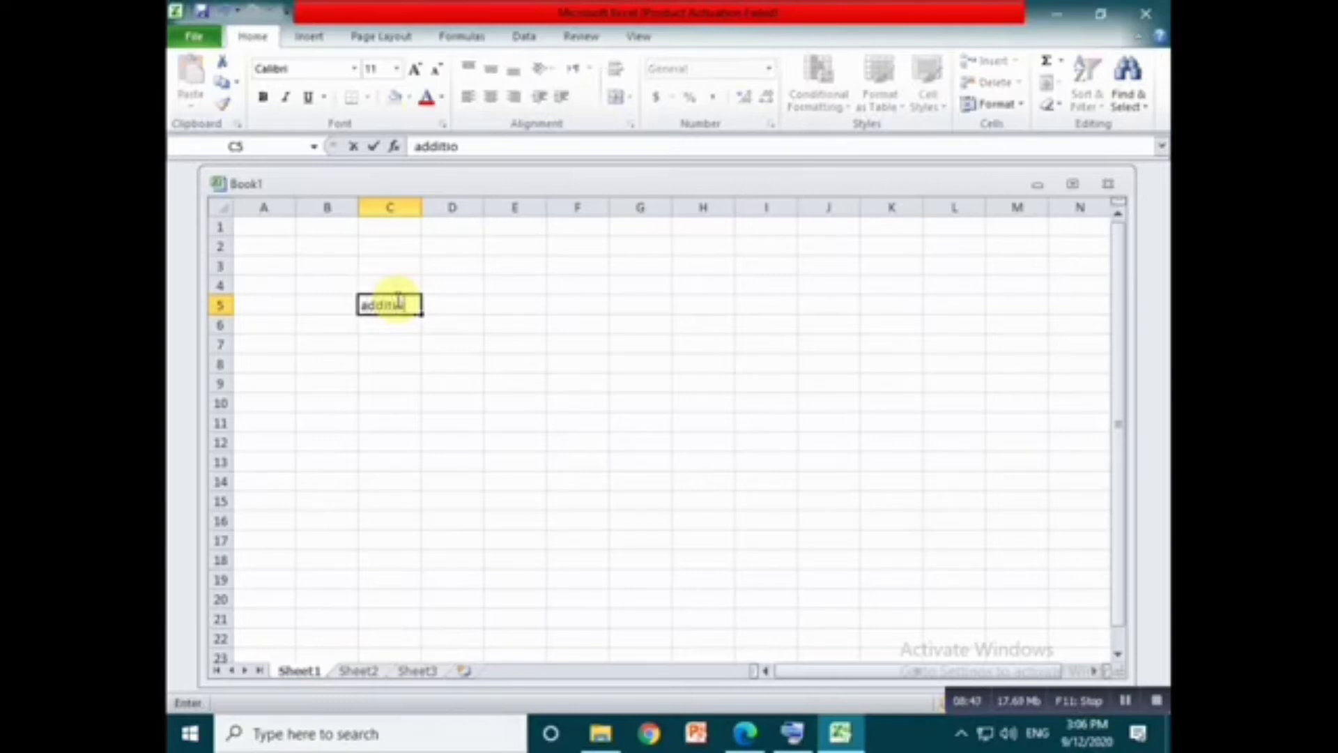
pyautogui.click(440, 292)
pyautogui.click(443, 307)
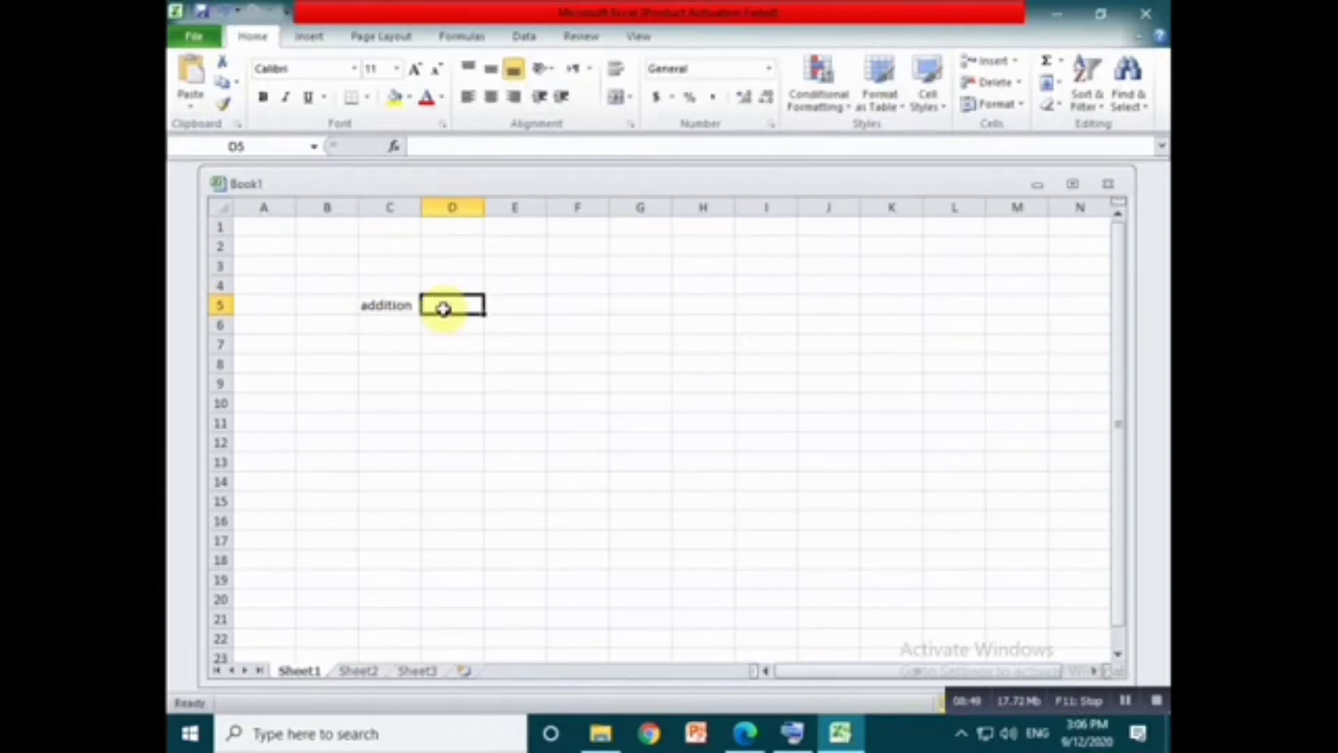
# - Enter the two numbers for the sum: 15 in cell D2 and 17 in cell D3
pyautogui.click(443, 264)
pyautogui.click(445, 246)
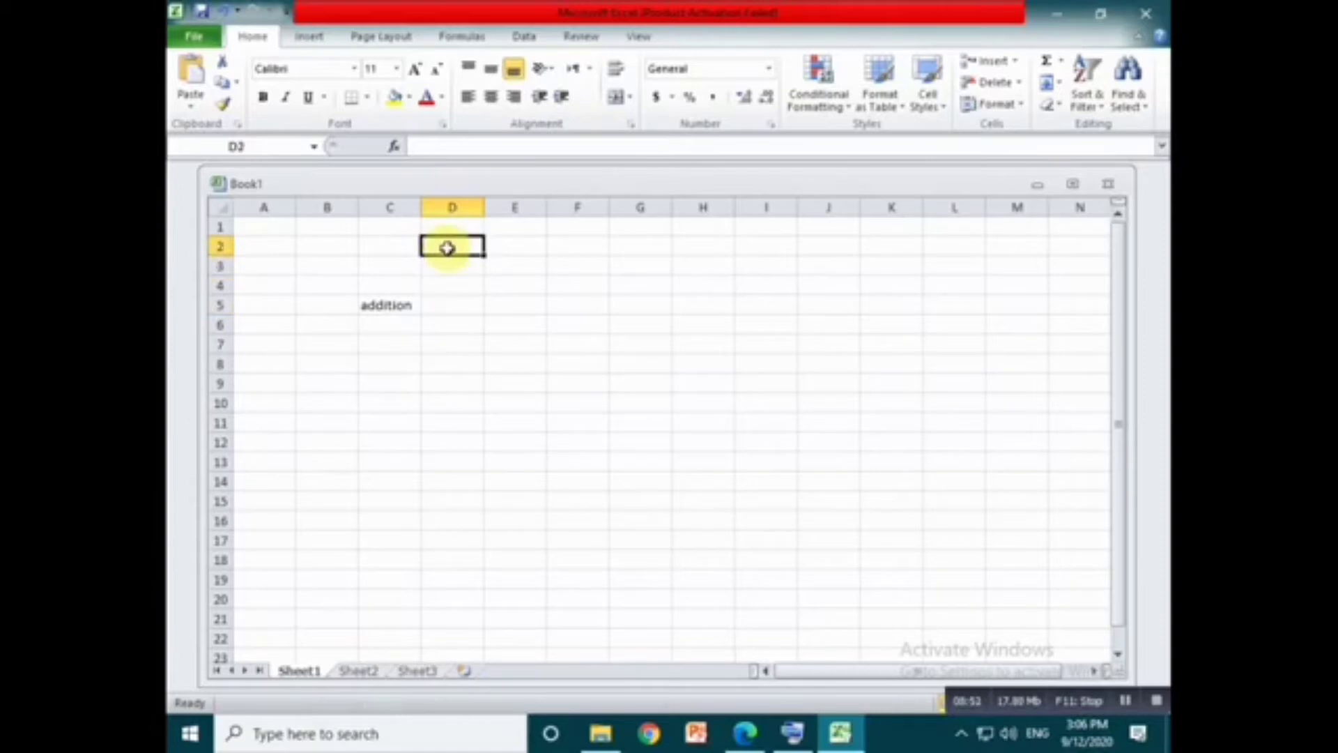
pyautogui.write('15')
pyautogui.click(460, 265)
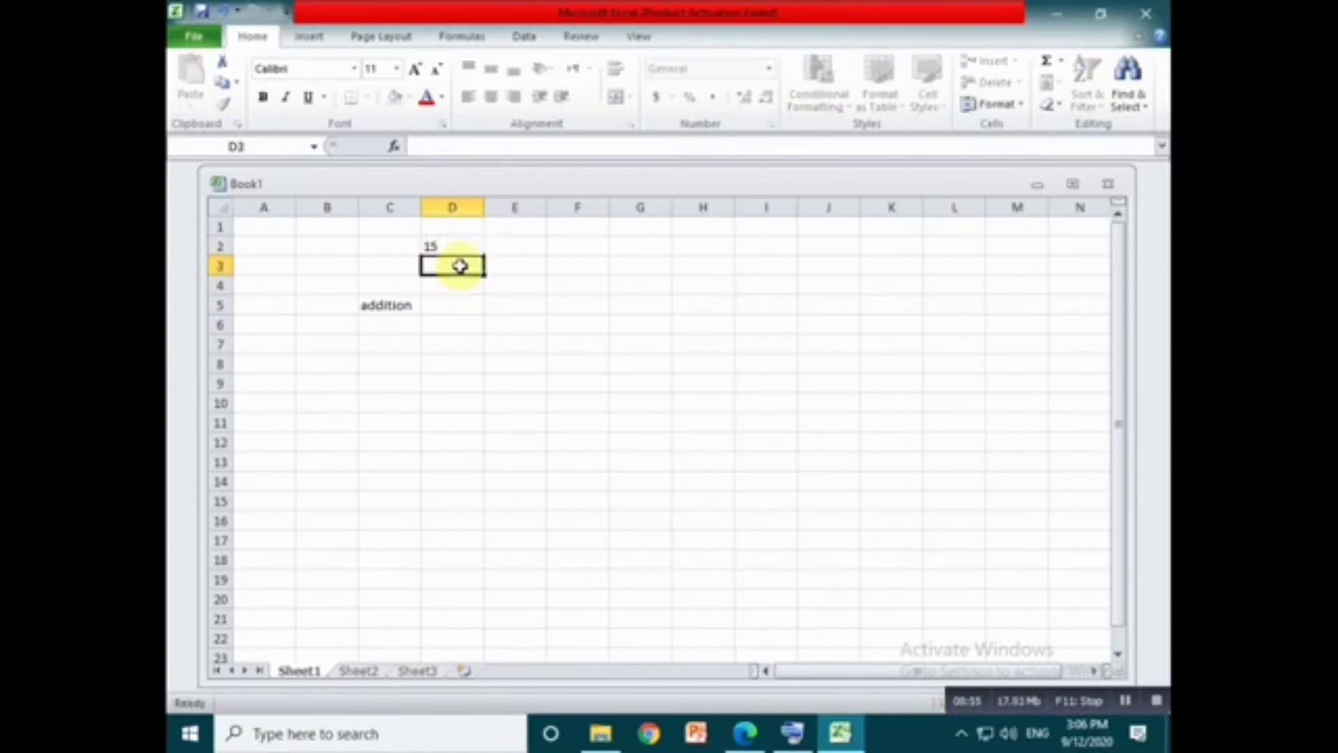
pyautogui.write('17')
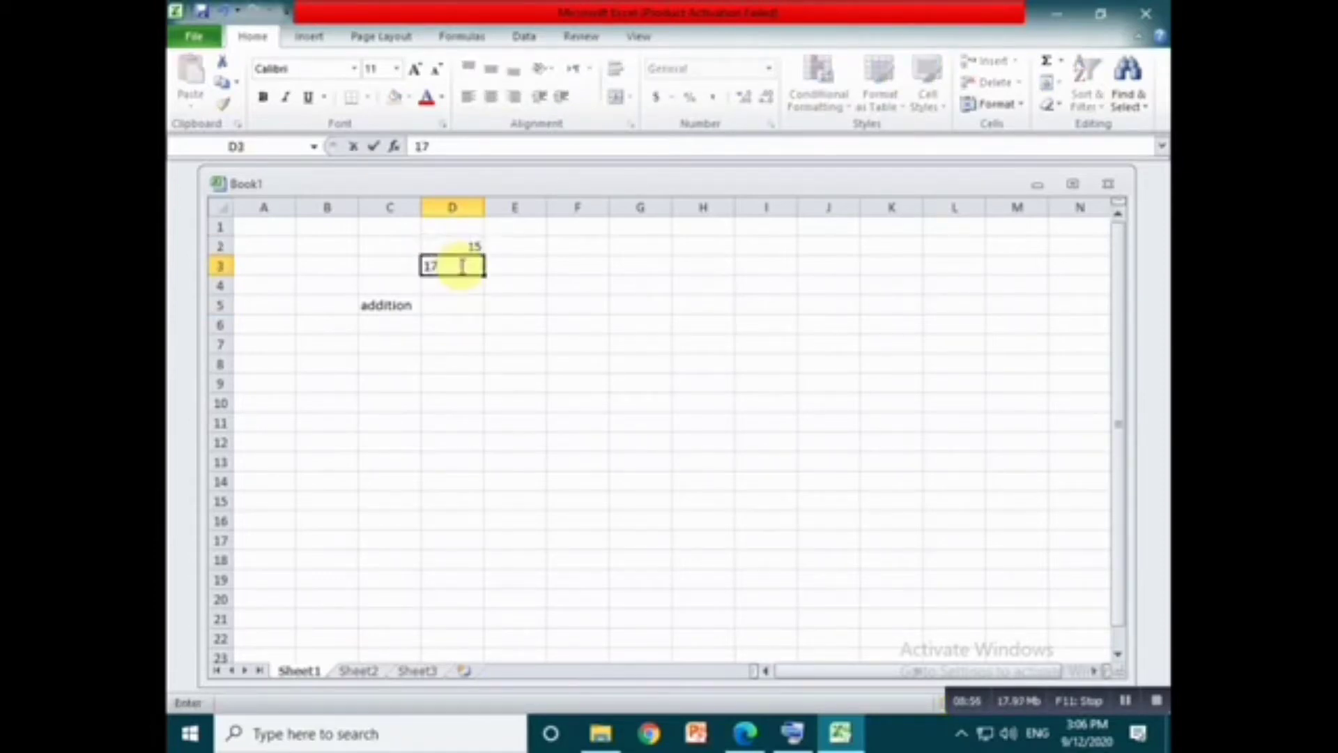
pyautogui.click(461, 304)
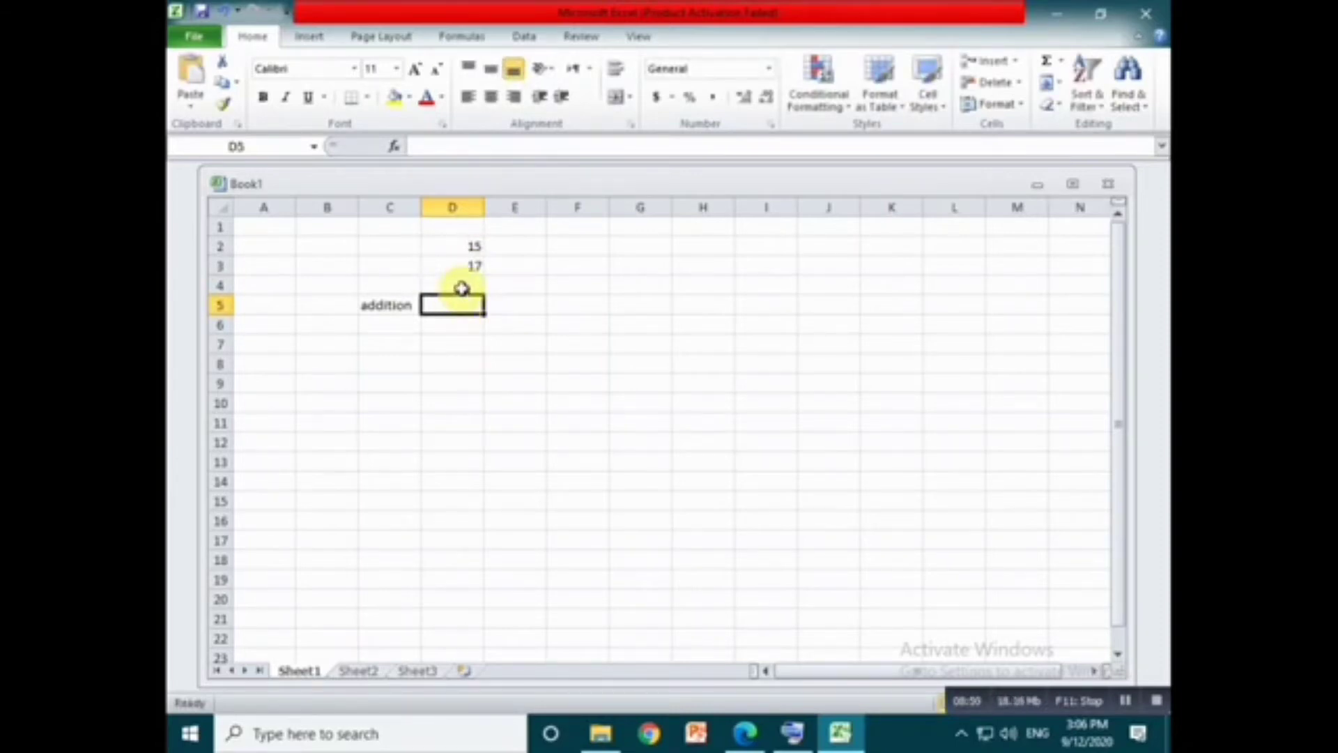
# - Switch to Formula.pdf in Edge, examine how the addition formula is written, and return to the workbook
pyautogui.click(745, 733)
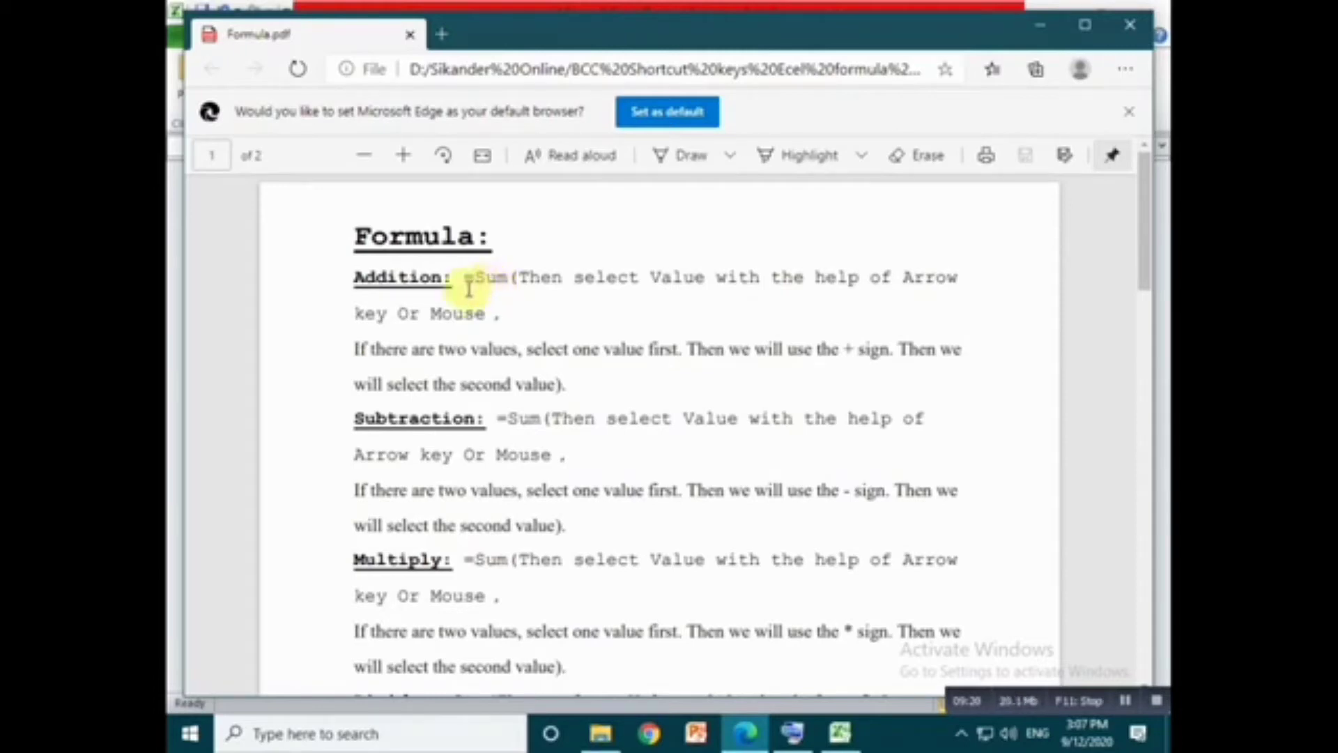
pyautogui.scroll(-1, 463, 551)
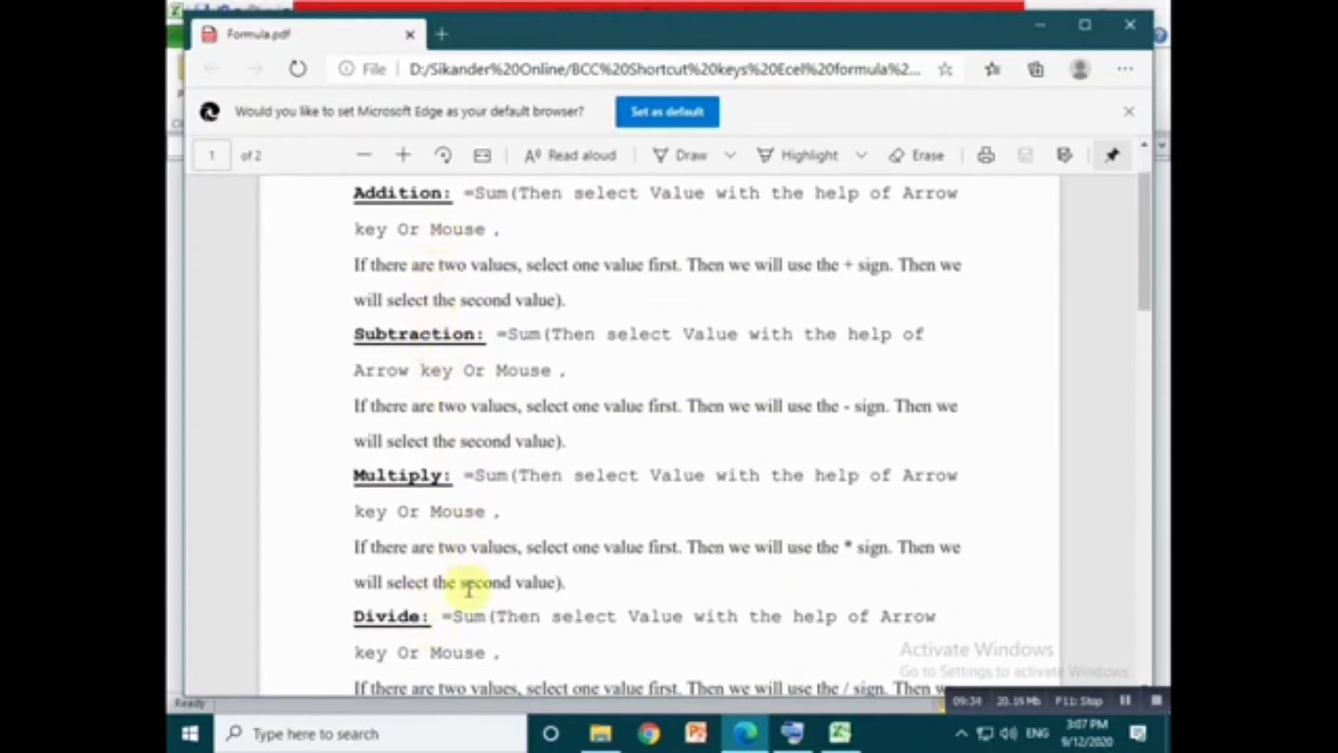
pyautogui.moveTo(464, 193); pyautogui.dragTo(500, 202)
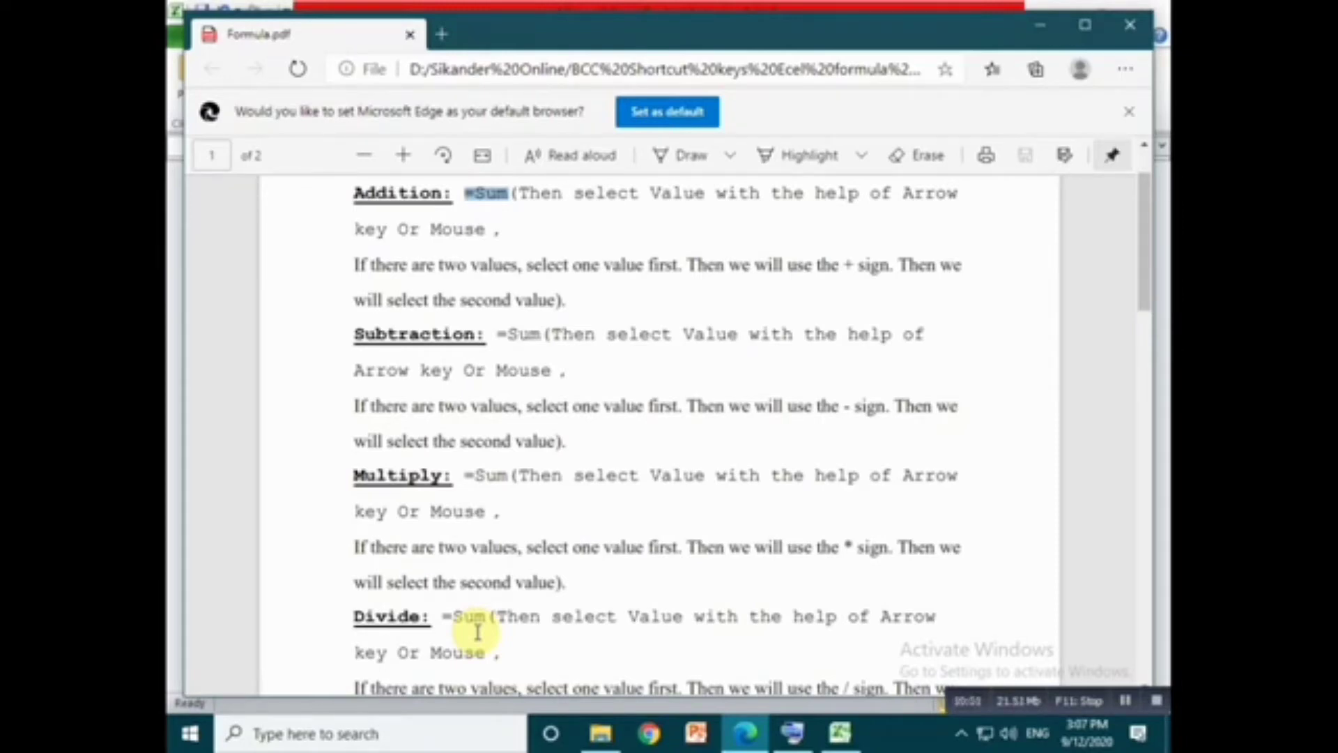
pyautogui.click(1040, 26)
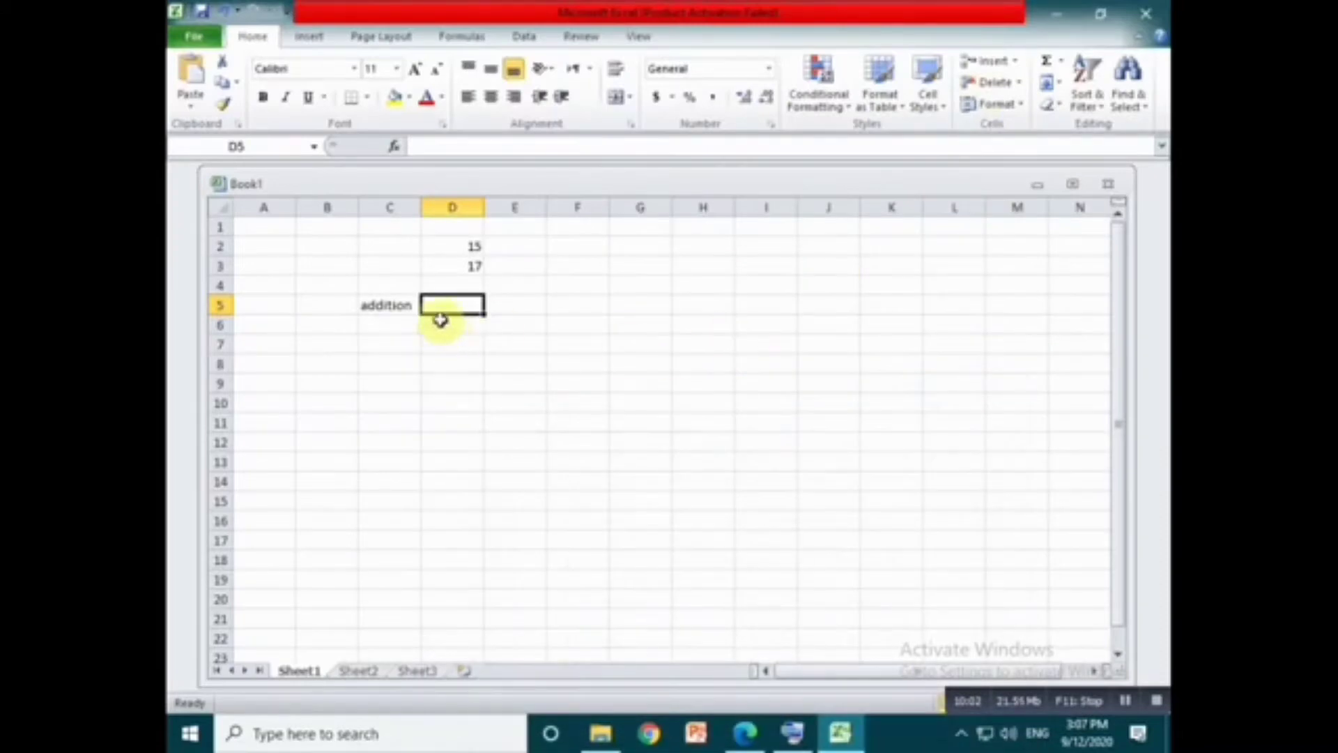
# - Begin a SUM formula in D5 with D2 as its first reference, placing the on-screen keyboard clear of column D
pyautogui.write('=')
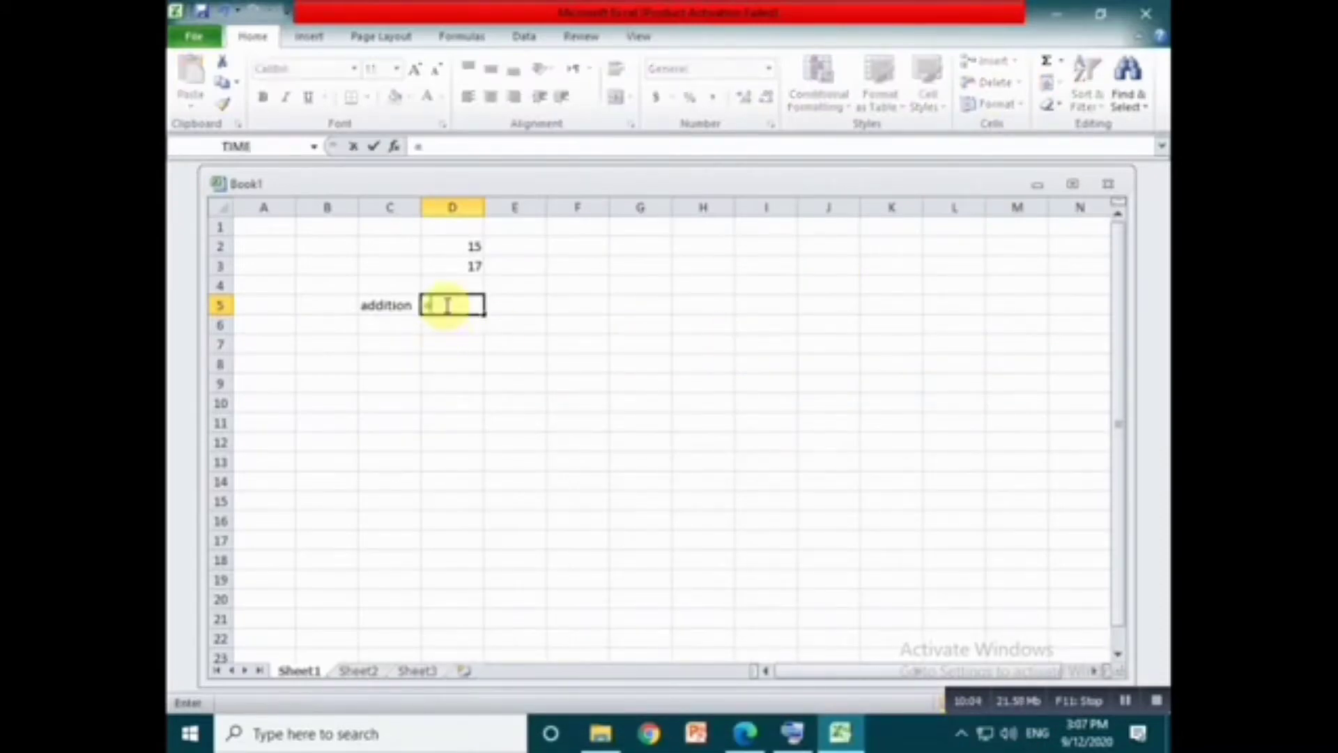
pyautogui.write('sum')
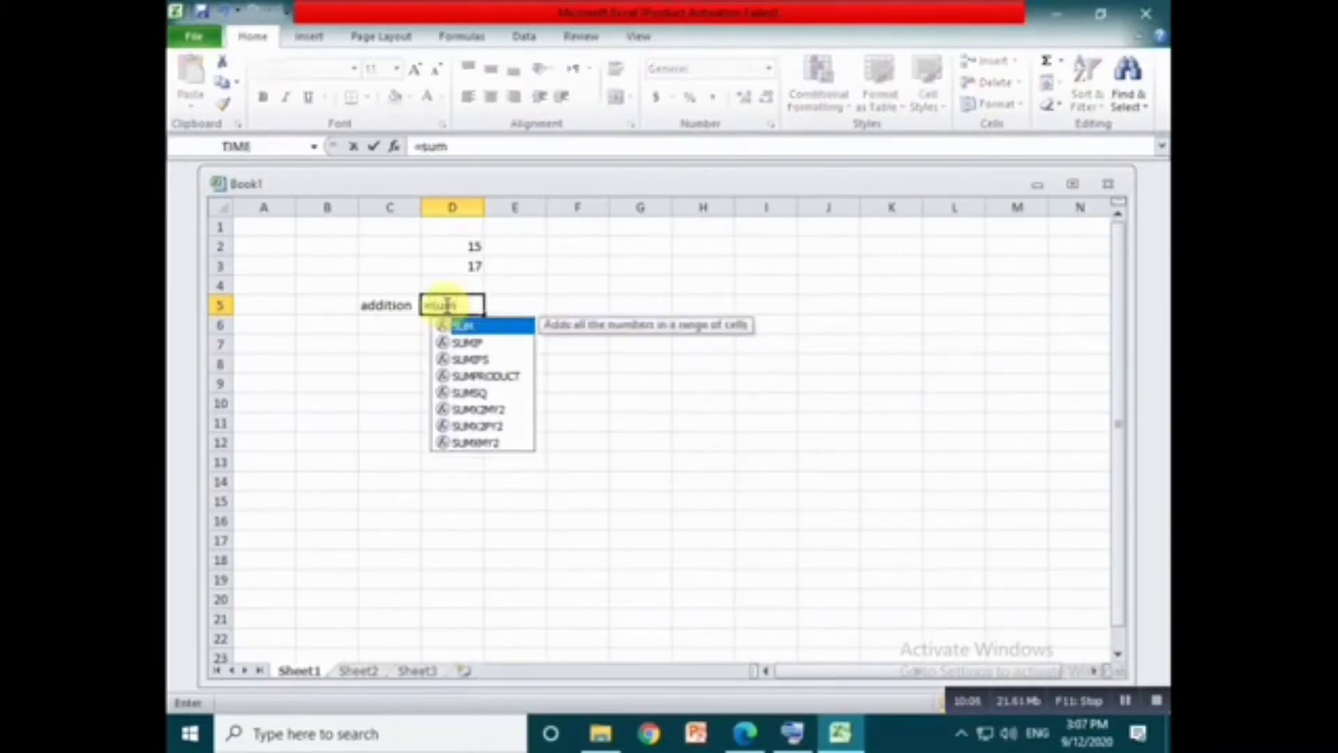
pyautogui.write('(')
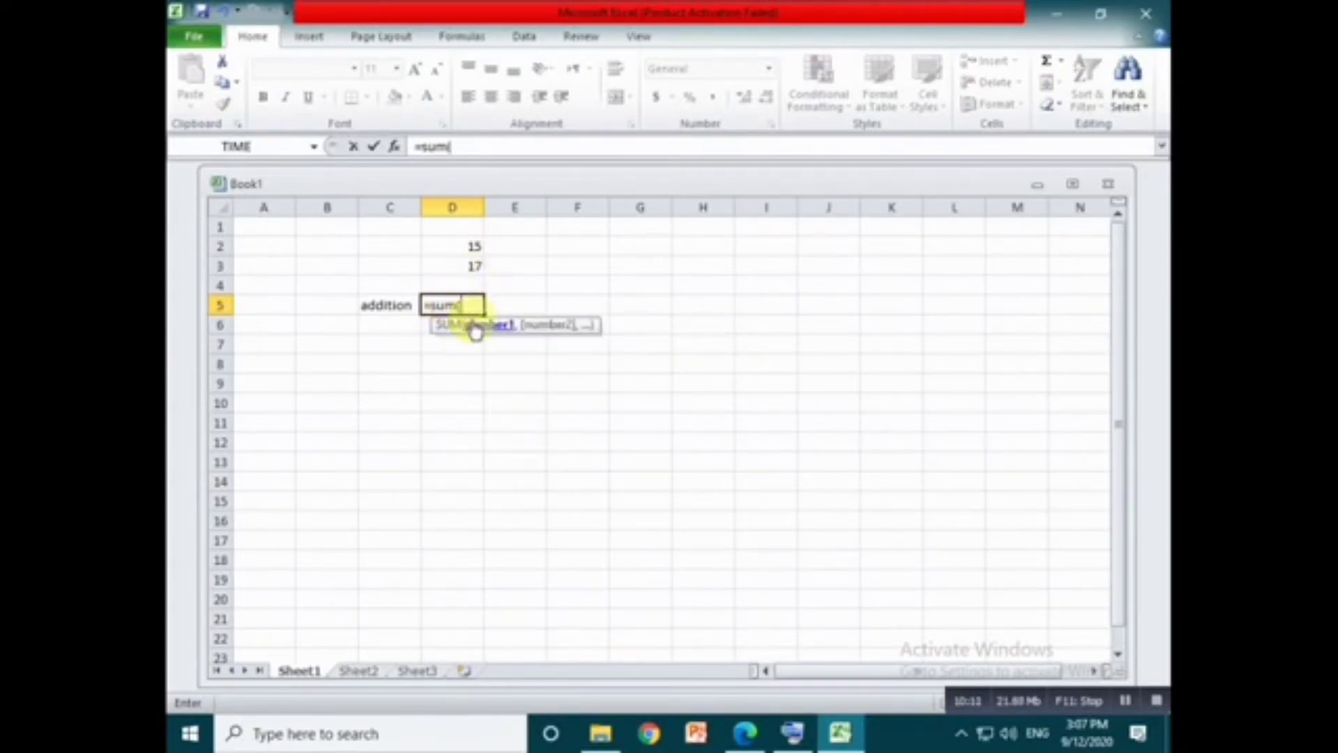
pyautogui.click(793, 732)
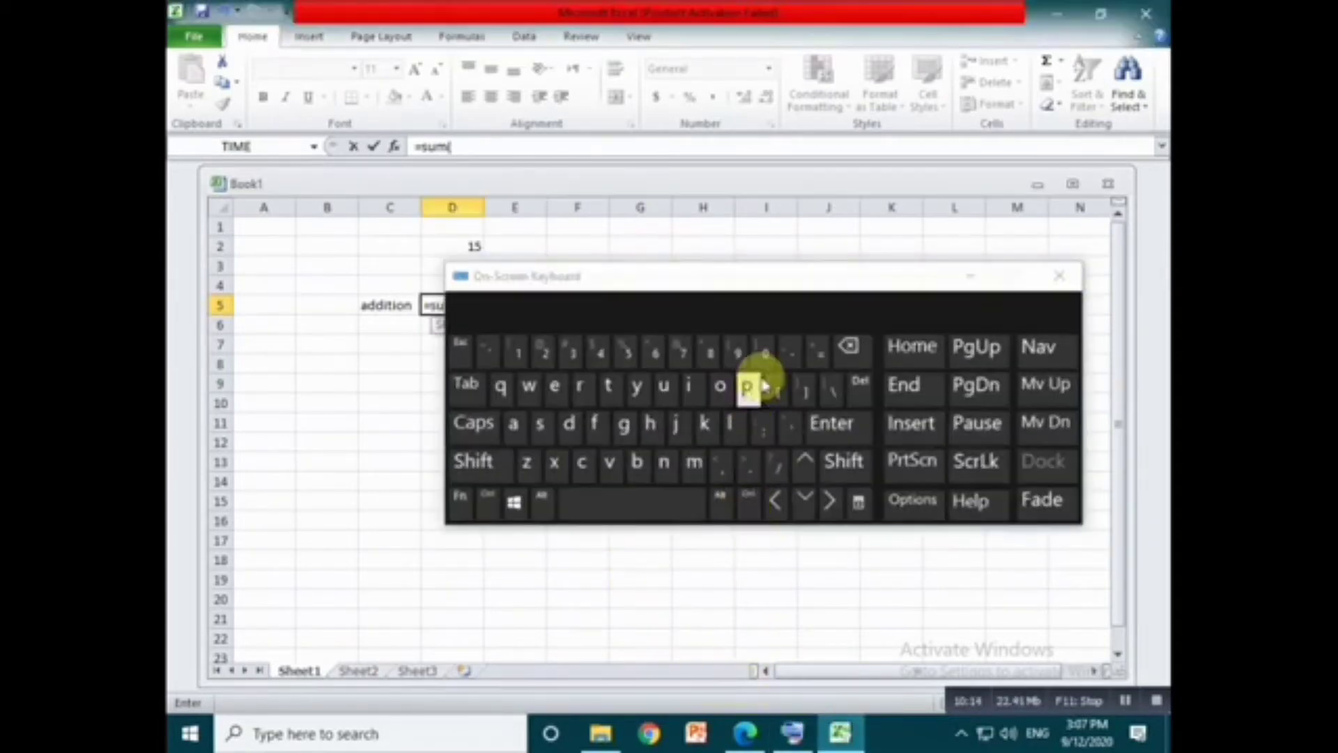
pyautogui.moveTo(776, 293); pyautogui.dragTo(845, 286)
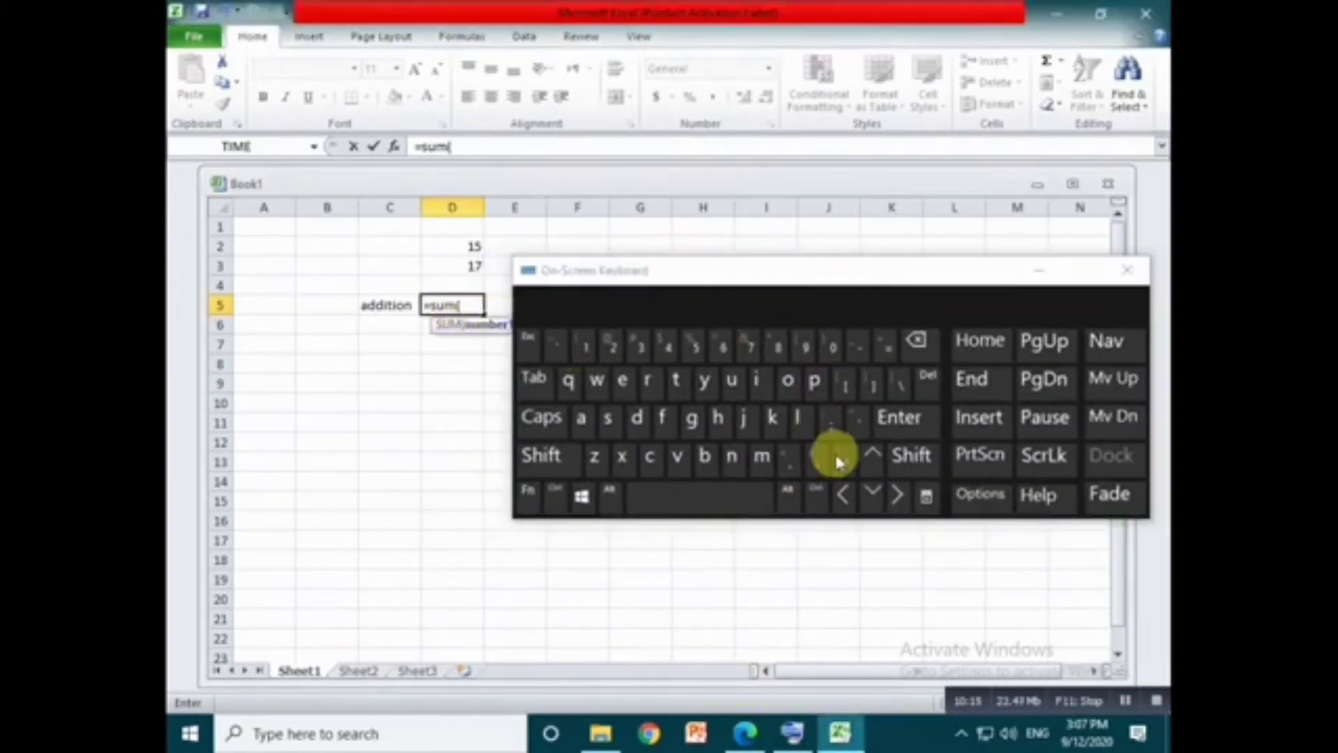
pyautogui.click(881, 475)
pyautogui.click(881, 475)
pyautogui.click(882, 474)
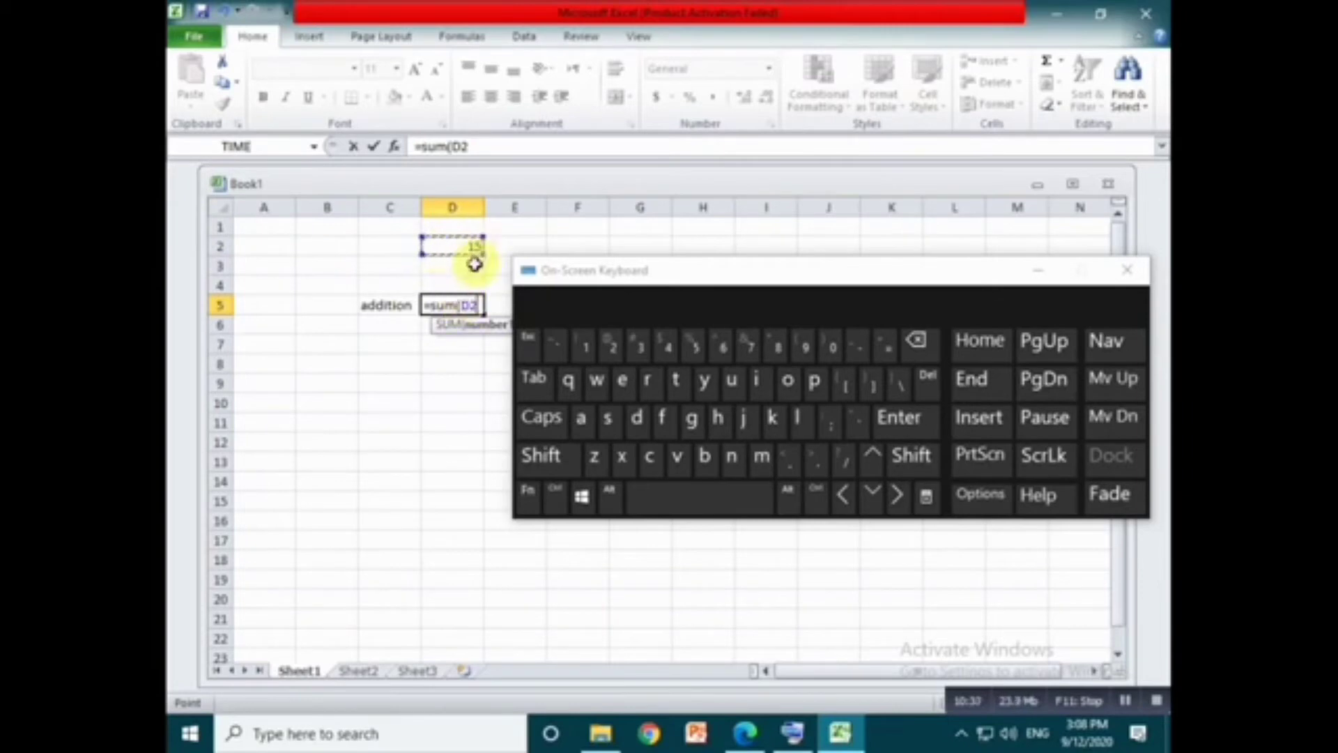
pyautogui.press('BackSpace')
pyautogui.press('BackSpace')
pyautogui.write('15+')
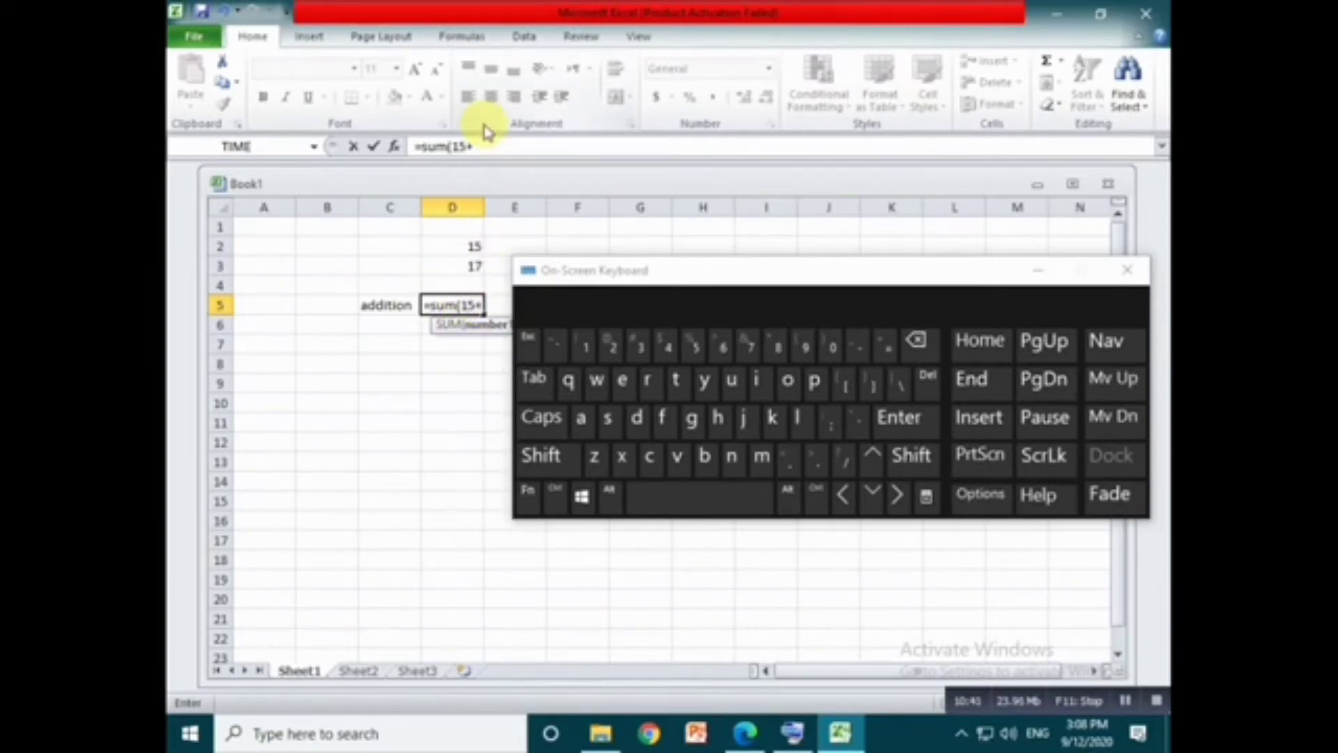
pyautogui.press('BackSpace')
pyautogui.press('BackSpace')
pyautogui.press('BackSpace')
pyautogui.press('BackSpace')
pyautogui.click(472, 245)
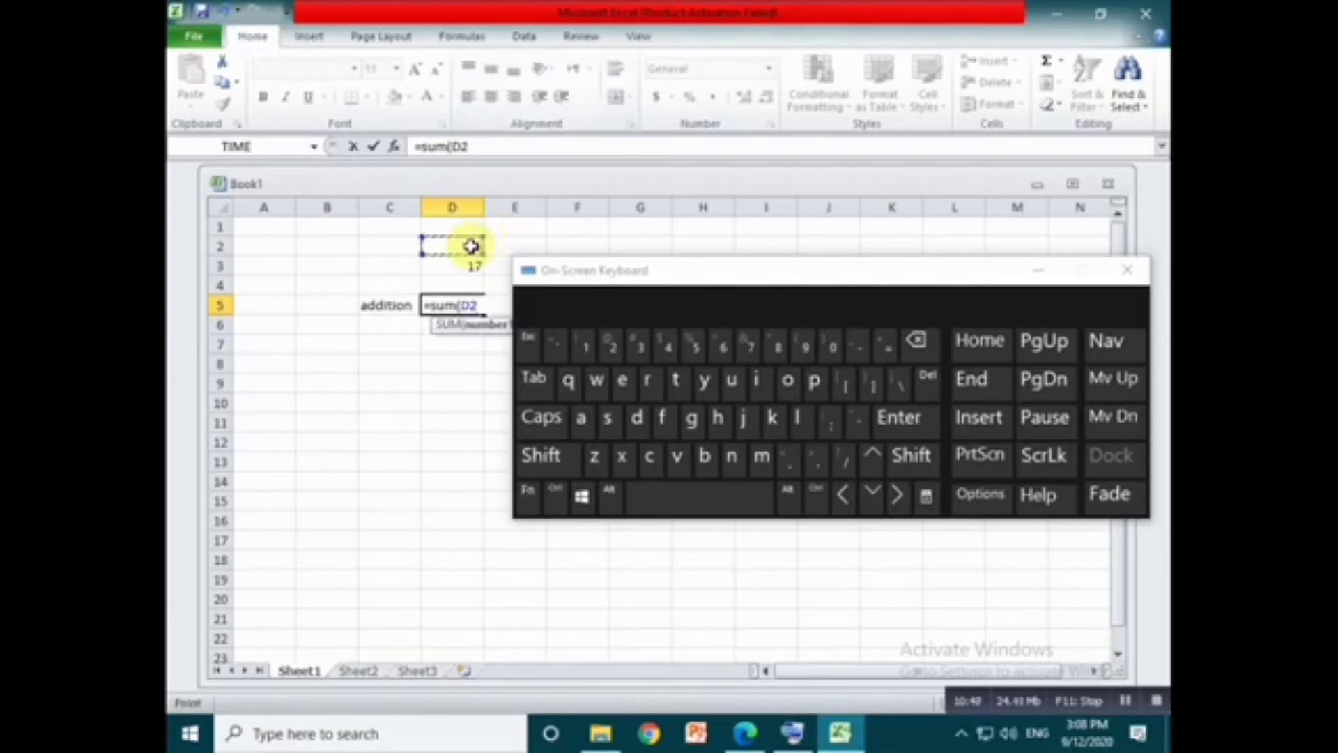
# - Complete the formula in D5 as =sum(D2+D3) and select the cell to check it
pyautogui.write('+')
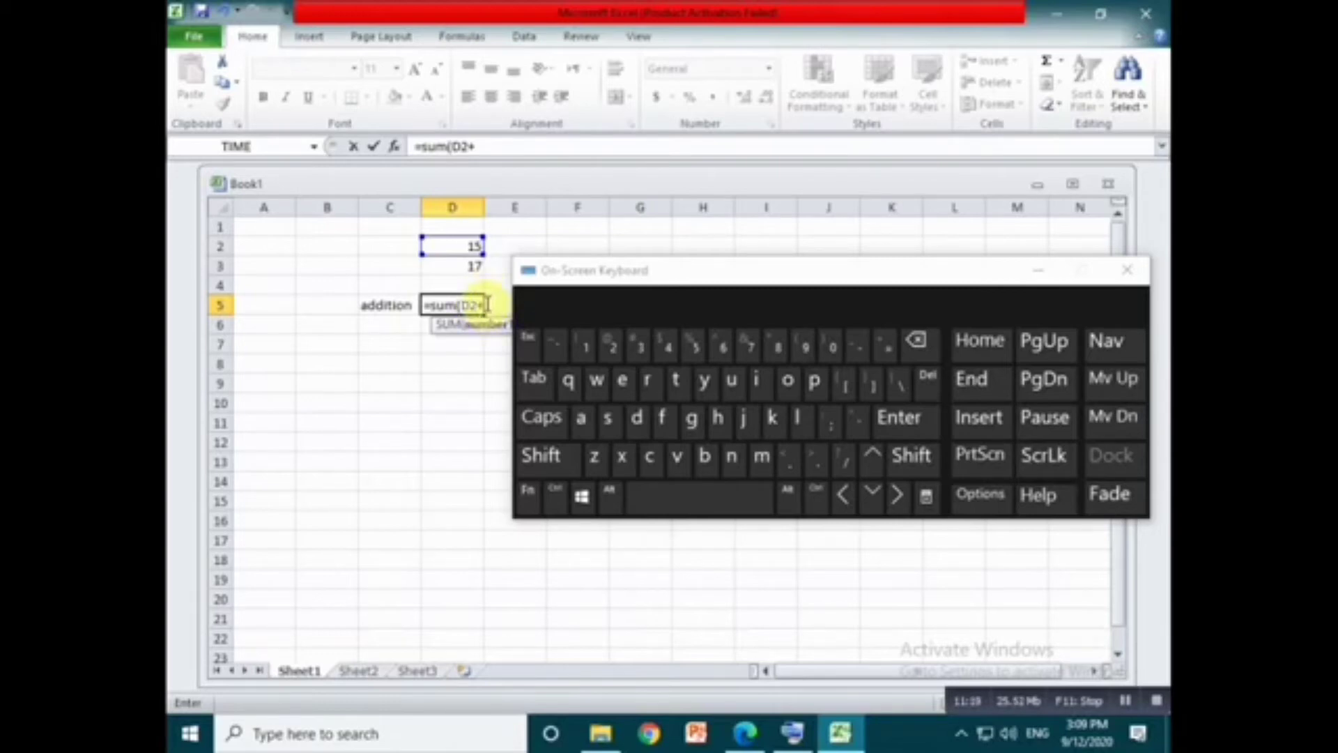
pyautogui.click(471, 268)
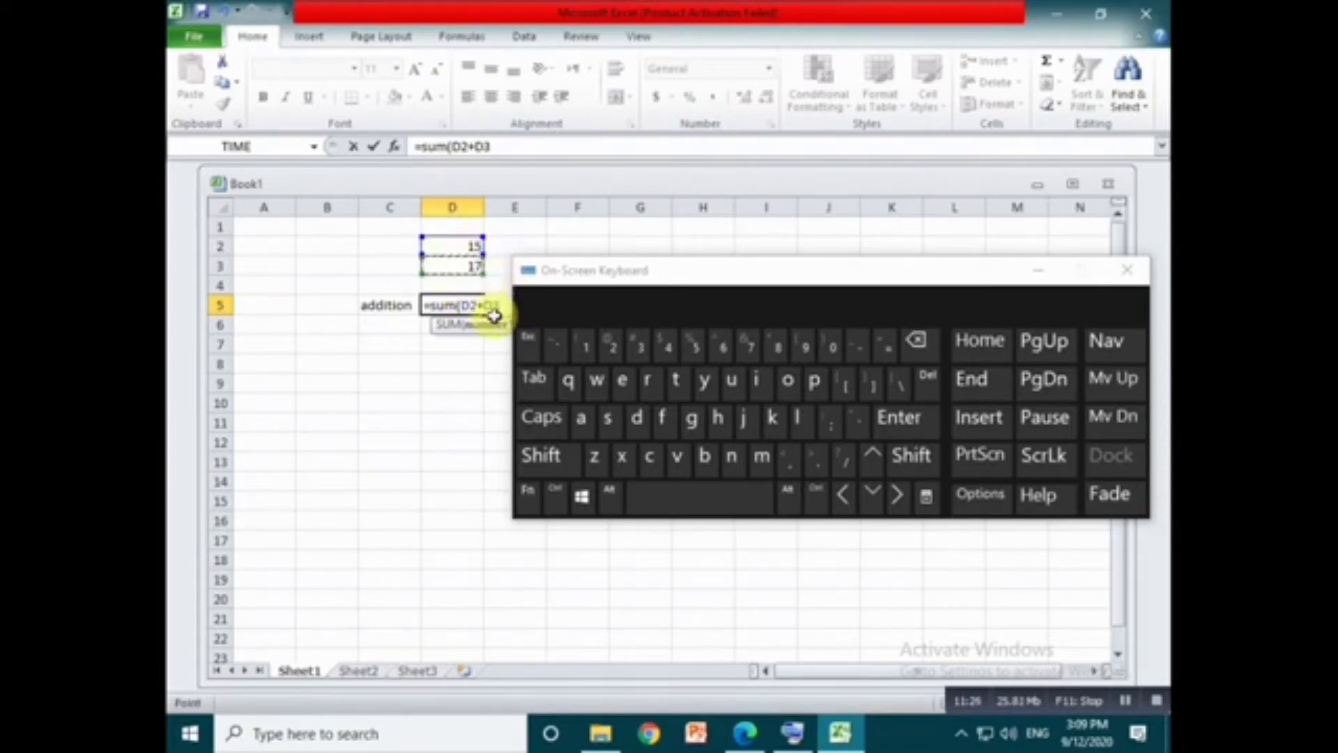
pyautogui.write(')')
pyautogui.press('Return')
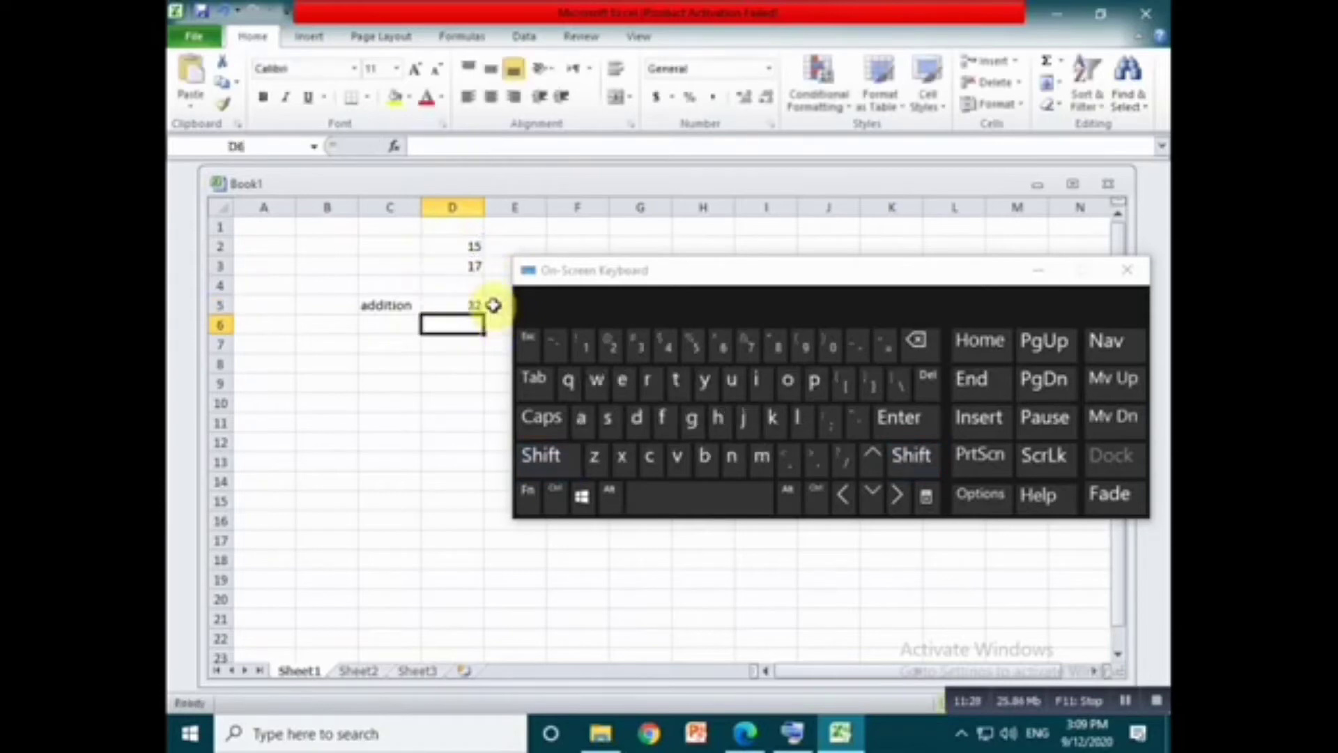
pyautogui.click(480, 309)
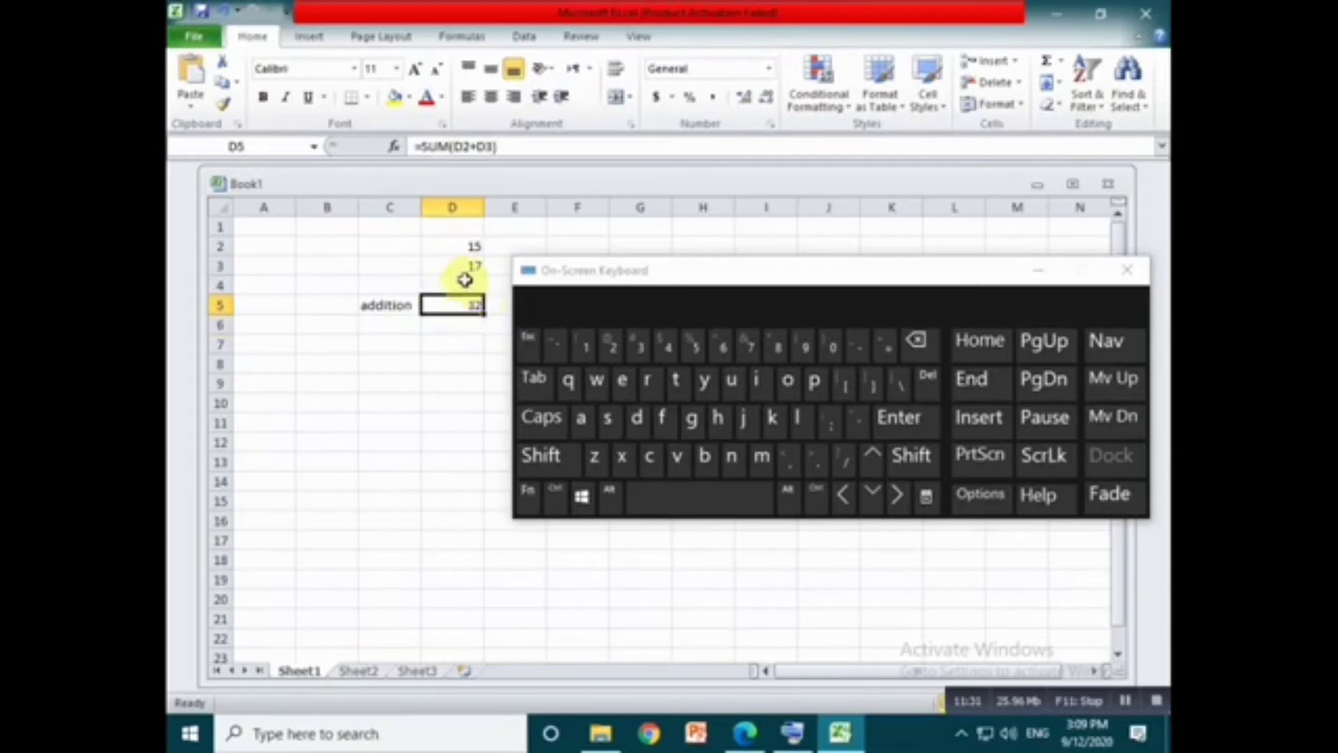
# - Change the value in cell D2 to 10
pyautogui.click(464, 242)
pyautogui.write('10')
pyautogui.press('Return')
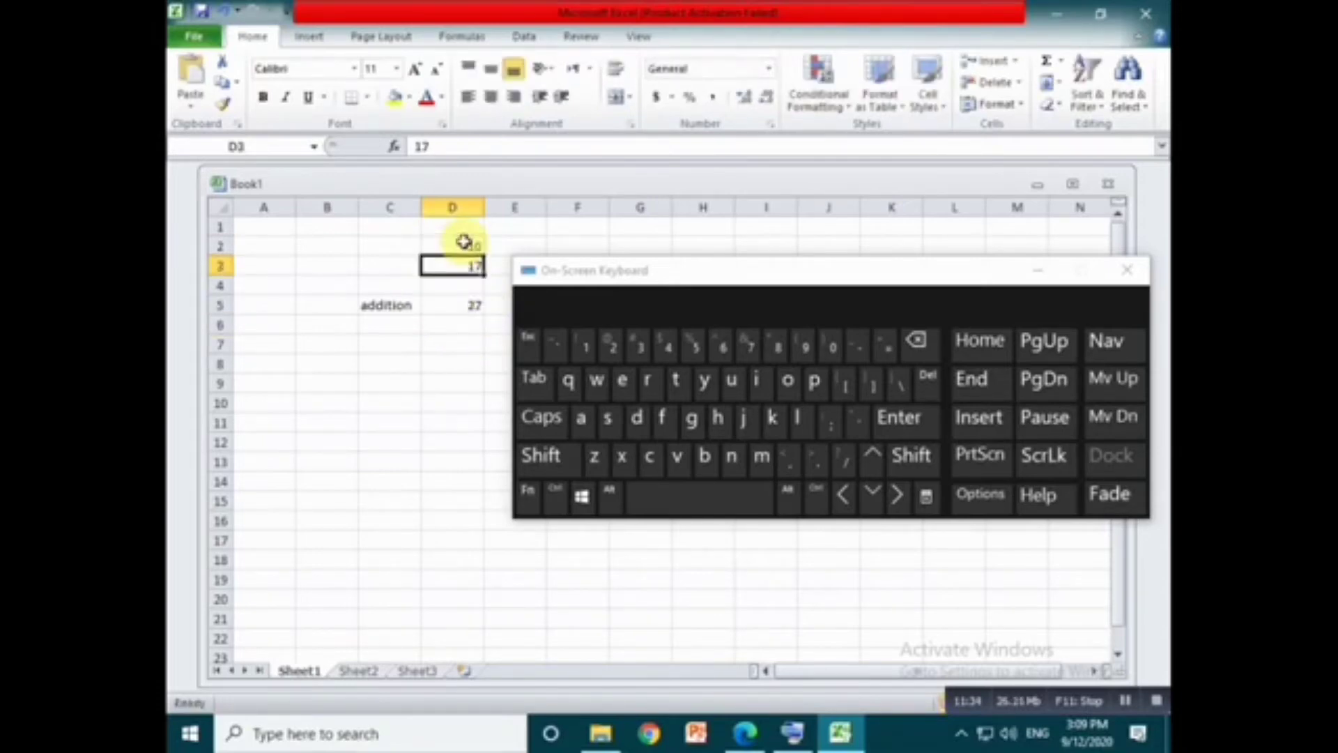
# - Enter the formula =sum(10+27) with typed numbers in cell D6
pyautogui.click(462, 325)
pyautogui.write('=s')
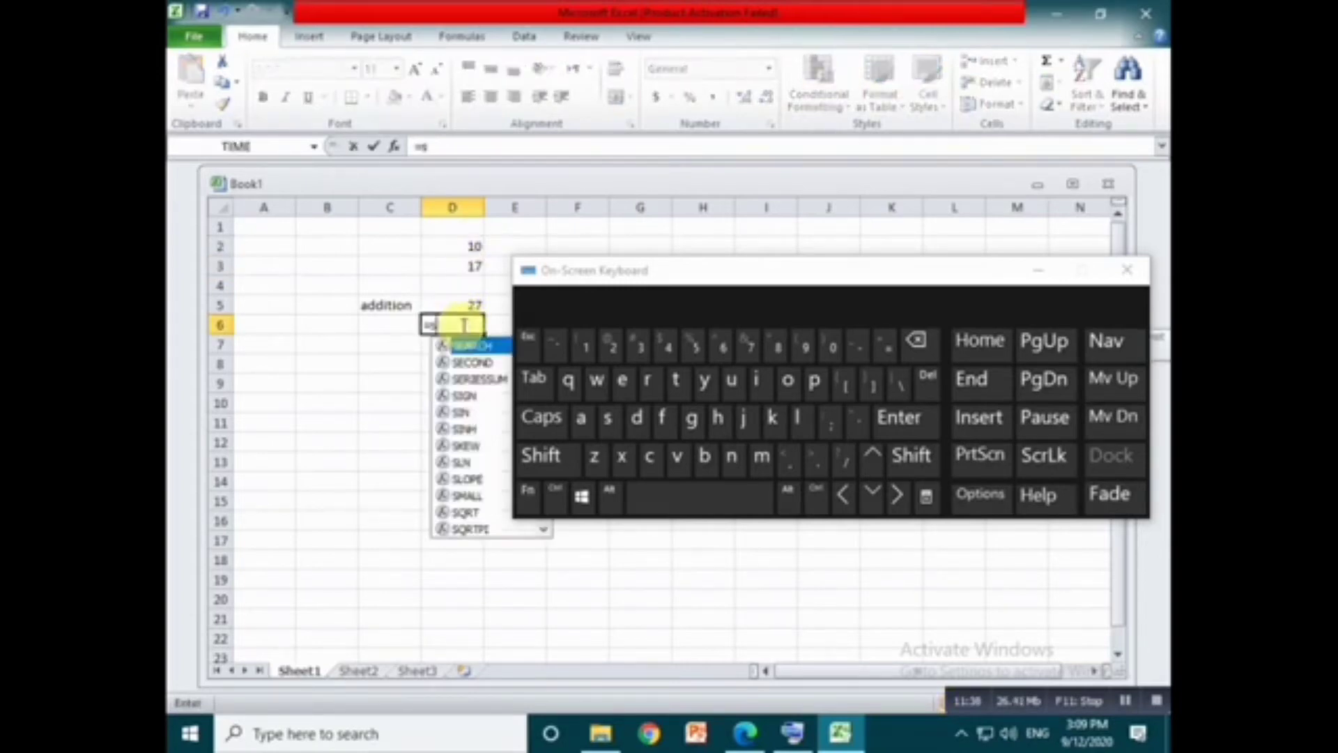
pyautogui.write('um(')
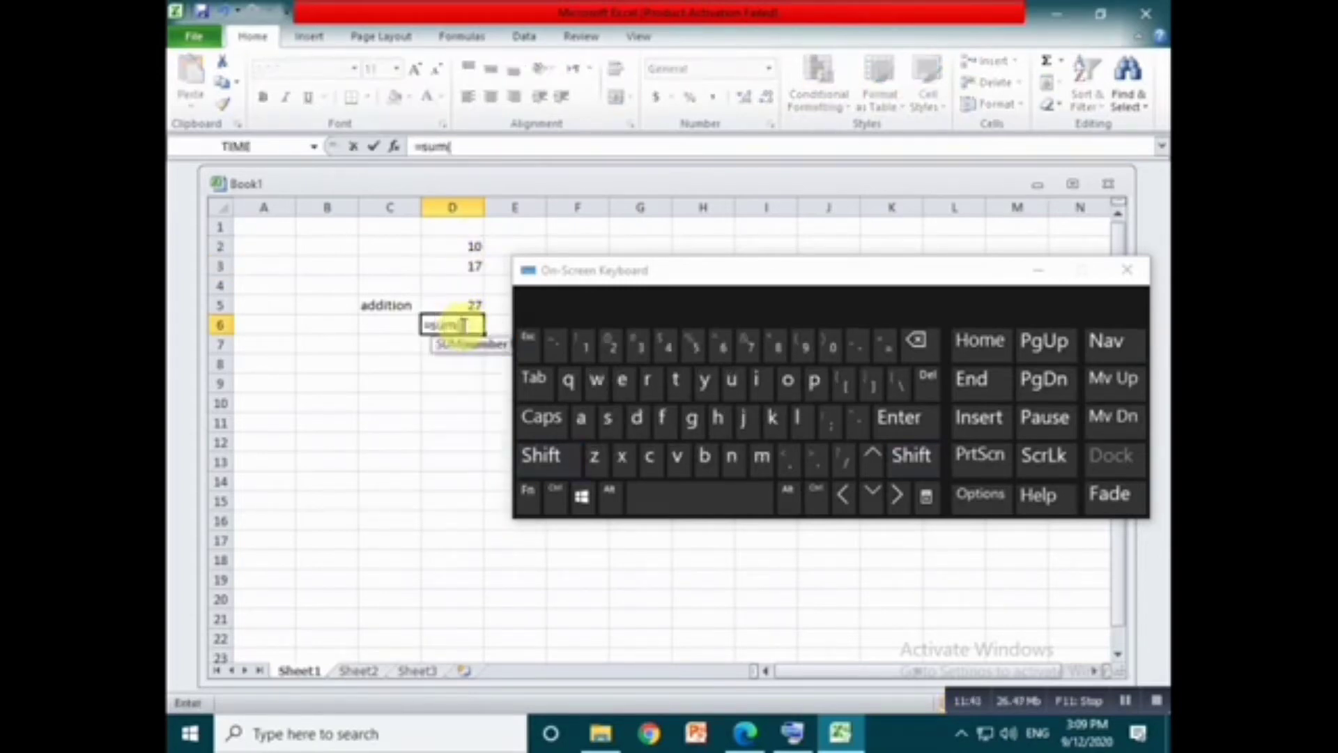
pyautogui.write('10+27')
pyautogui.press('shift')
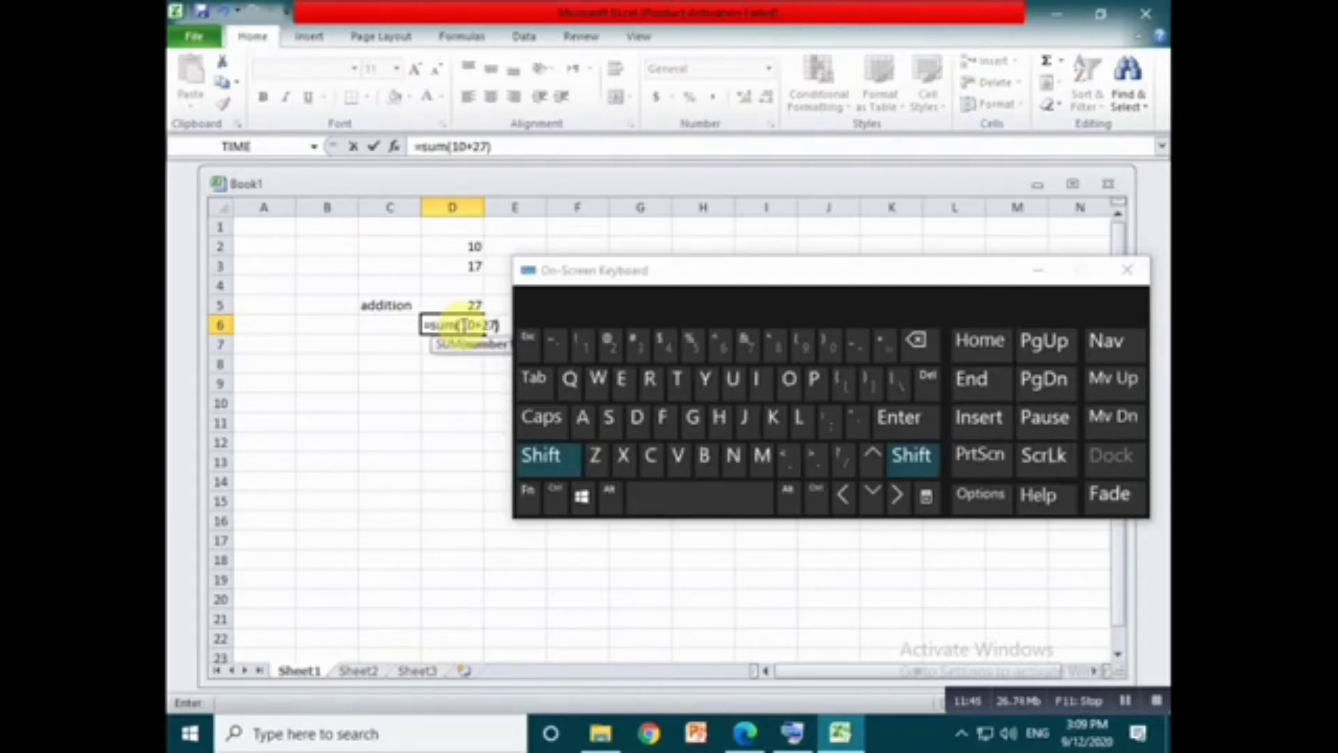
pyautogui.write(')')
pyautogui.press('Return')
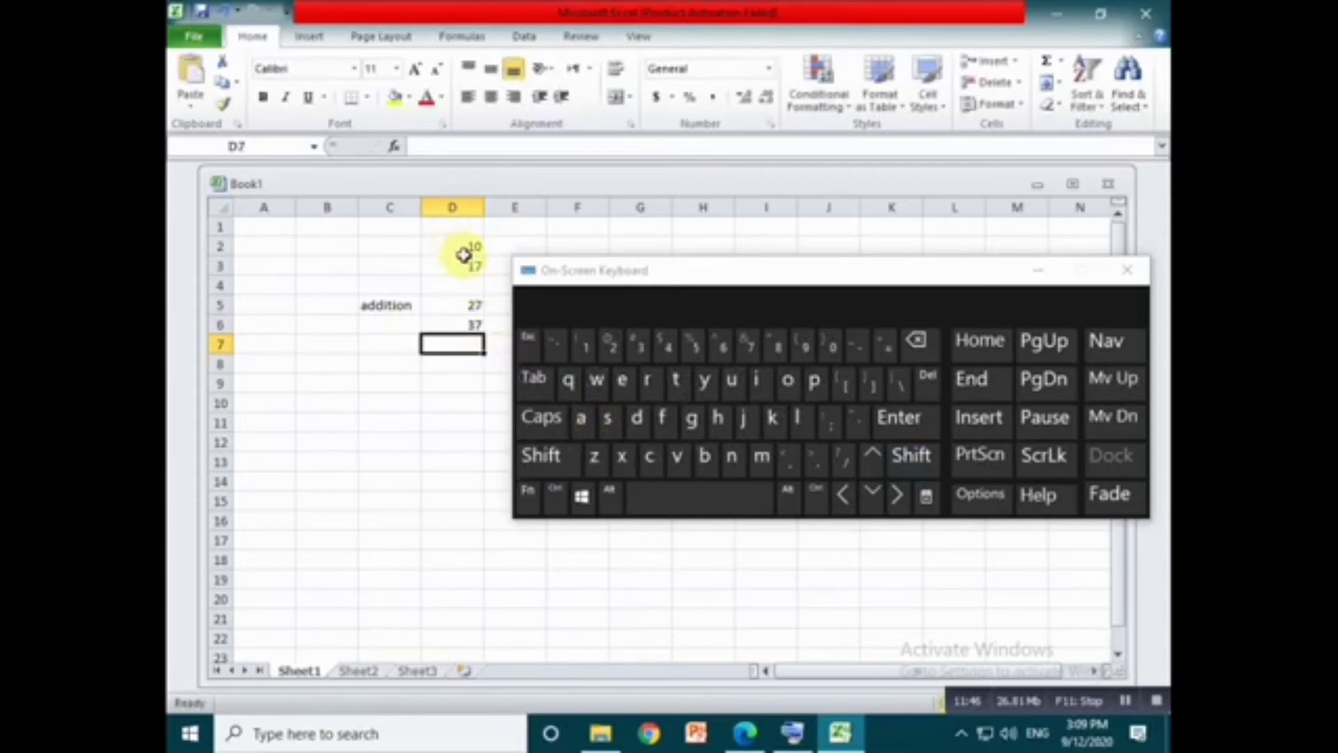
# - Edit the formula in D6 so that its second number is 17
pyautogui.click(461, 322)
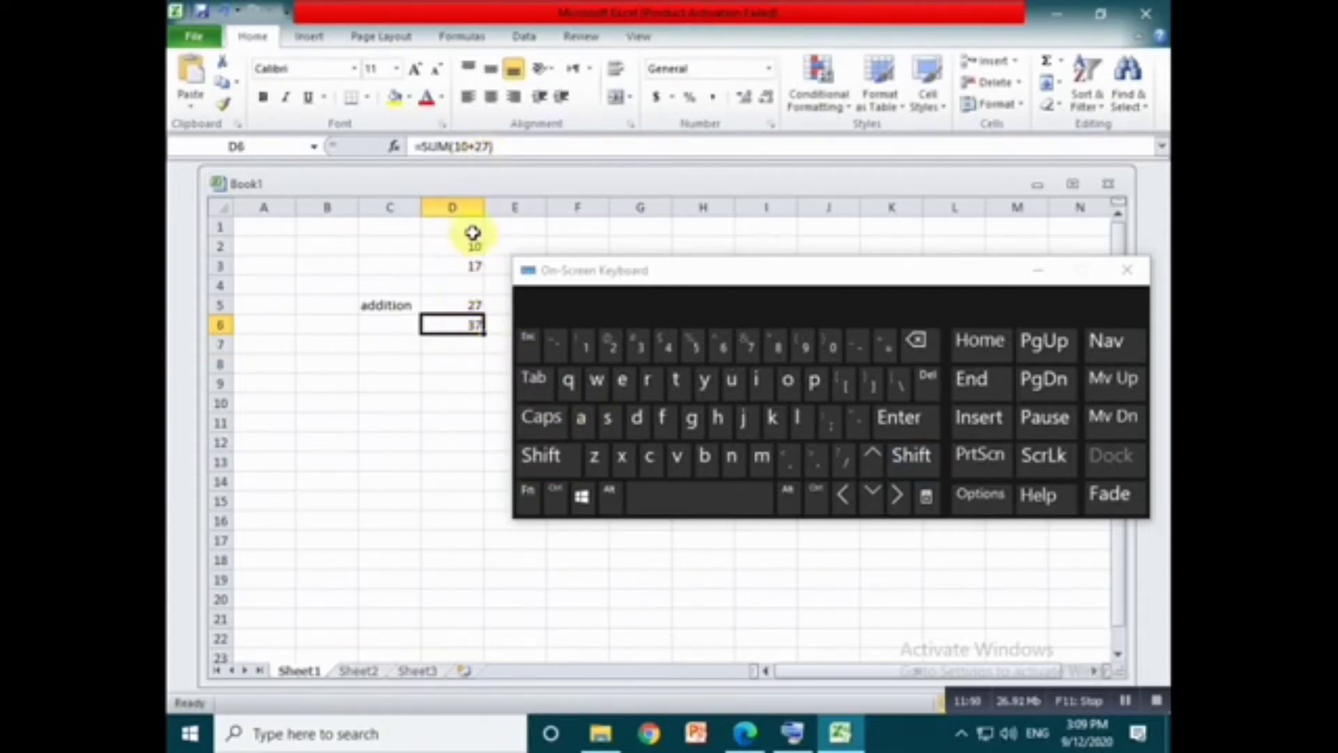
pyautogui.click(484, 147)
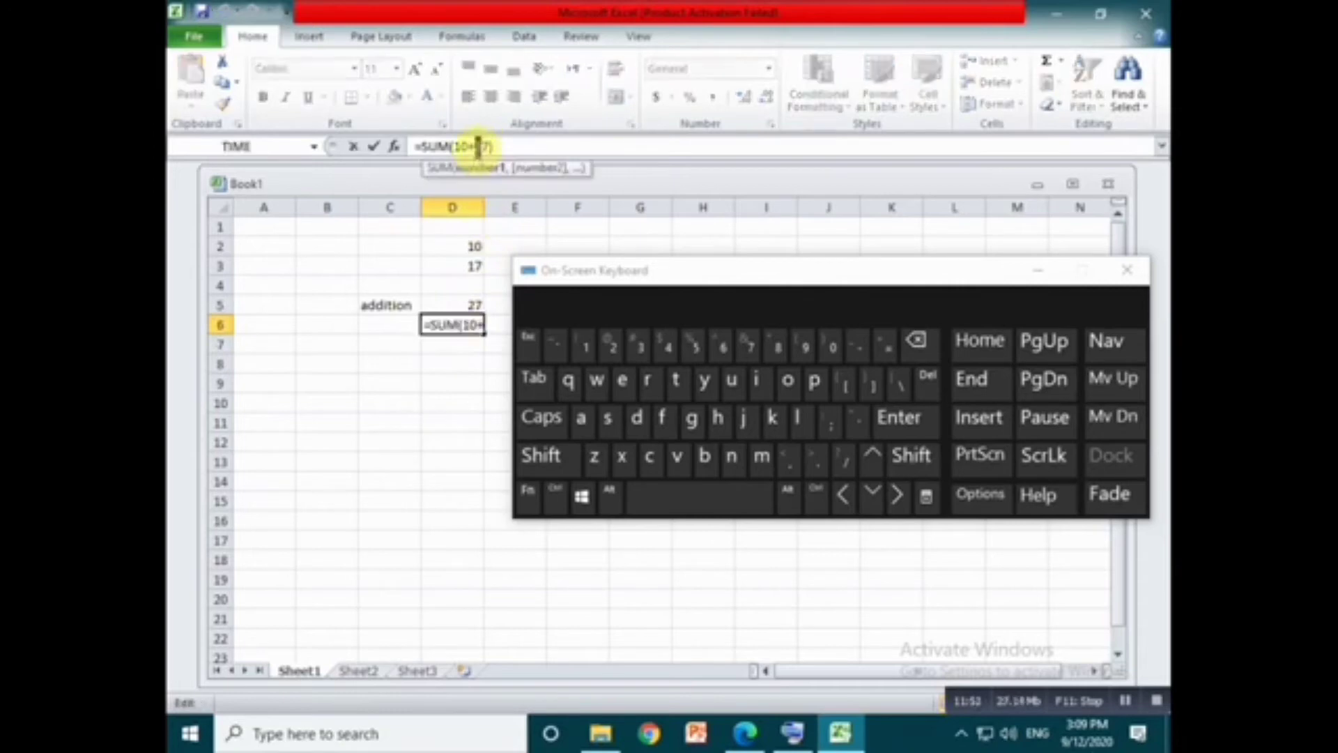
pyautogui.press('Return')
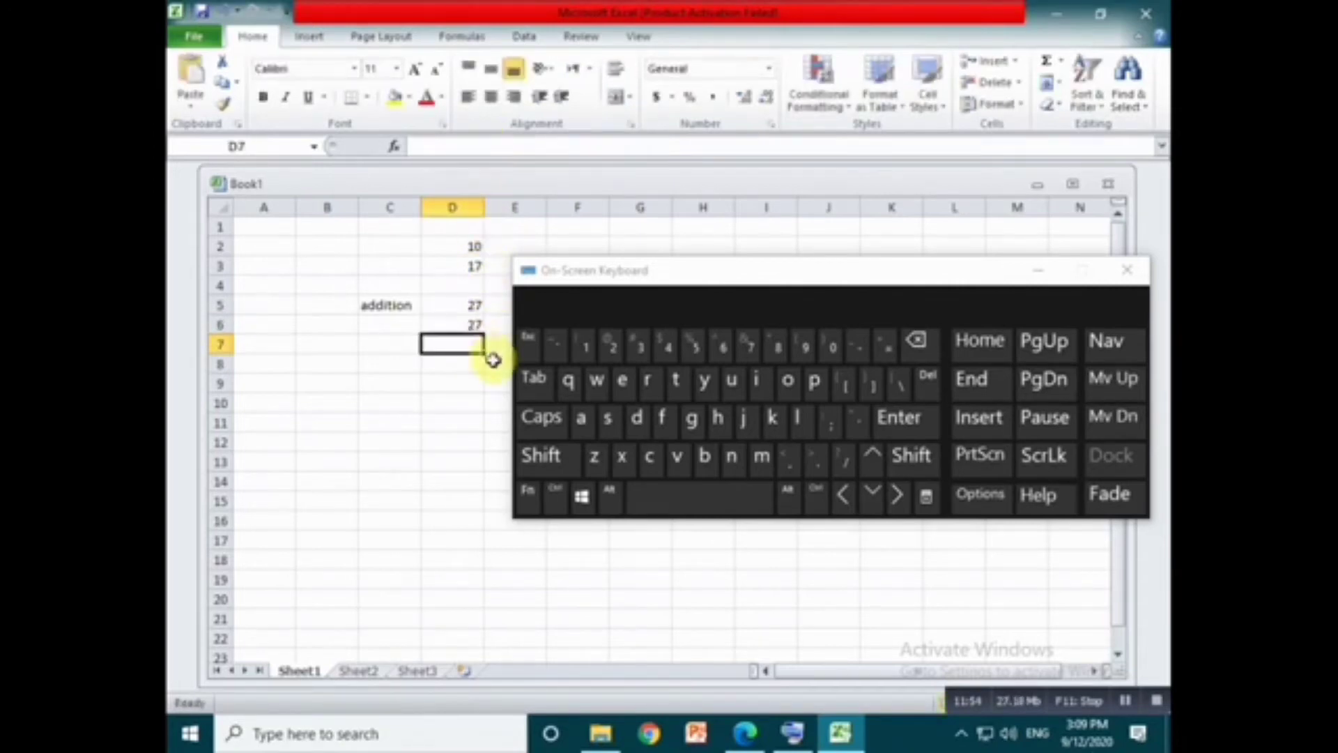
# - Change the value in cell D3 to 20 and select D5 to check the addition formula
pyautogui.click(468, 268)
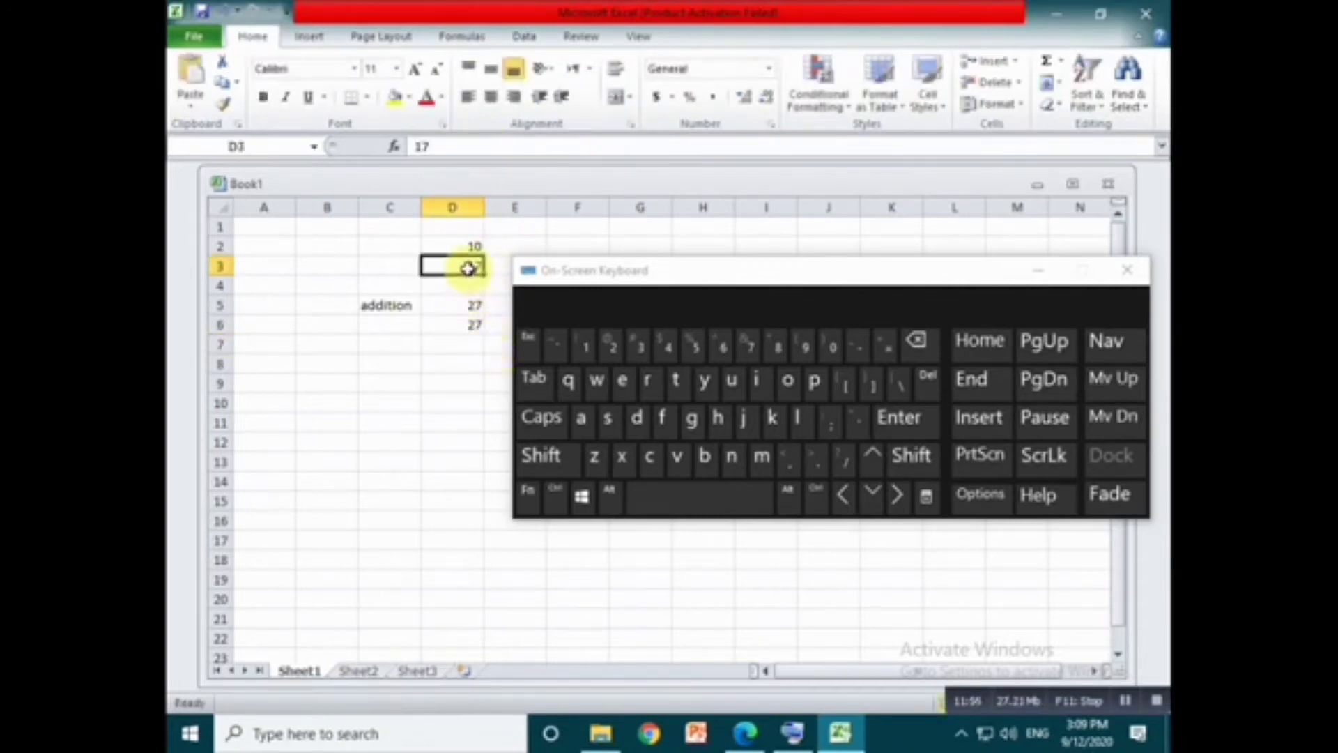
pyautogui.write('20')
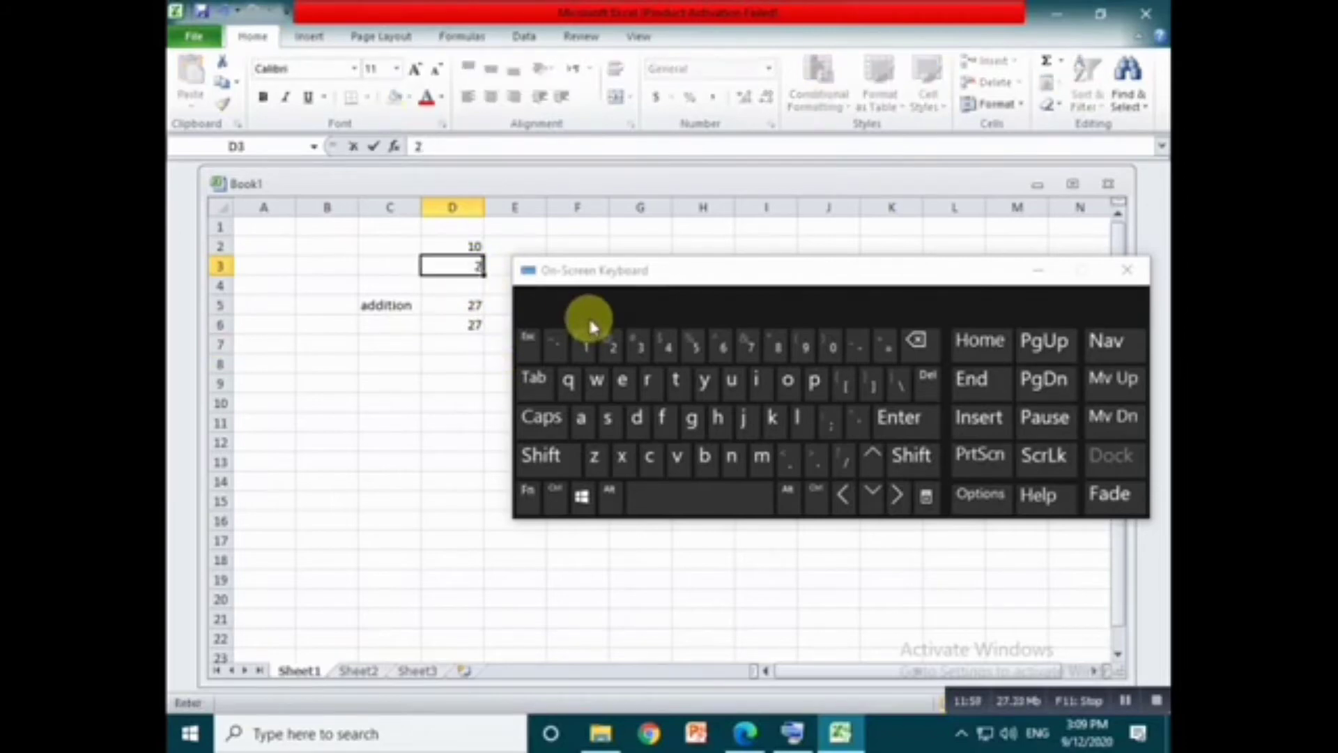
pyautogui.press('Return')
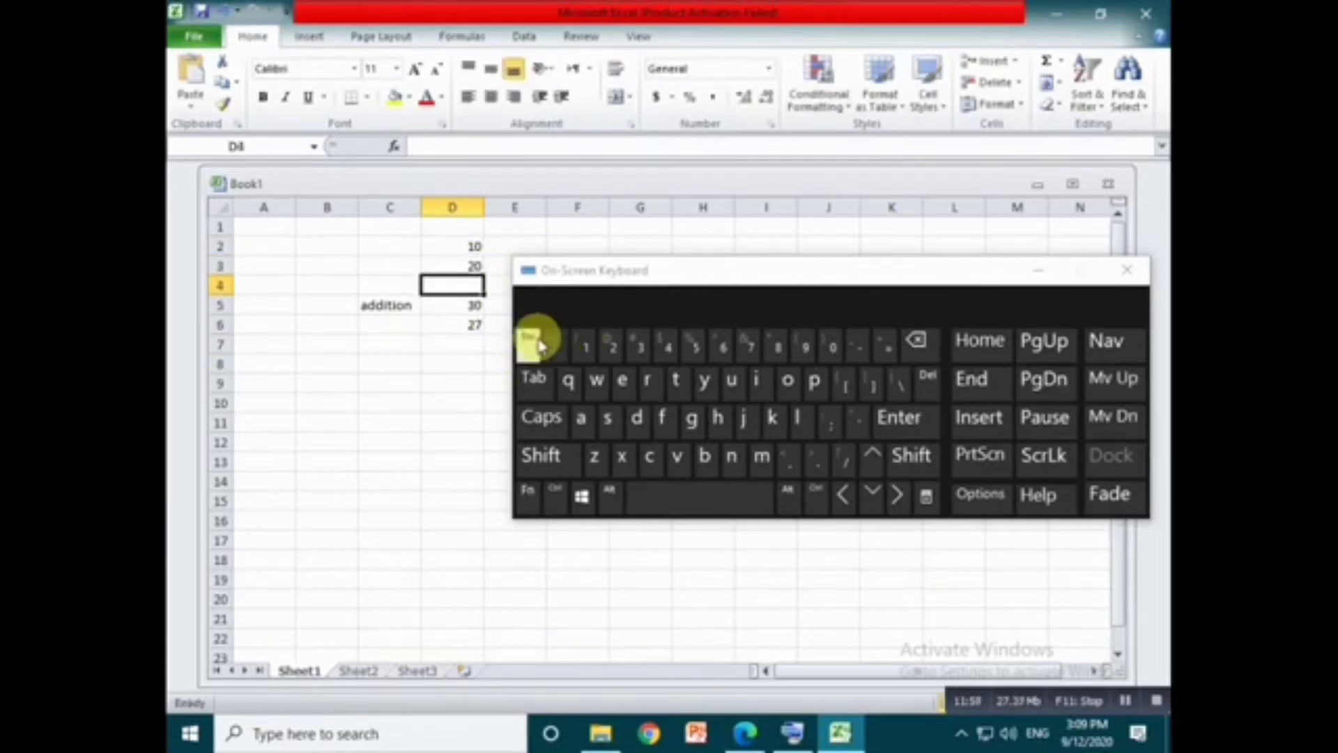
pyautogui.click(454, 305)
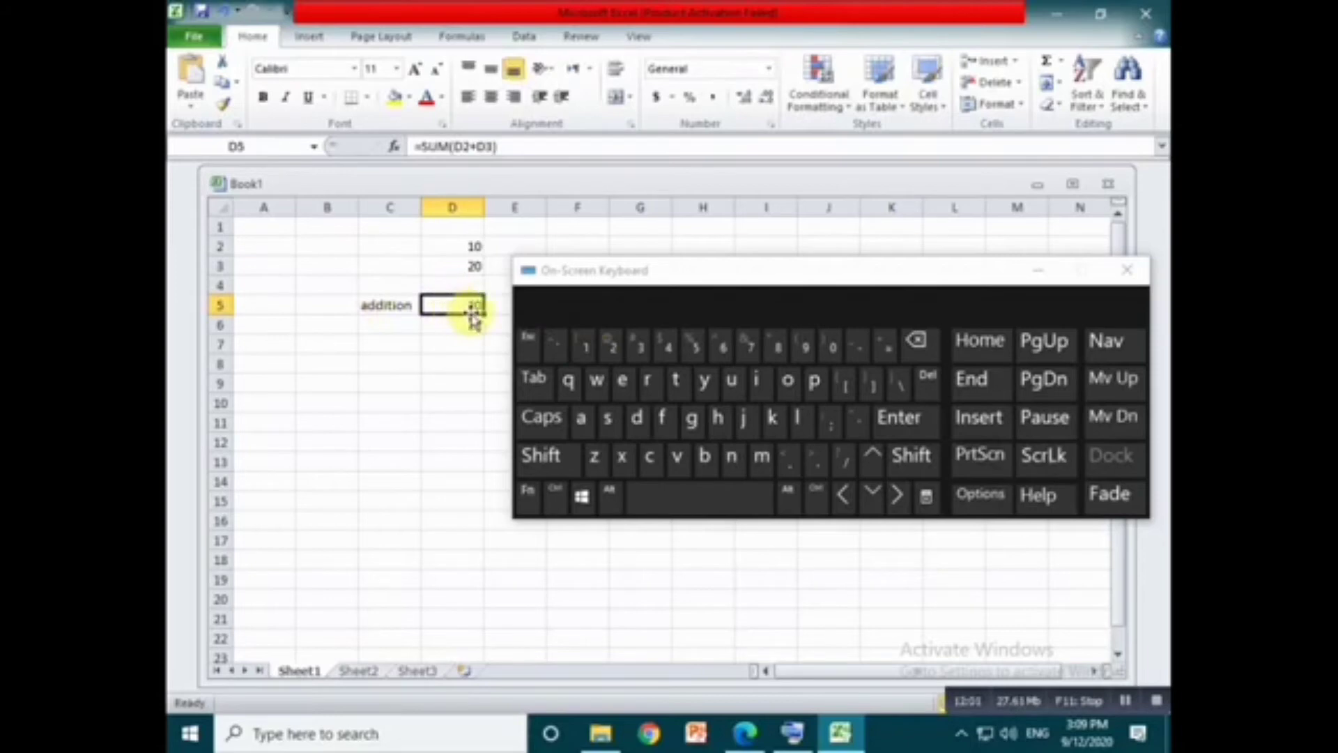
# - Clear the formula from cell D6 and enter the label sub in cell C6
pyautogui.click(481, 341)
pyautogui.click(474, 325)
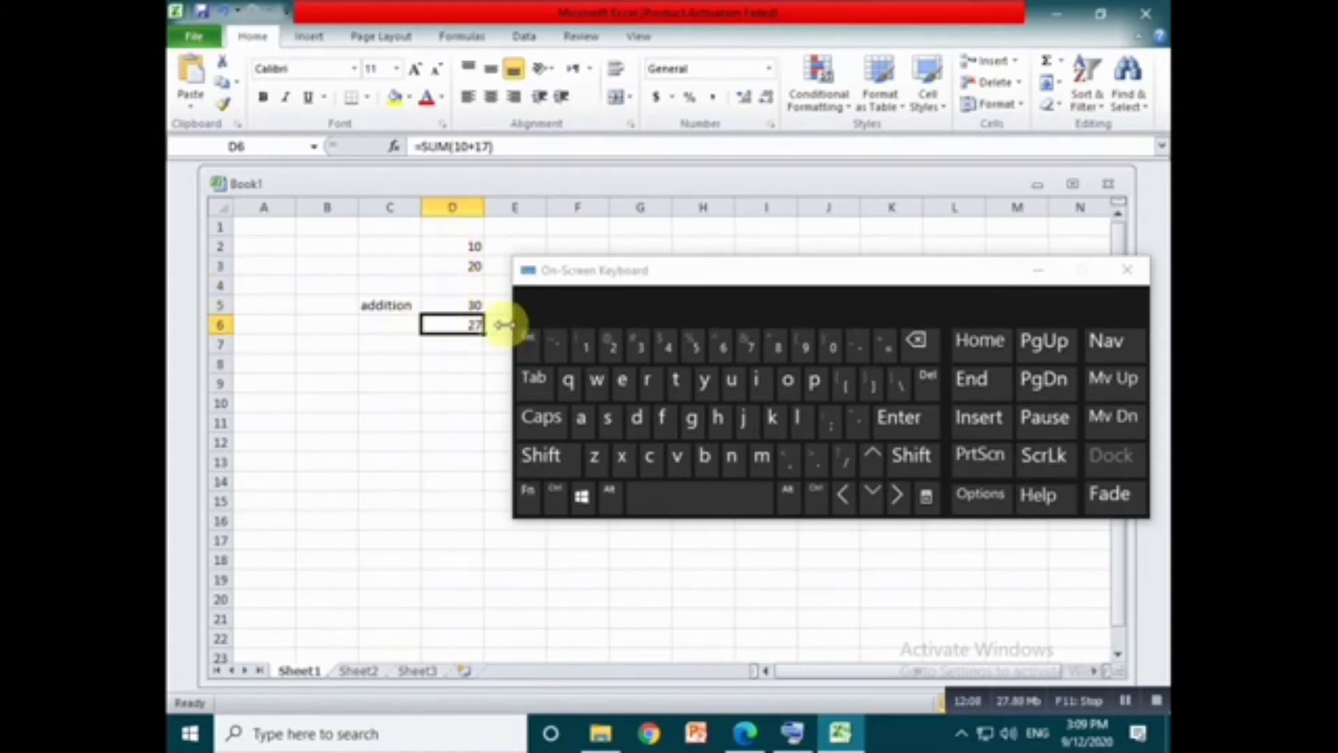
pyautogui.press('BackSpace')
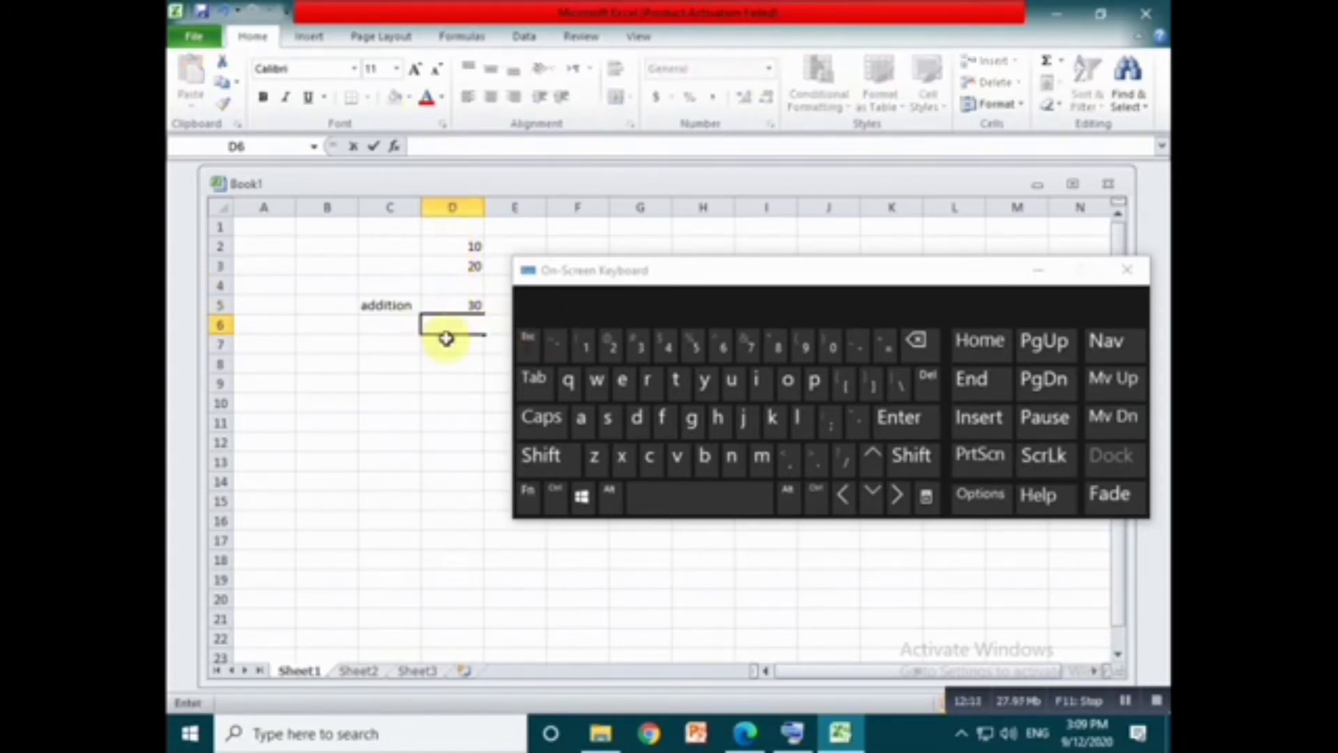
pyautogui.click(379, 328)
pyautogui.write('sub')
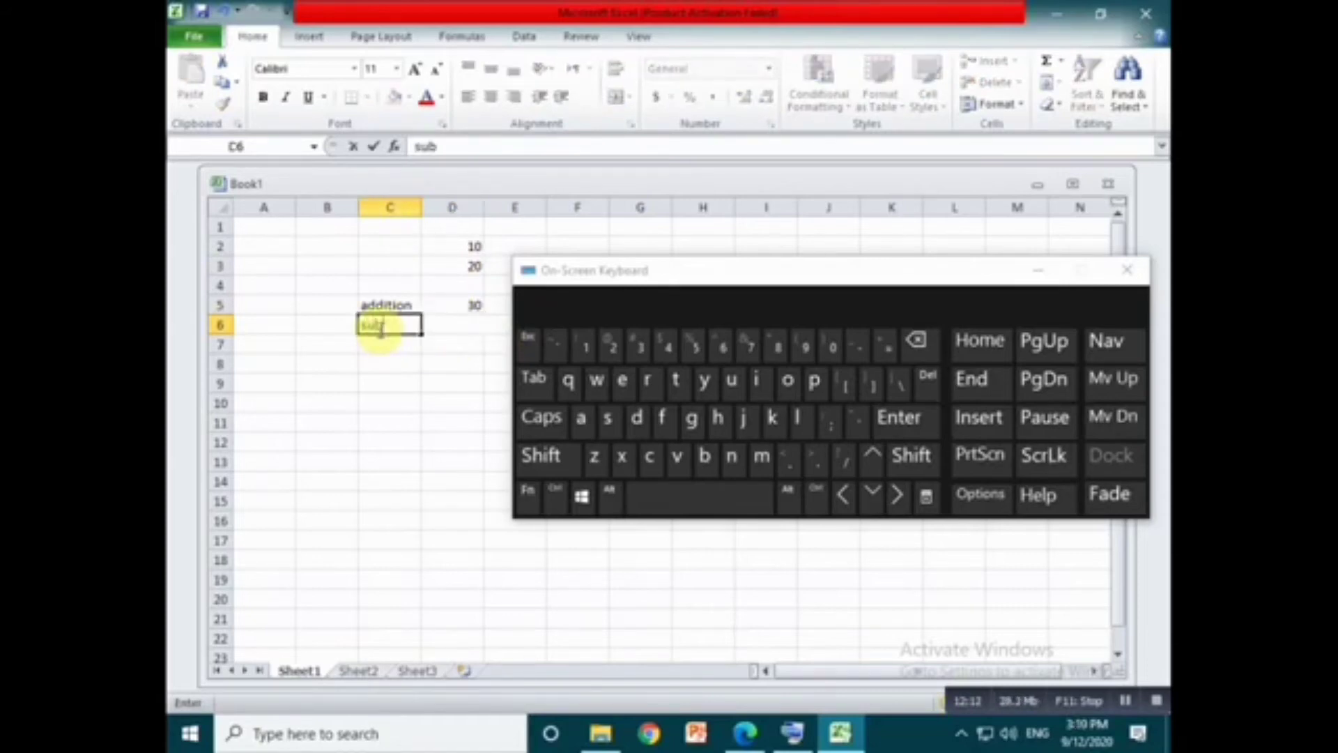
# - Enter the subtraction formula =sum(D3-D2) in cell D6
pyautogui.click(469, 326)
pyautogui.write('=s')
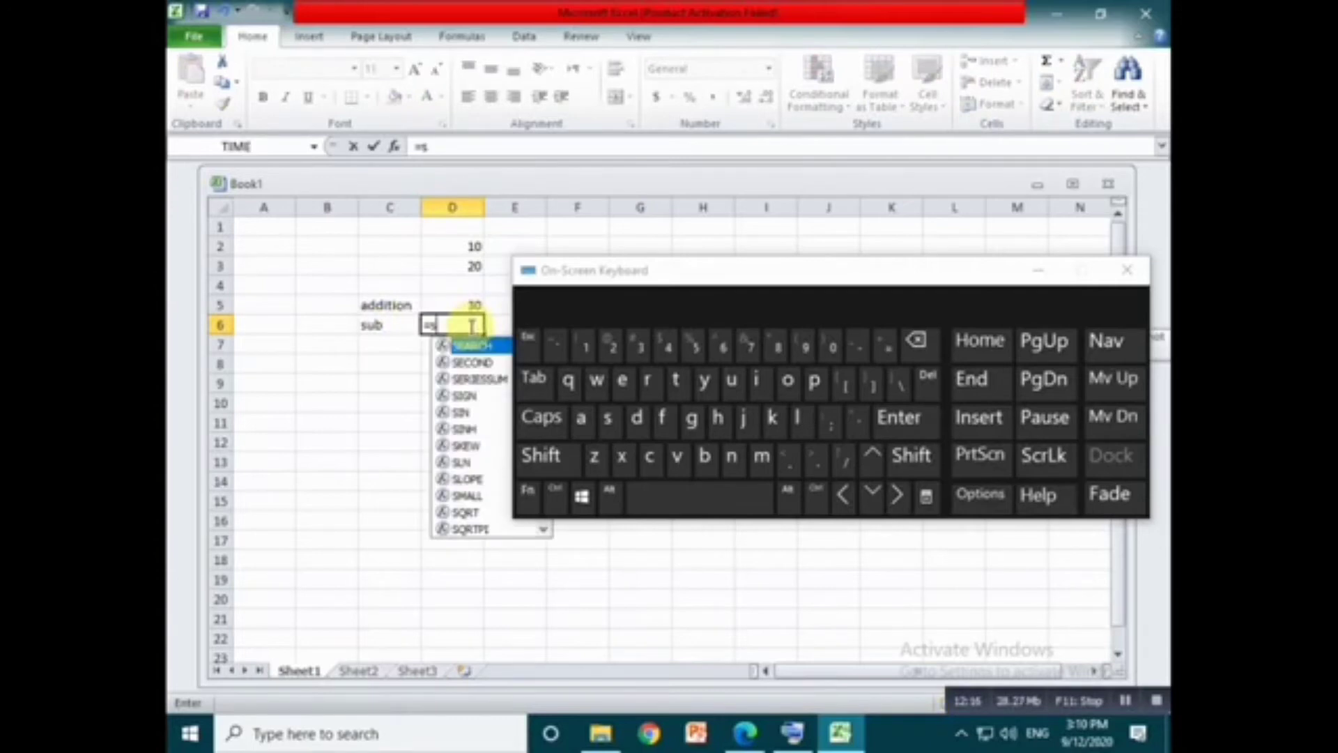
pyautogui.write('um(')
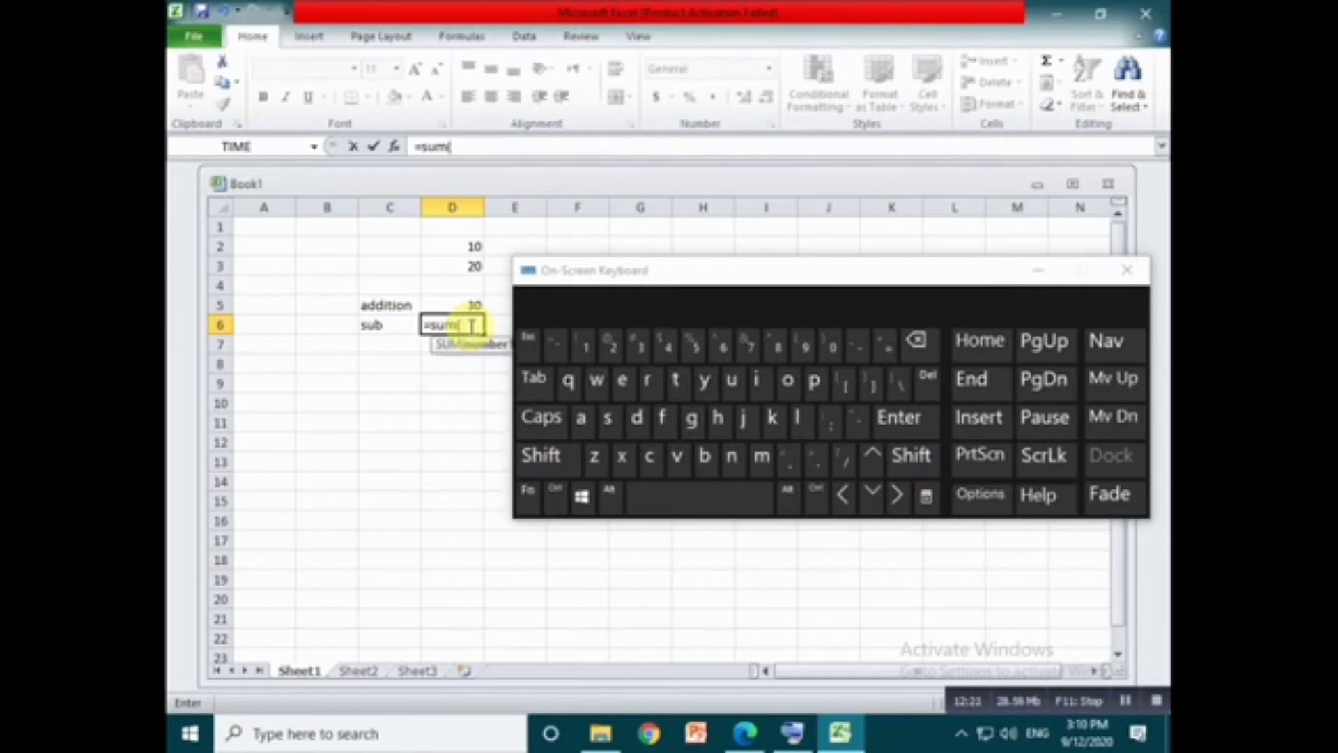
pyautogui.click(477, 244)
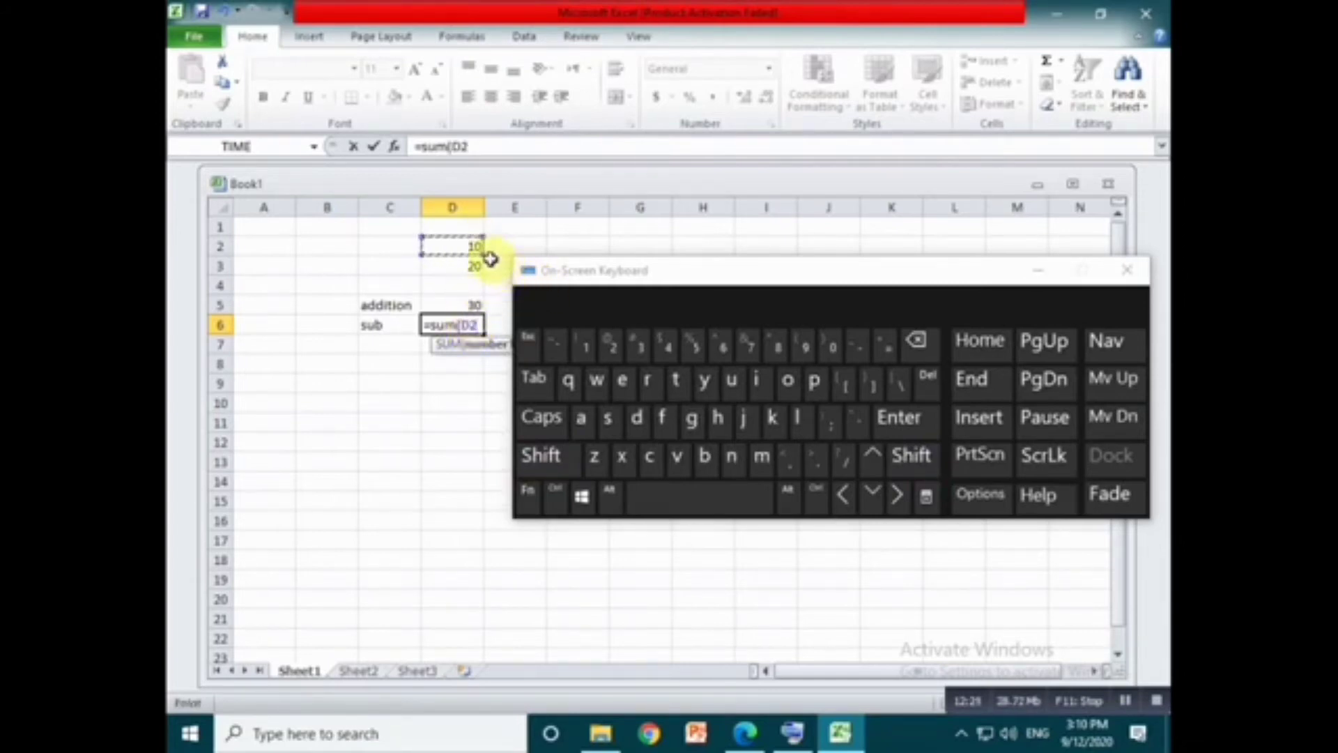
pyautogui.click(478, 264)
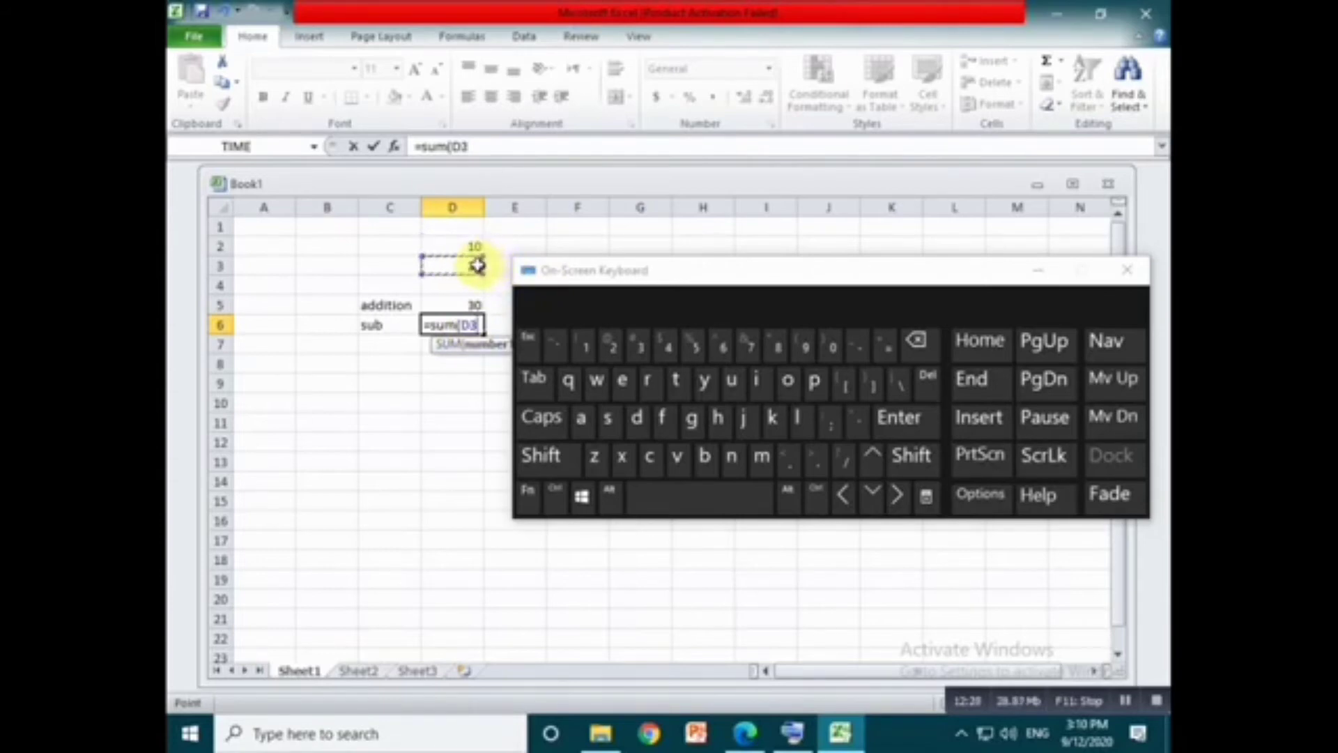
pyautogui.write('-')
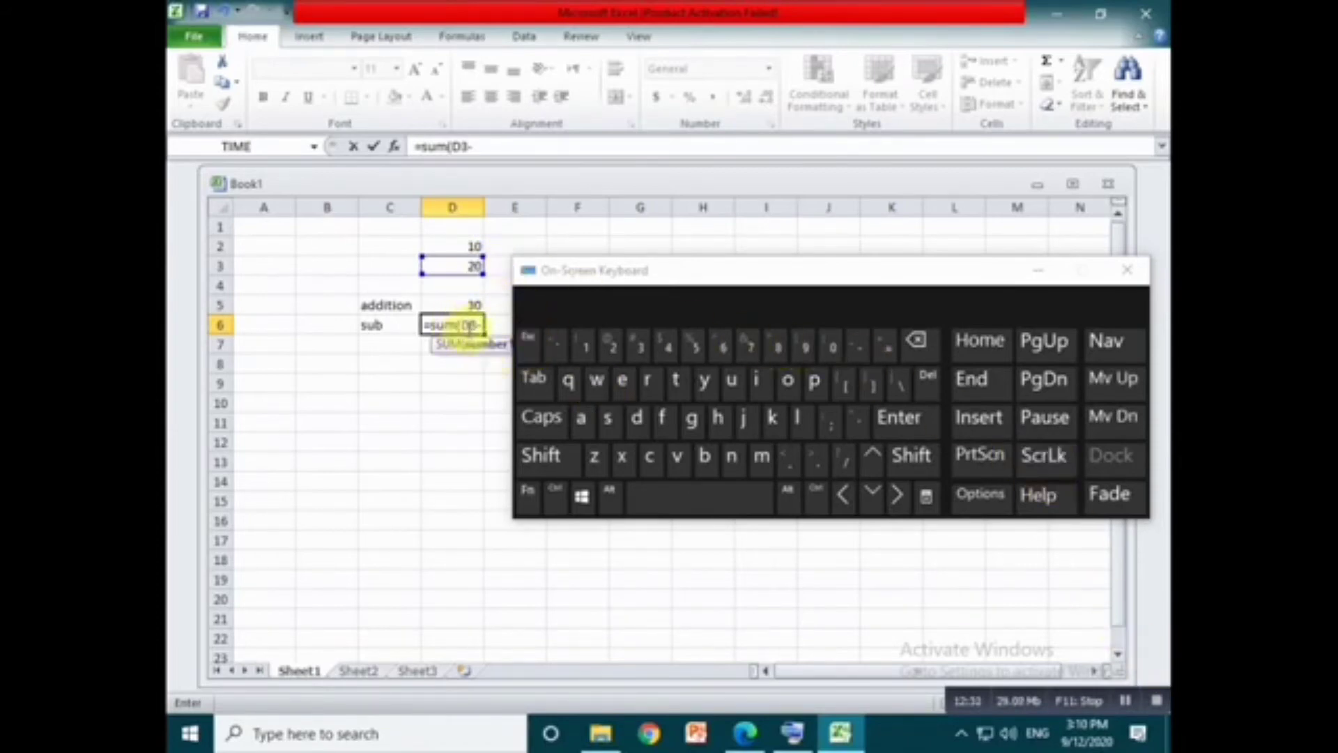
pyautogui.click(468, 250)
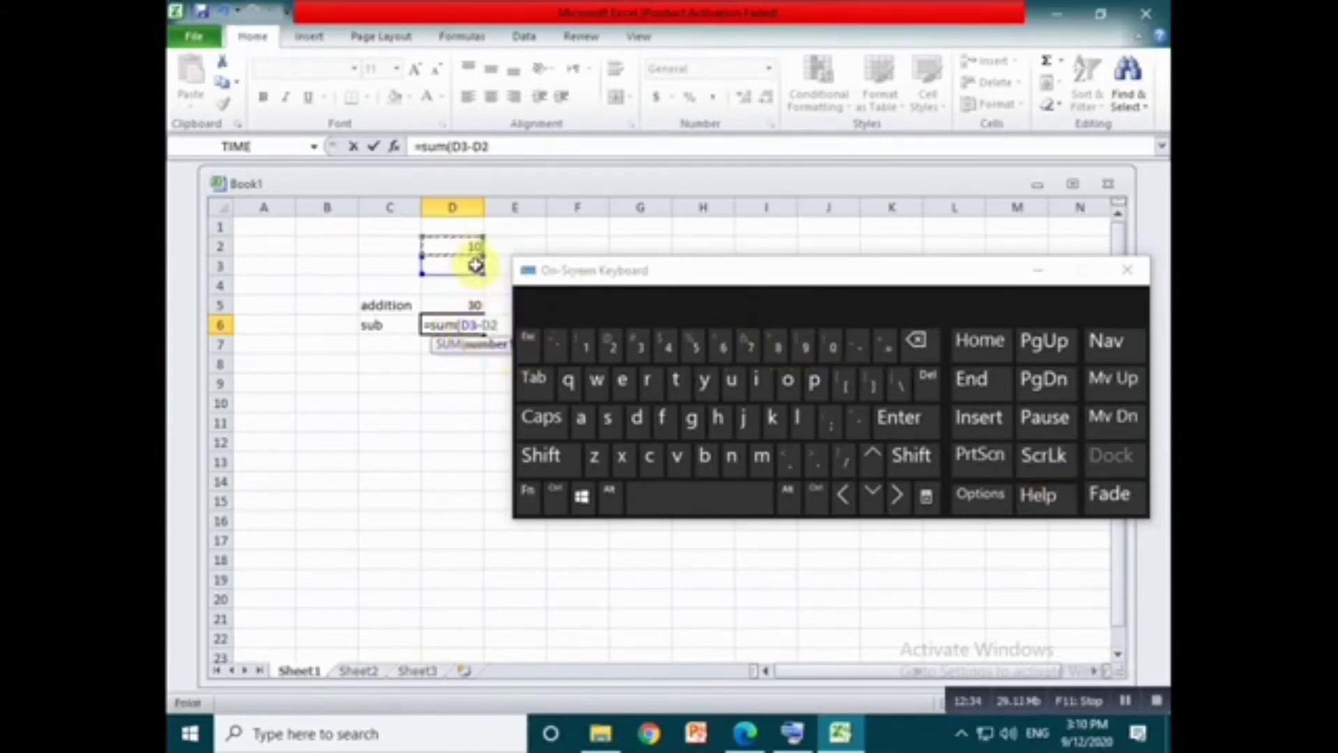
pyautogui.press('shift')
pyautogui.write(')')
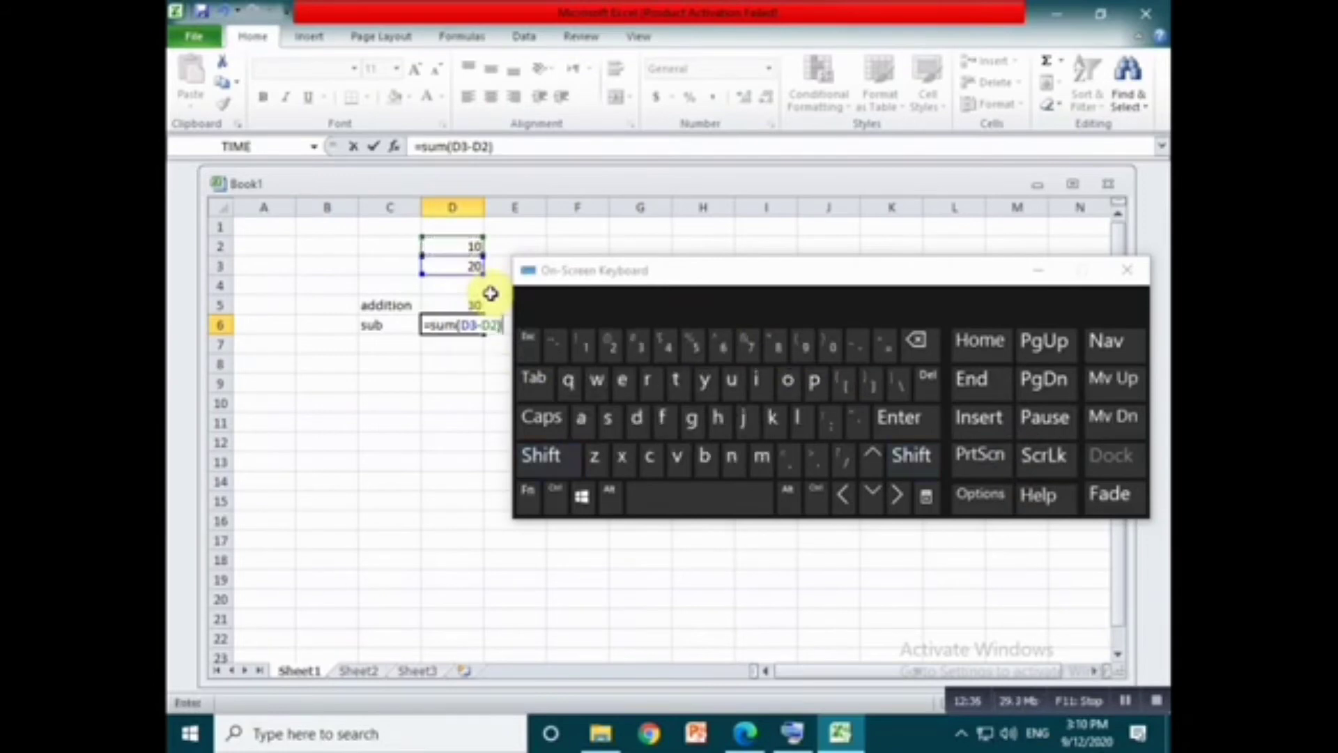
pyautogui.press('Return')
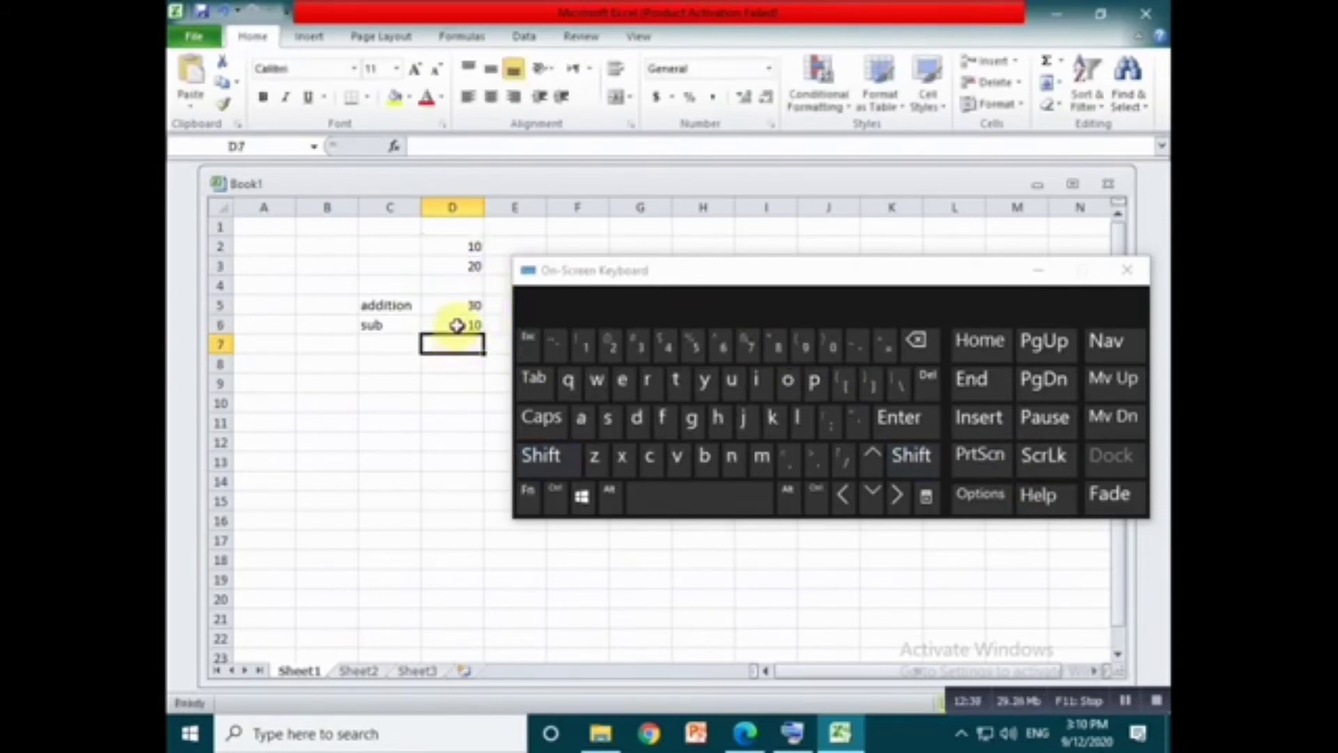
# - Label cell C7 as mul, enter the multiplication formula =sum(D2*D3) in D7 and select that cell to check it
pyautogui.click(398, 345)
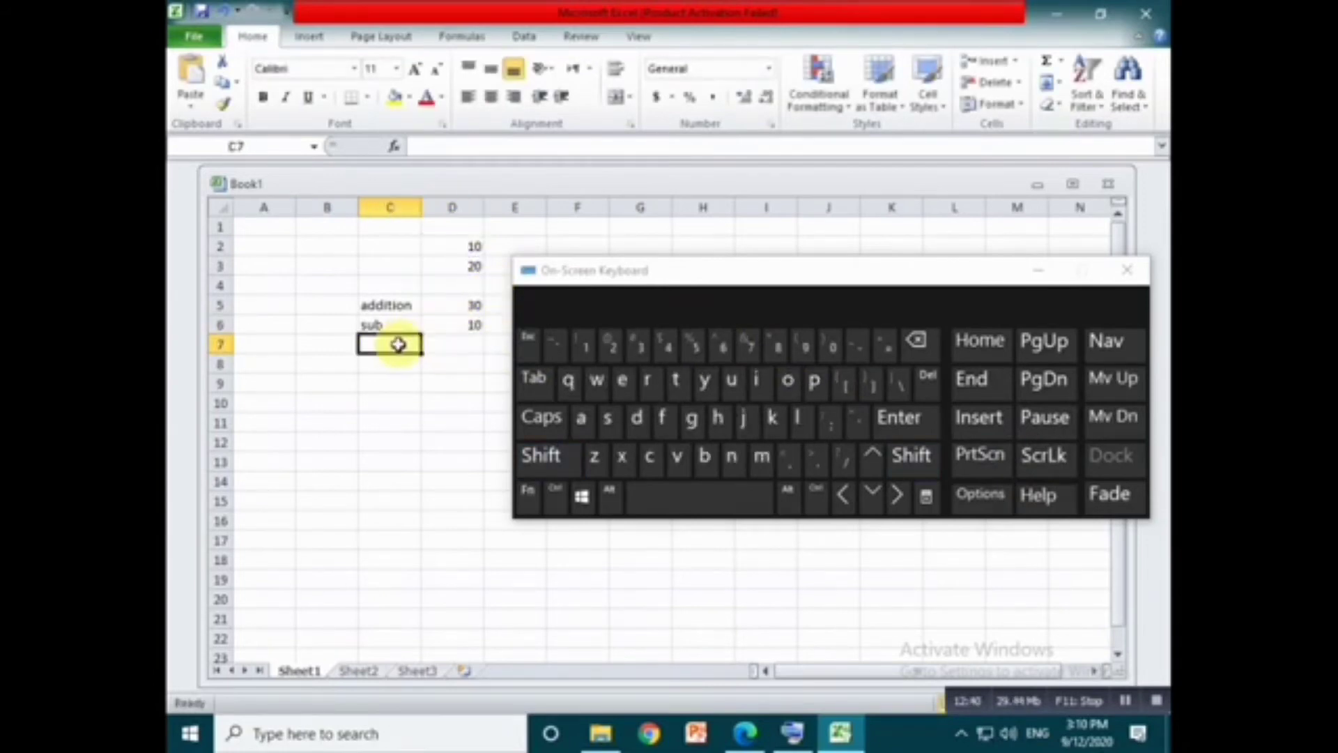
pyautogui.write('mul')
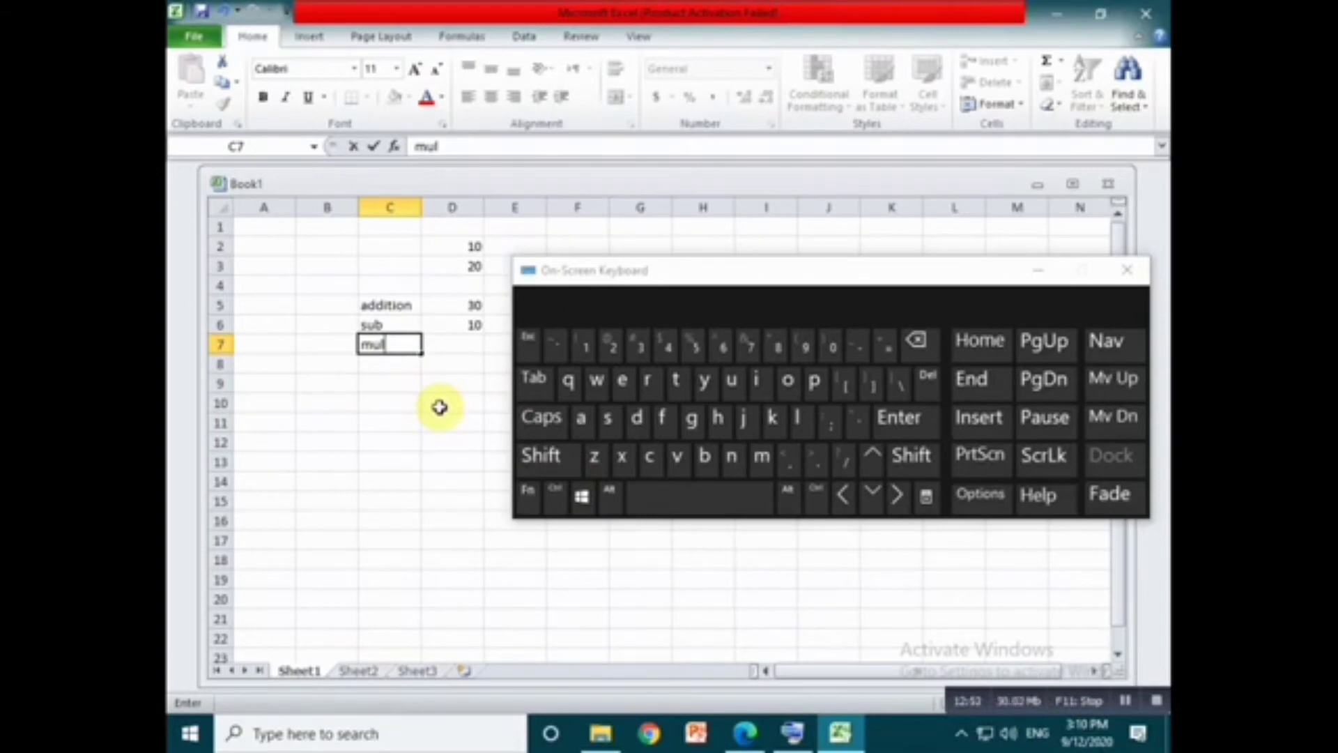
pyautogui.click(474, 346)
pyautogui.write('=')
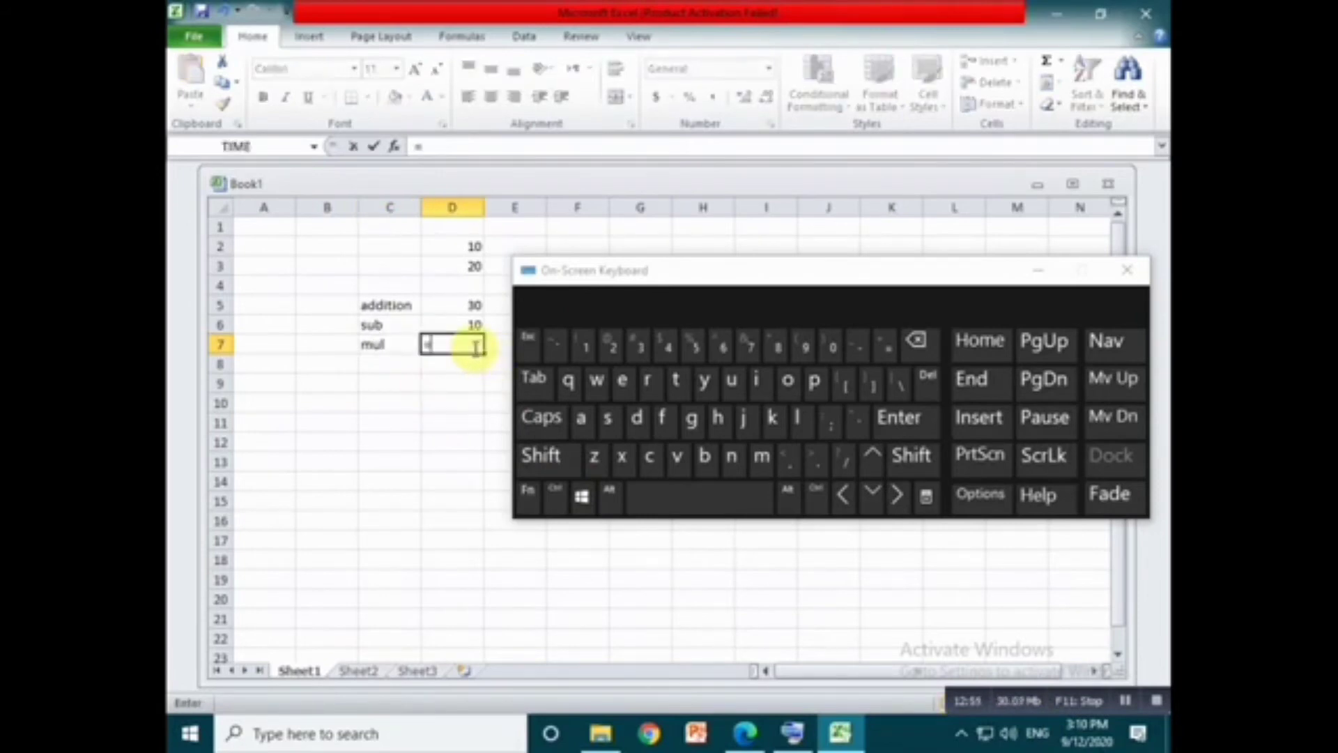
pyautogui.write('sum')
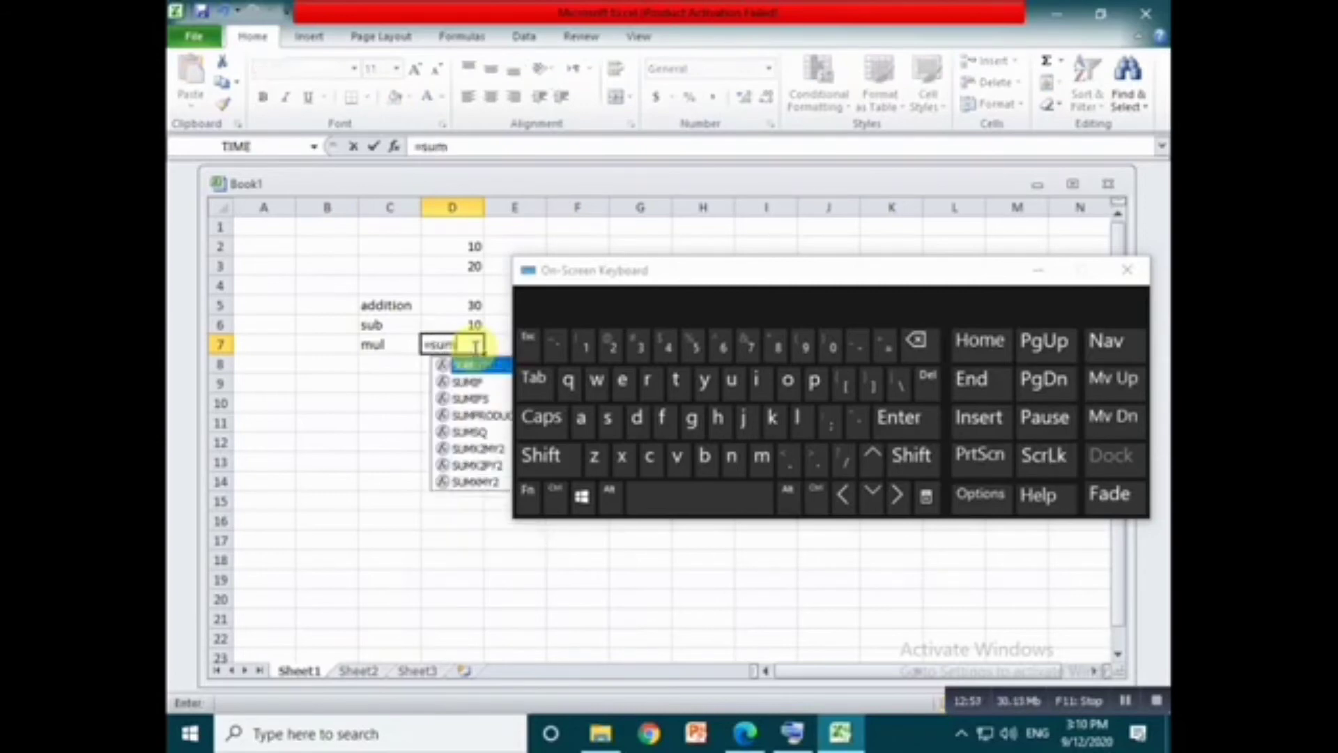
pyautogui.write('(')
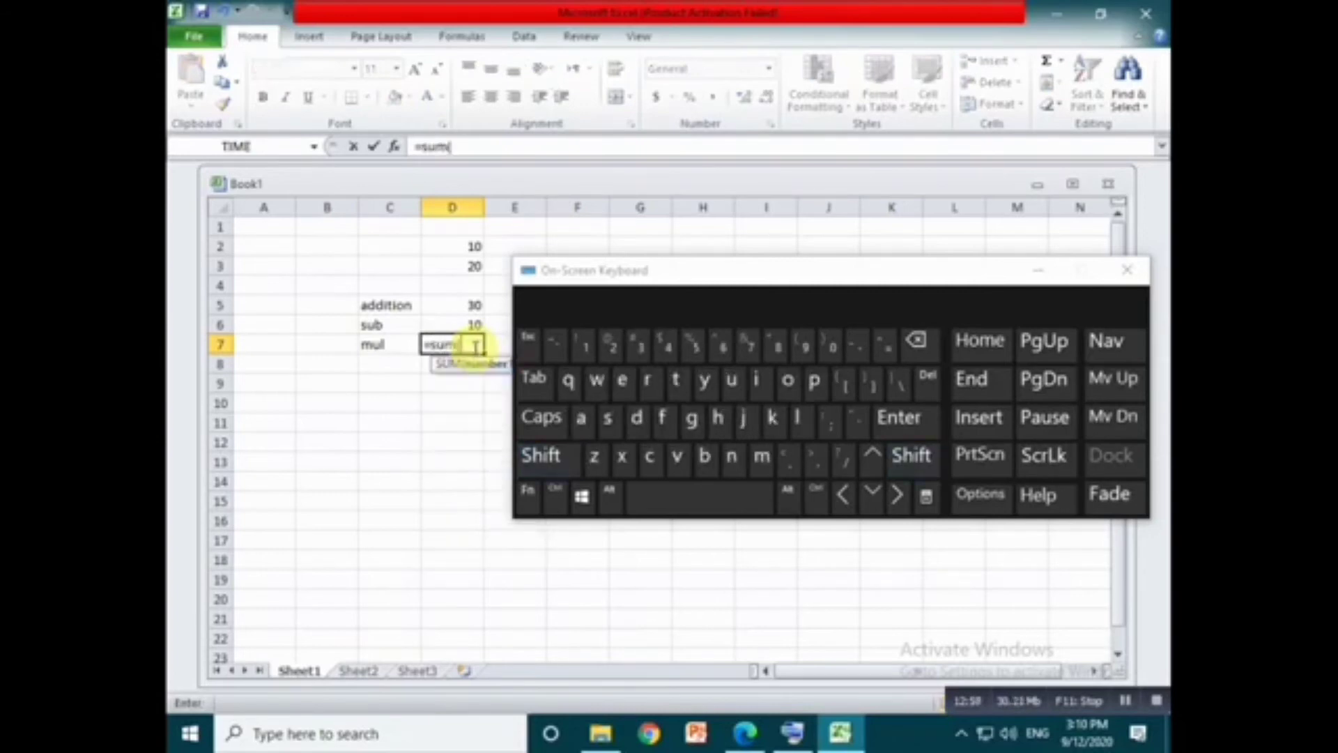
pyautogui.click(467, 248)
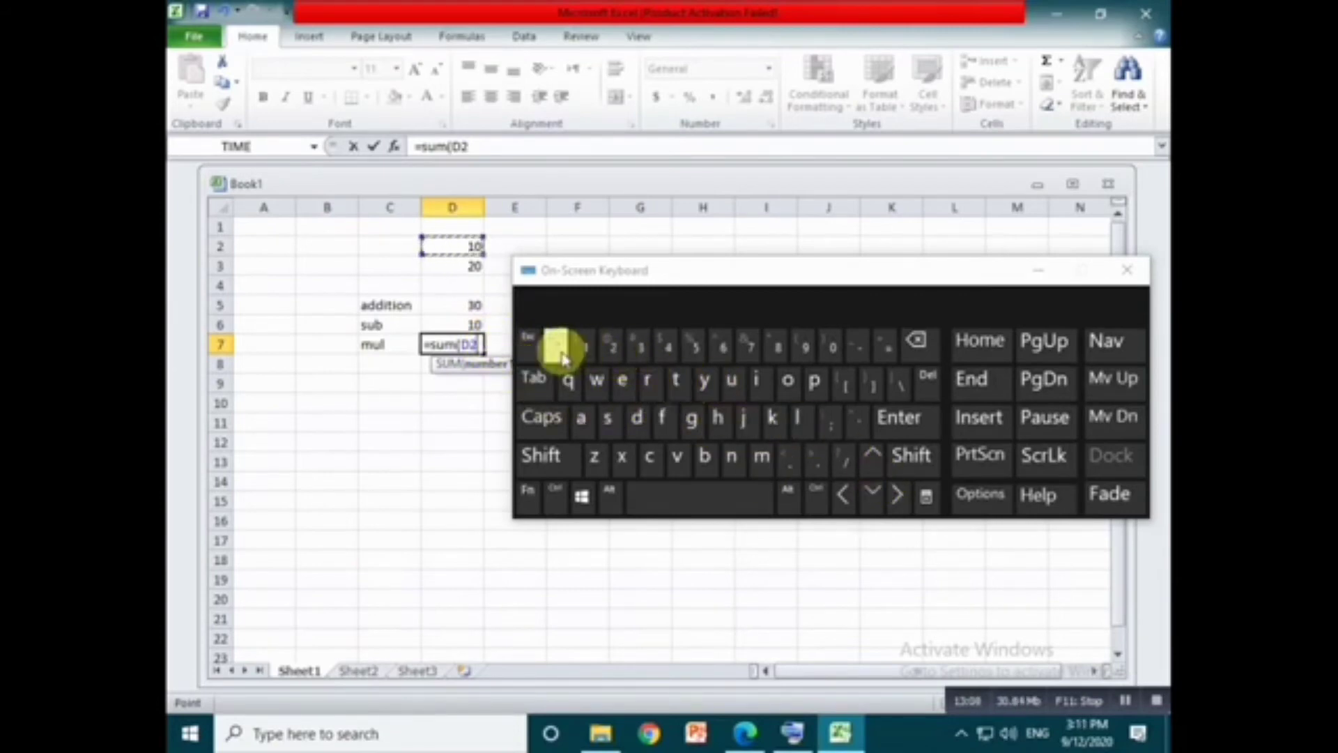
pyautogui.click(776, 346)
pyautogui.click(478, 265)
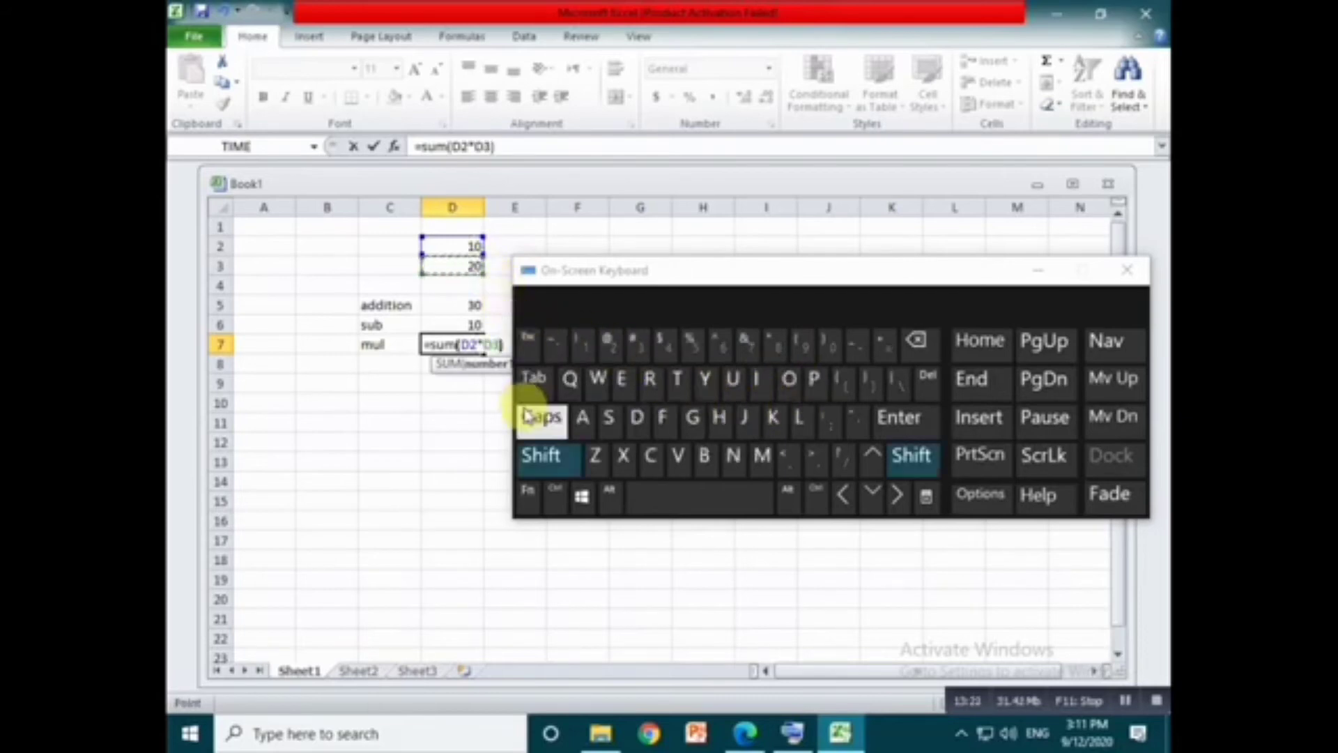
pyautogui.write(')')
pyautogui.press('Return')
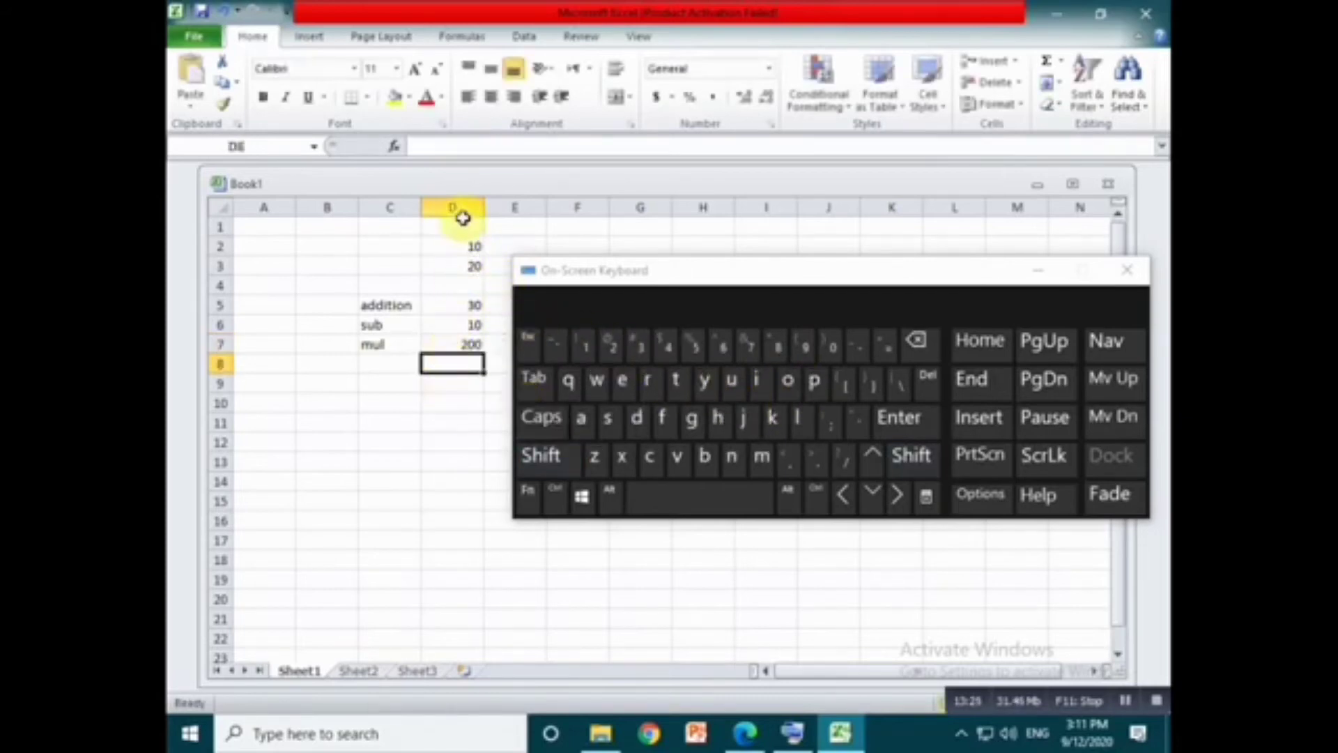
pyautogui.click(452, 346)
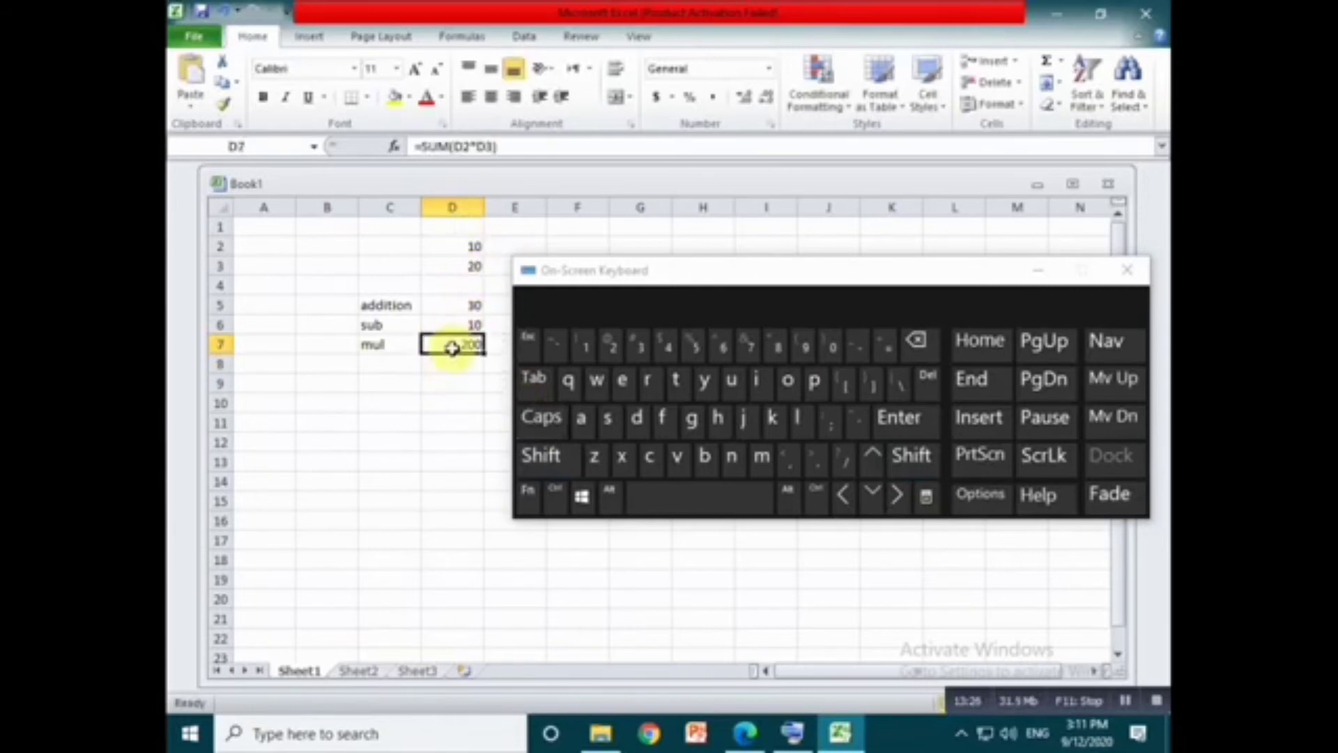
# - Enter the label div in cell C8
pyautogui.click(374, 359)
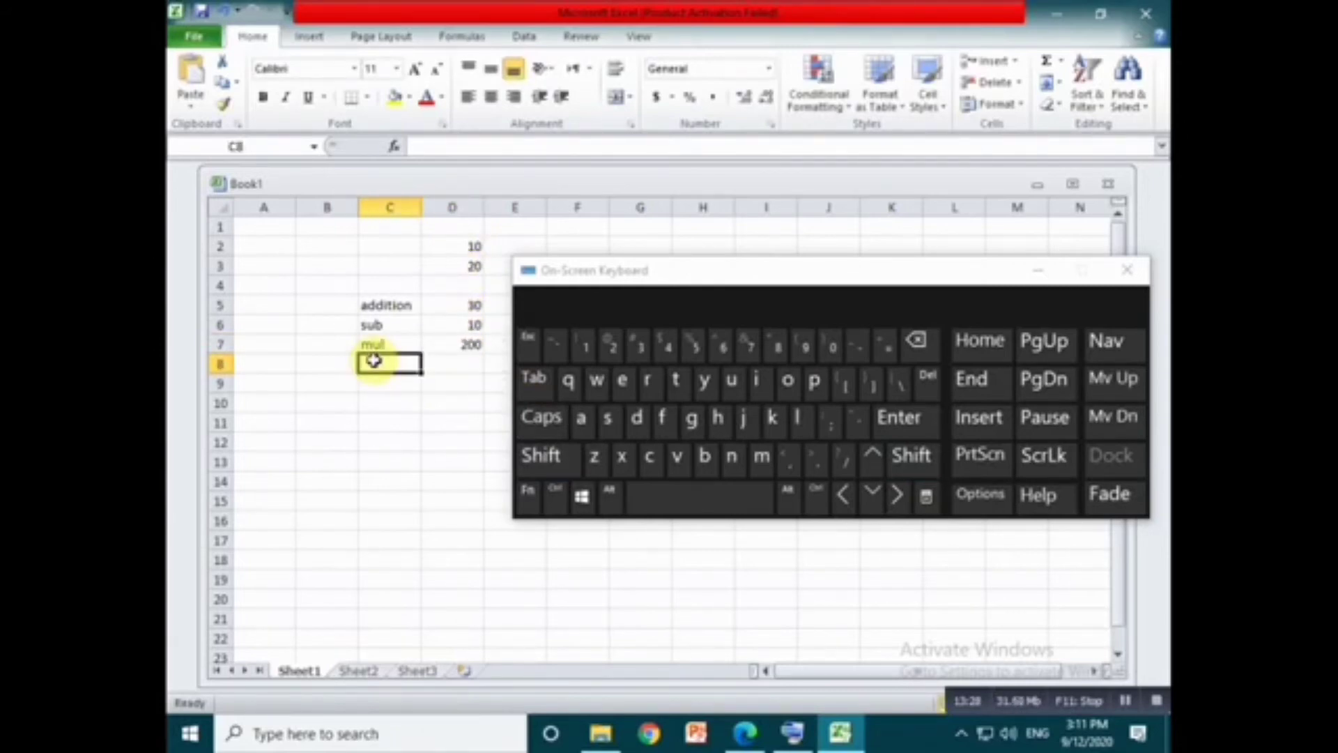
pyautogui.doubleClick(374, 359)
pyautogui.write('div')
# - Enter the division formula =sum(D3/D2) in cell D8, removing the mistyped question mark
pyautogui.click(454, 362)
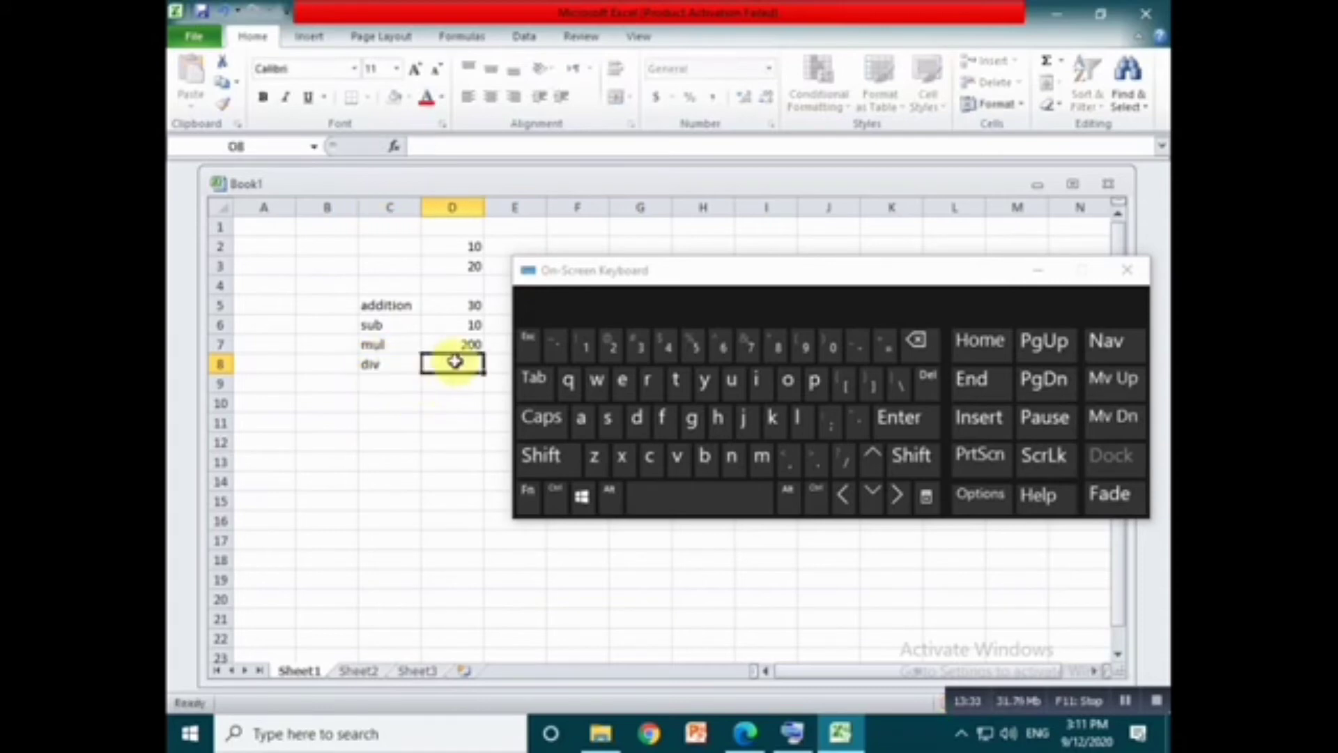
pyautogui.write('=s')
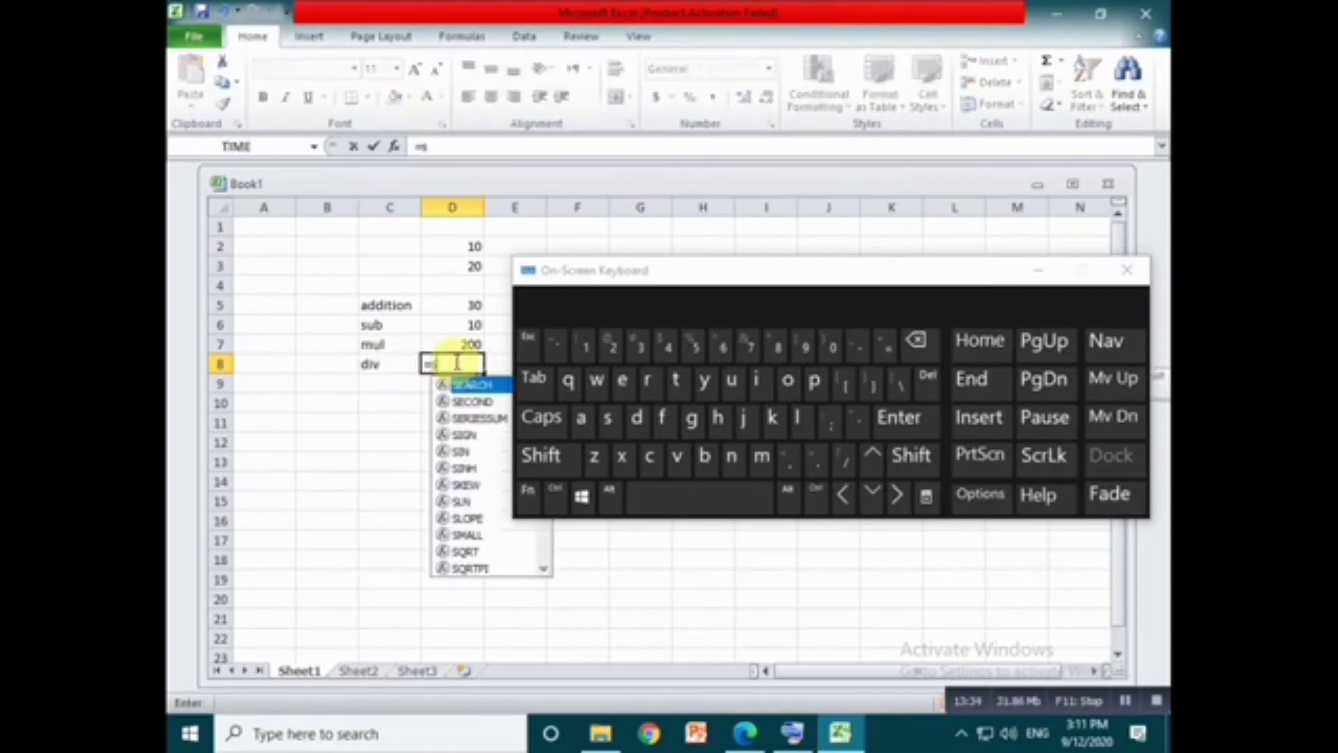
pyautogui.write('um(')
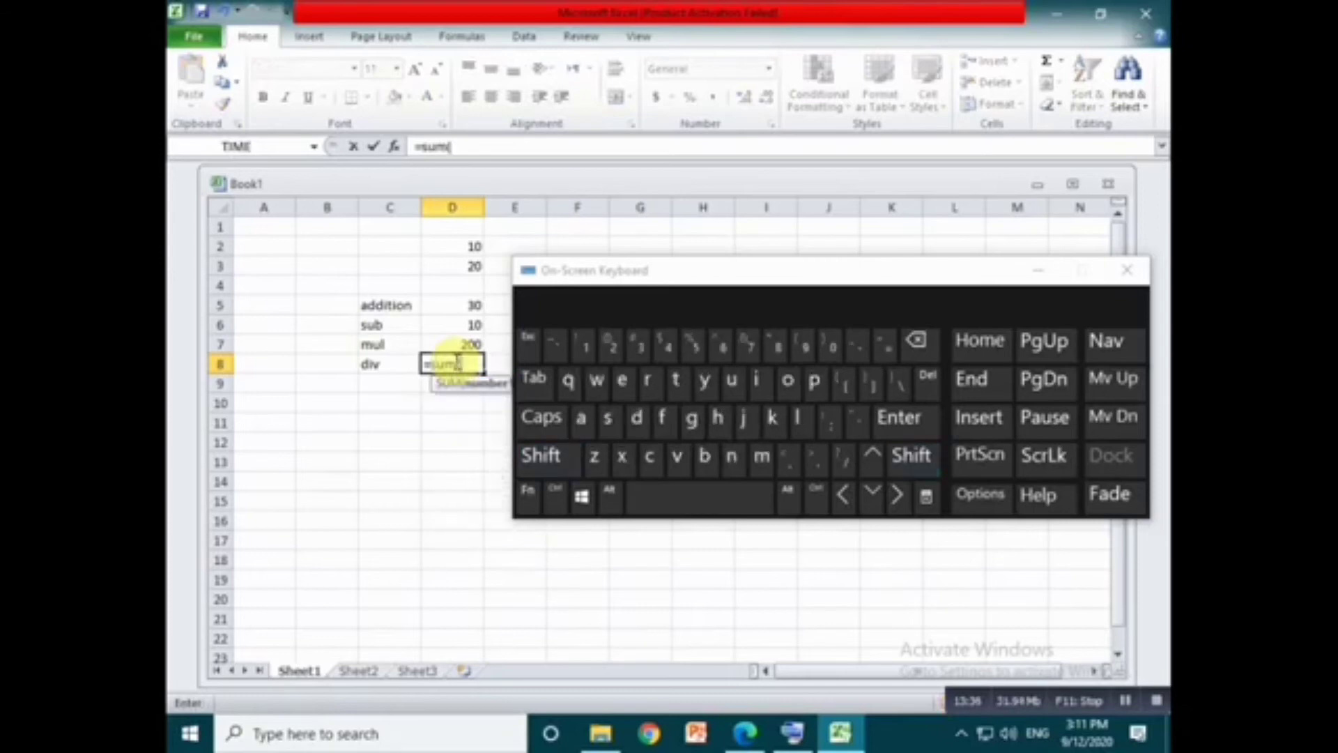
pyautogui.click(463, 263)
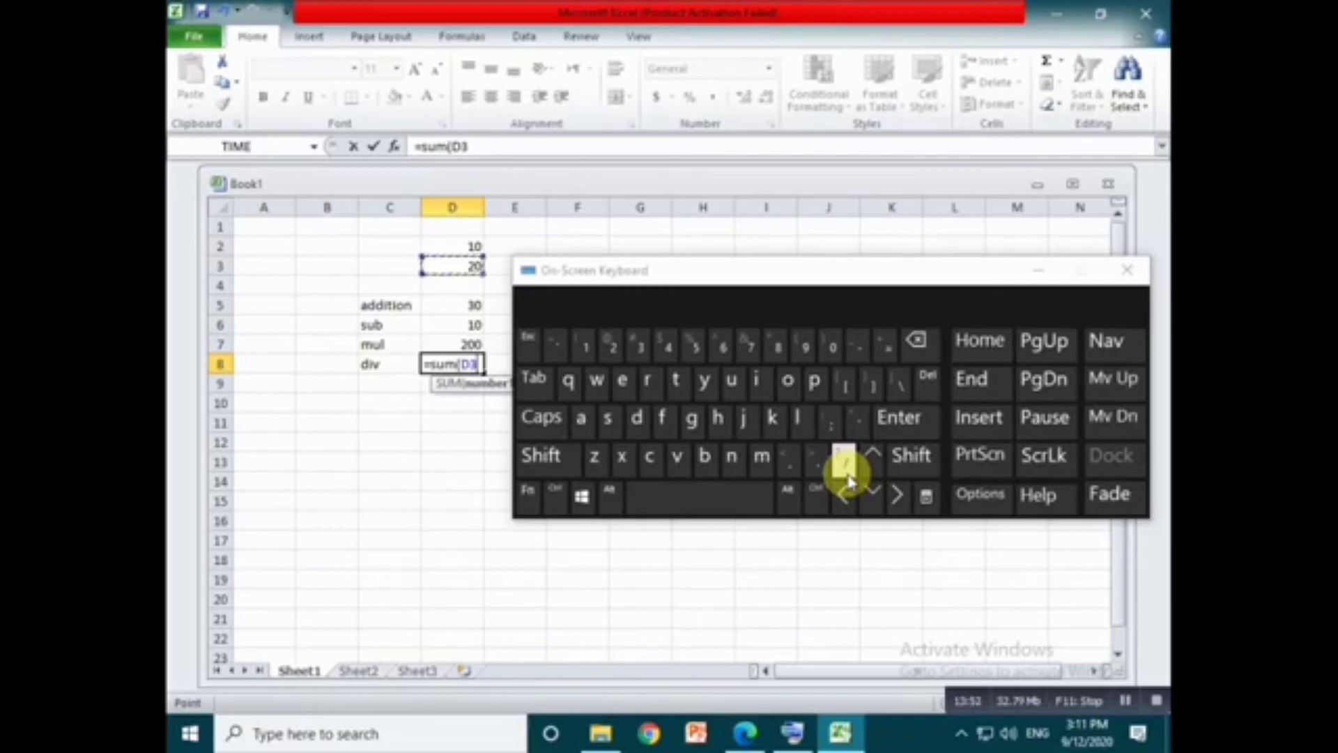
pyautogui.click(545, 457)
pyautogui.click(871, 460)
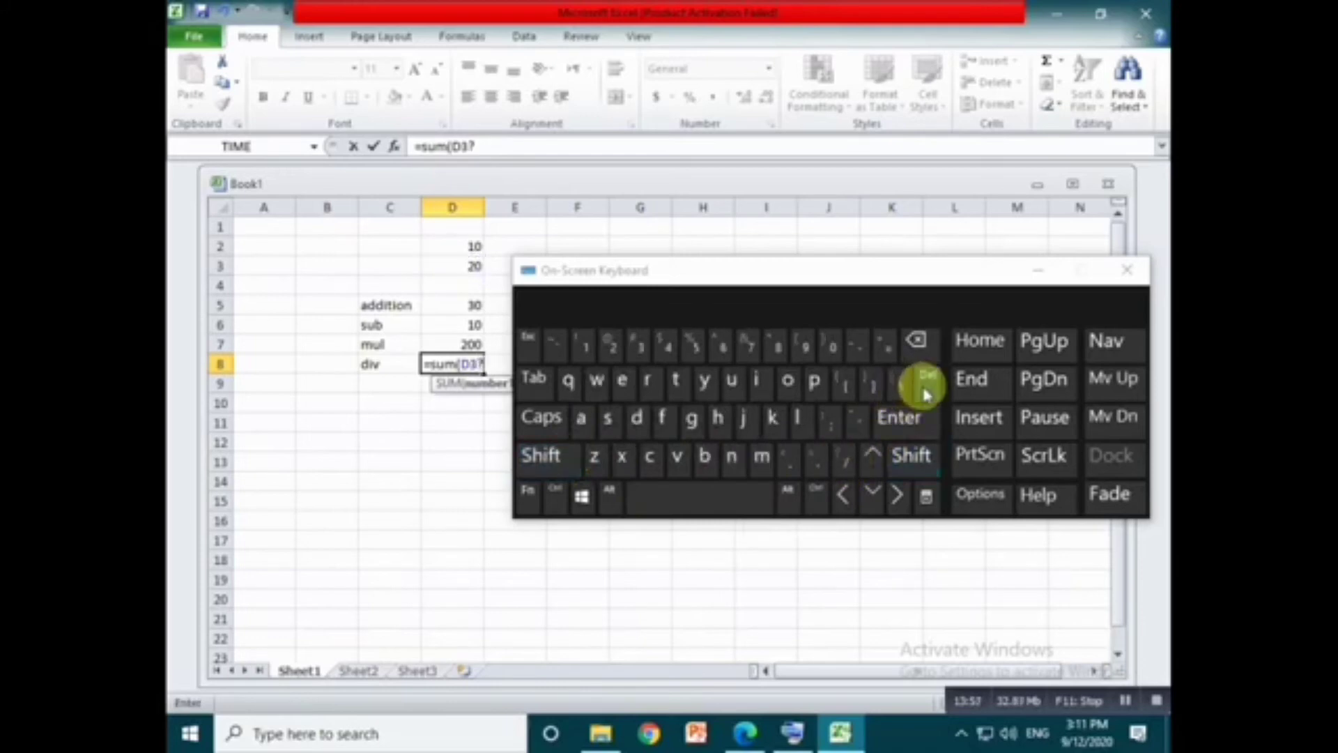
pyautogui.click(845, 460)
pyautogui.click(917, 342)
pyautogui.click(917, 341)
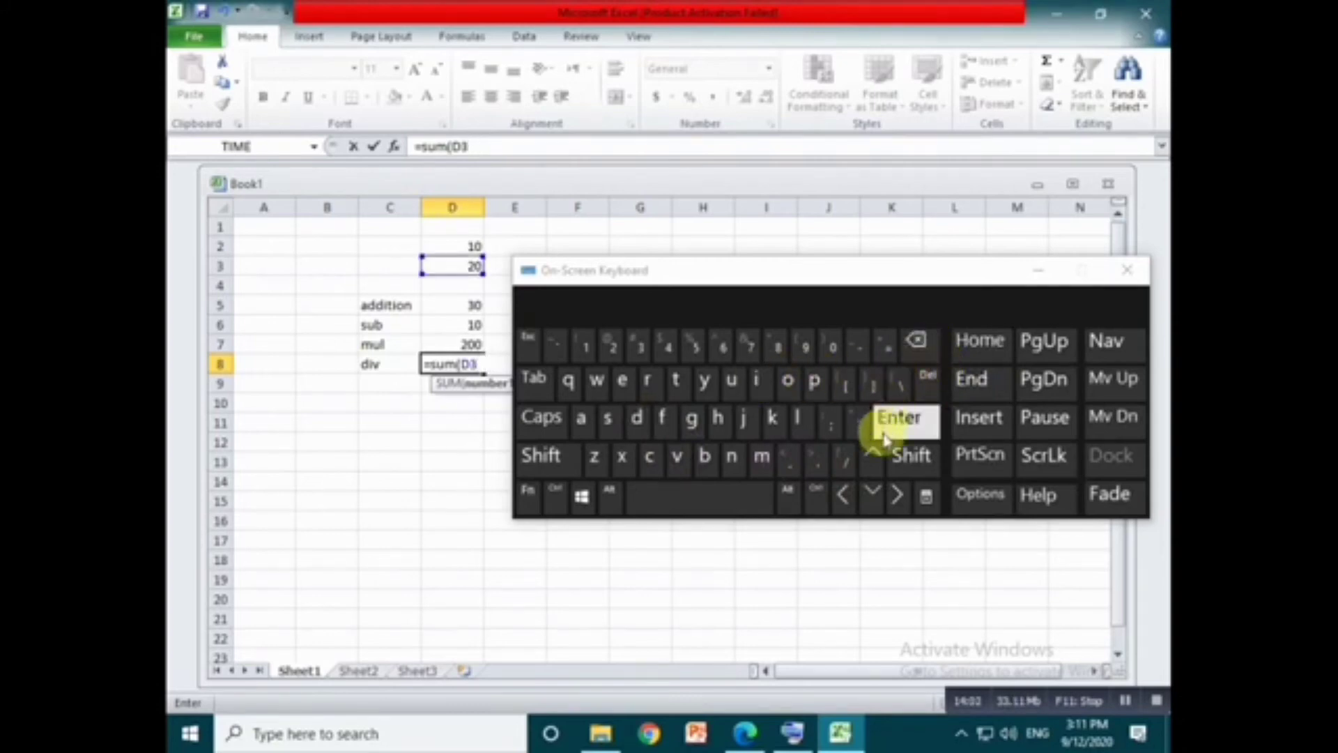
pyautogui.click(847, 460)
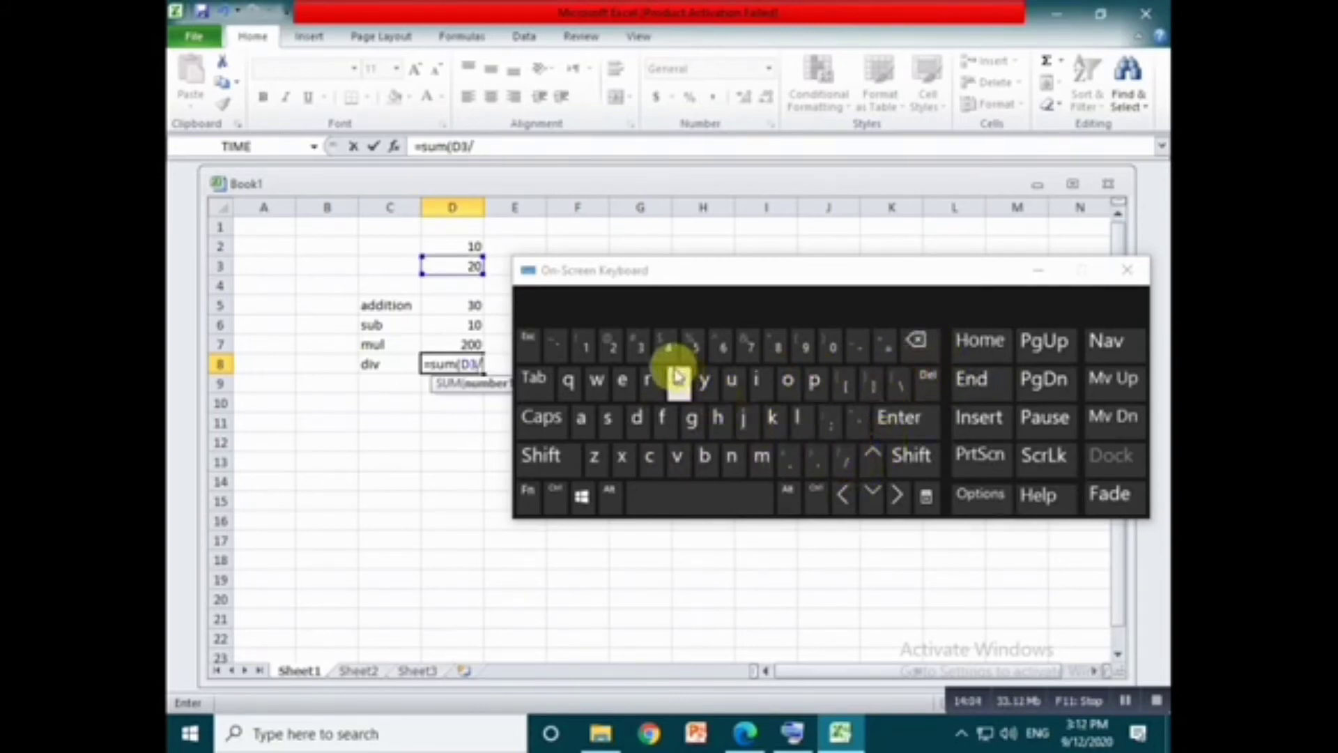
pyautogui.click(454, 245)
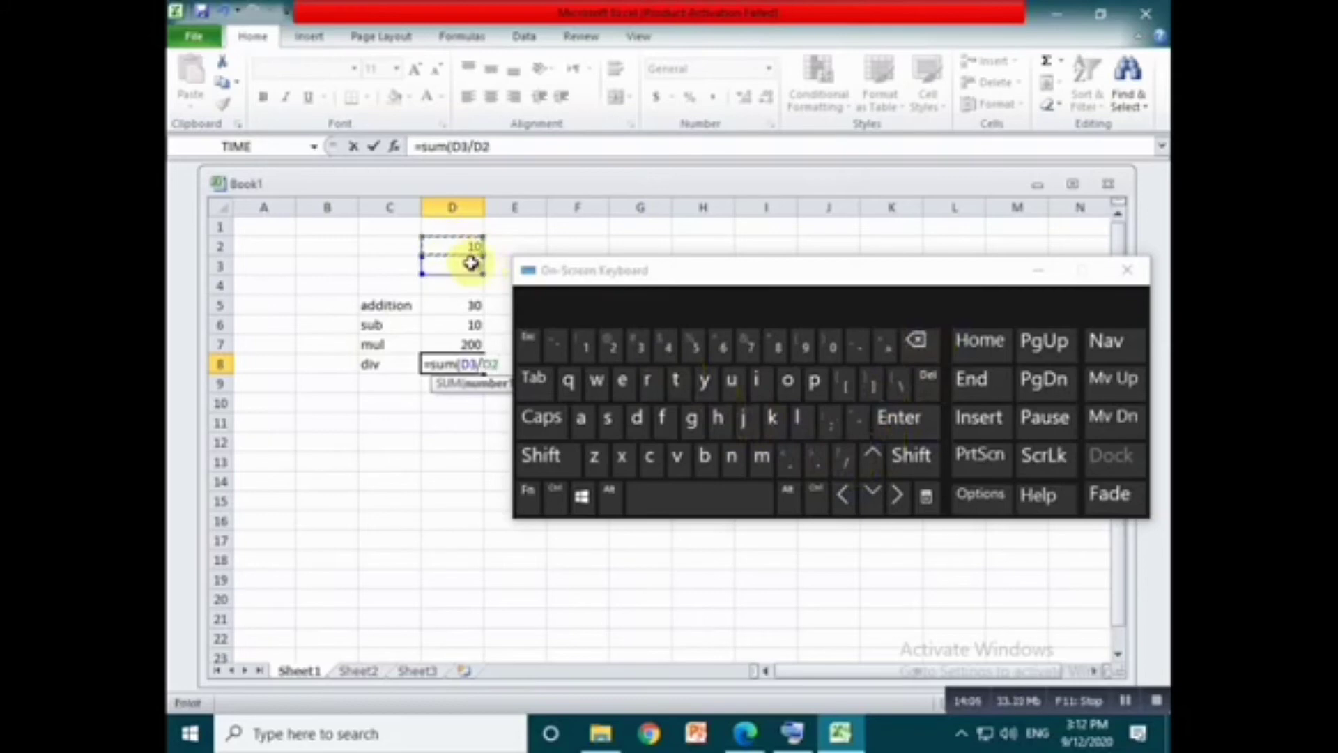
pyautogui.write(')')
pyautogui.press('Return')
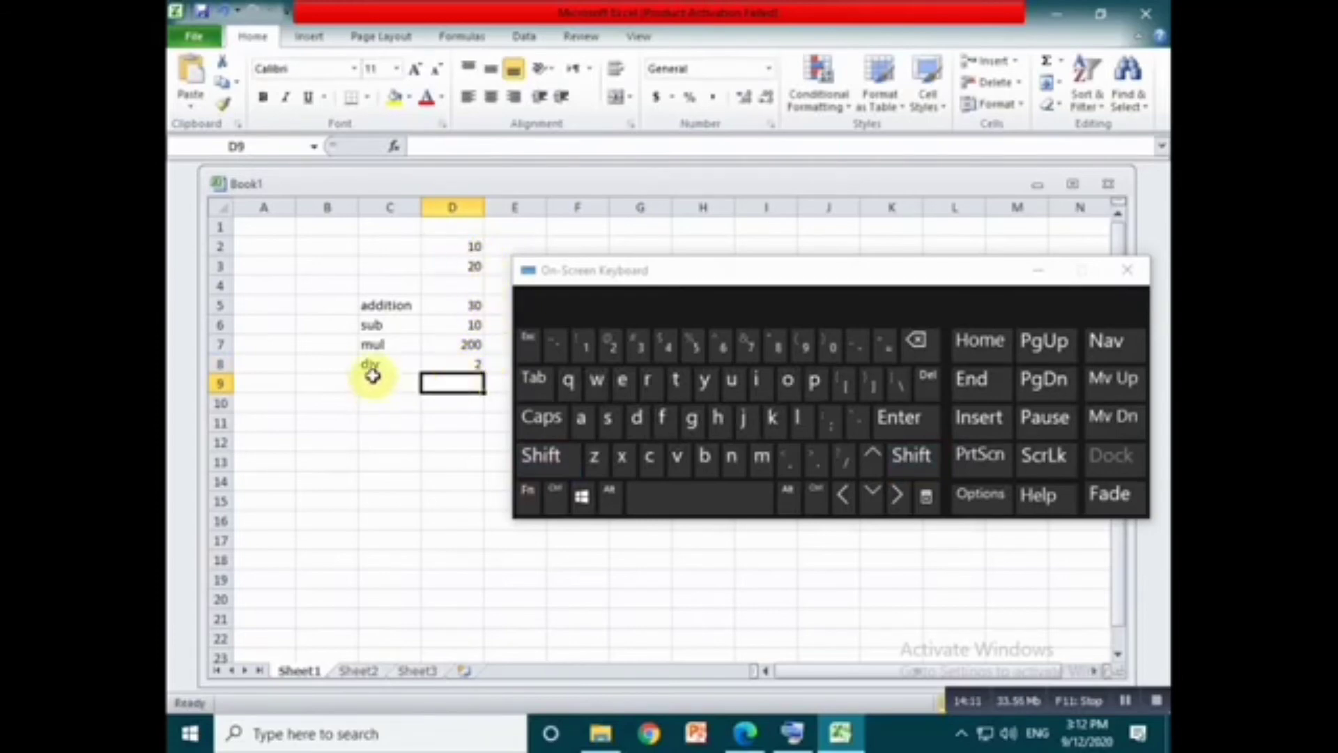
# - Switch to Formula.pdf in Edge, minimize the On-Screen Keyboard and read the formulas from Maximum through Percentage
pyautogui.click(746, 733)
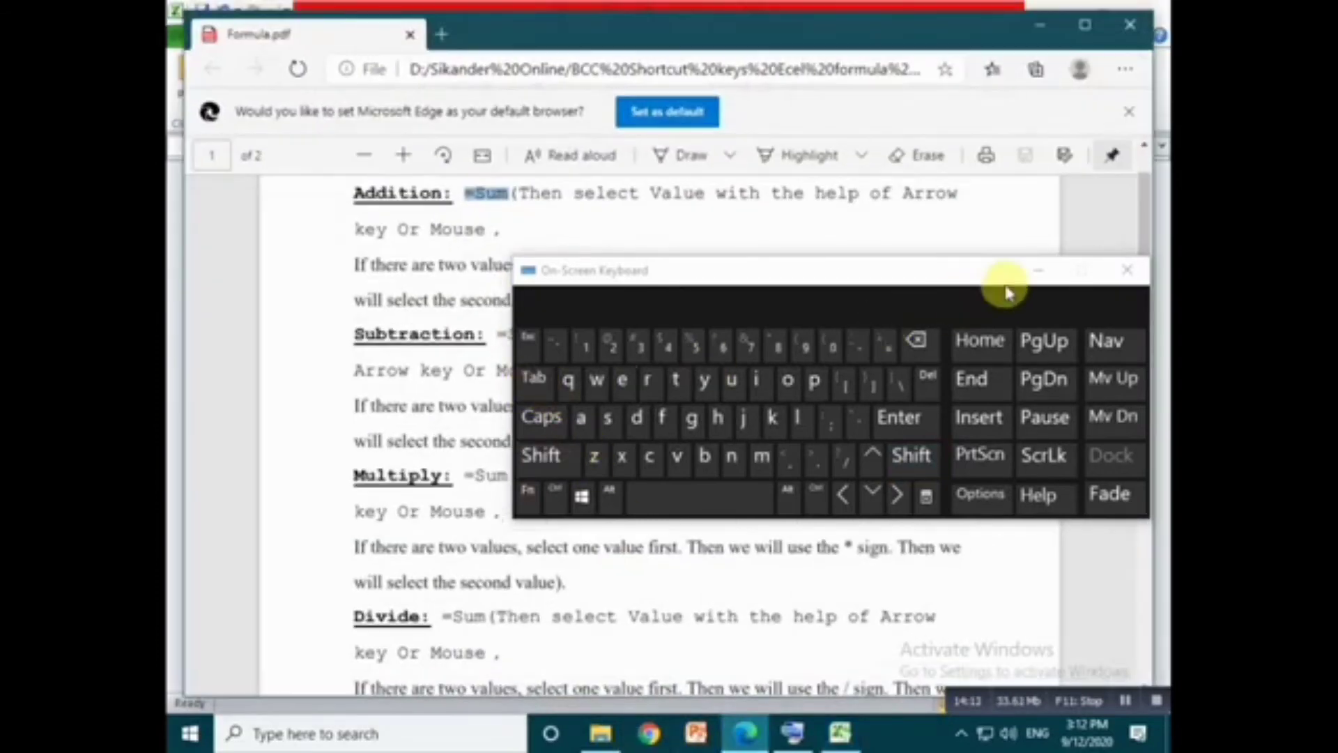
pyautogui.click(1039, 270)
pyautogui.scroll(-4, 625, 457)
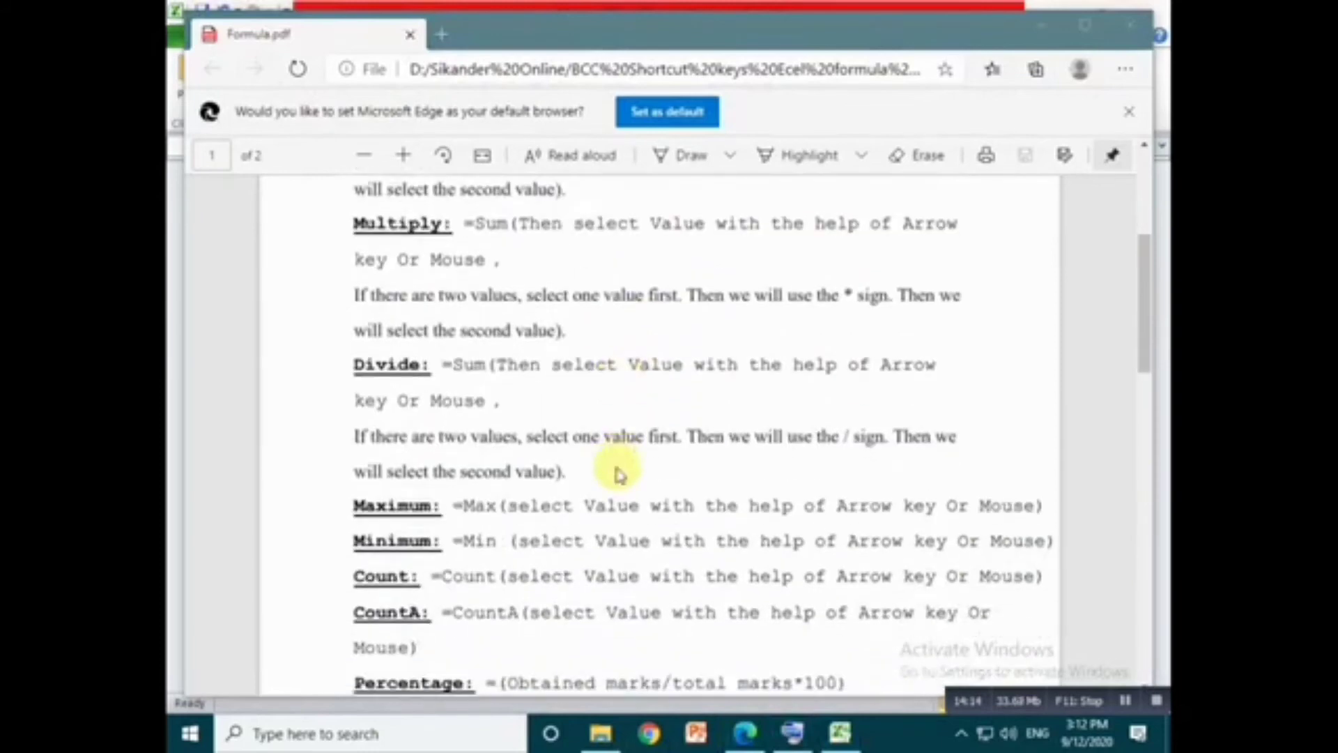
pyautogui.scroll(-3, 618, 468)
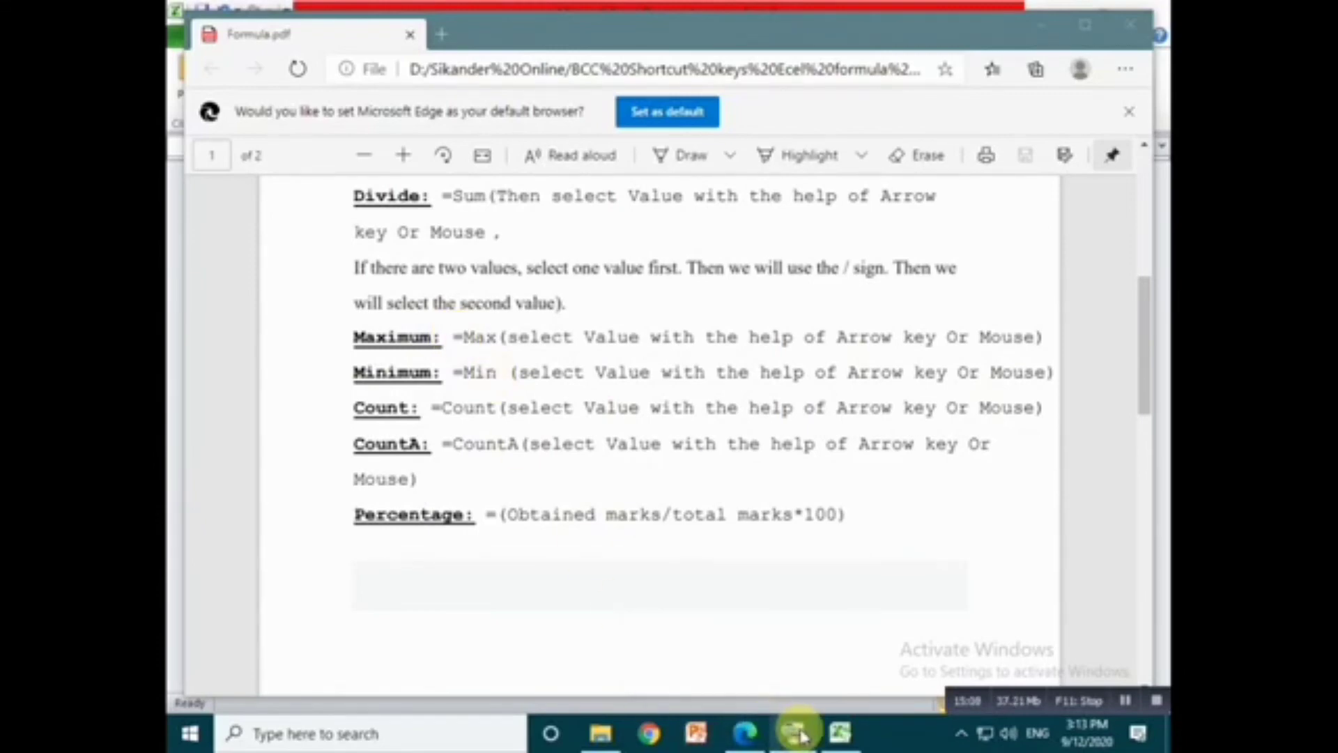
# - Return to Excel, enter the maximum formula =max(D2:D9) in cell D10 and select that cell to check it
pyautogui.click(840, 732)
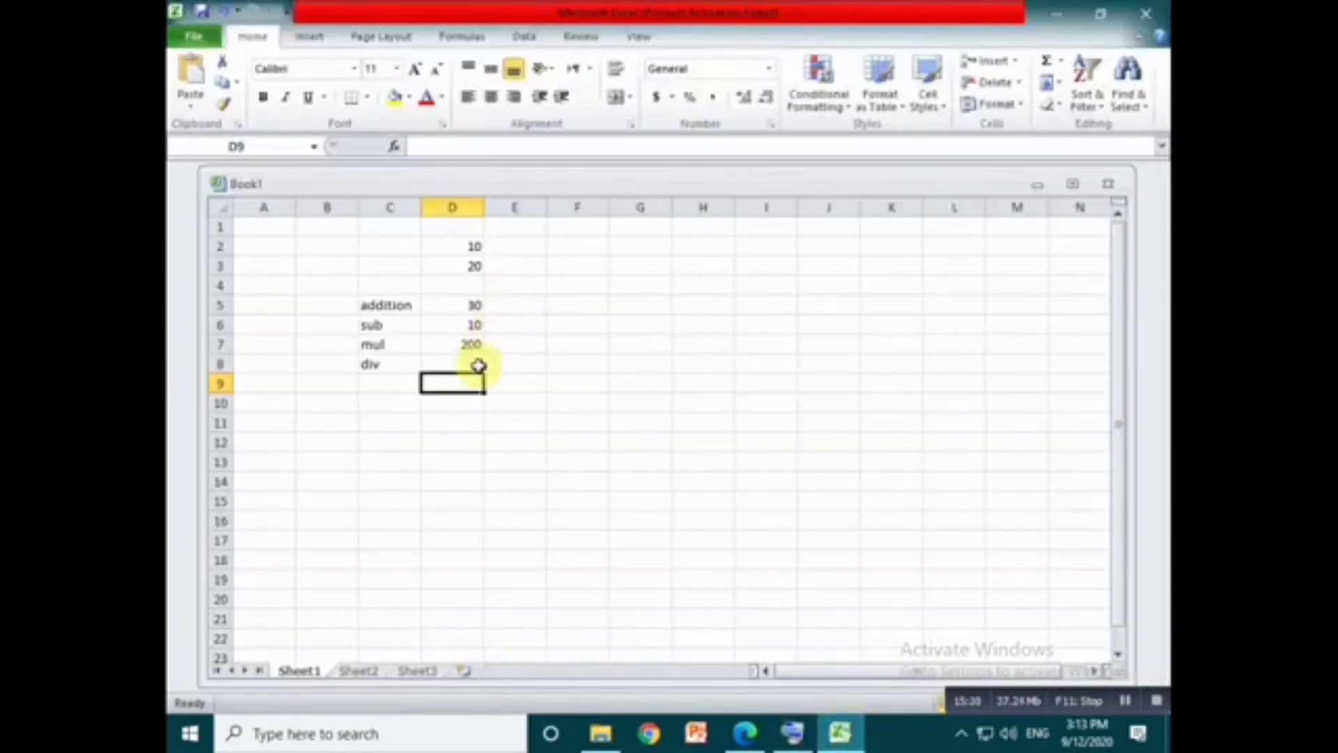
pyautogui.click(467, 400)
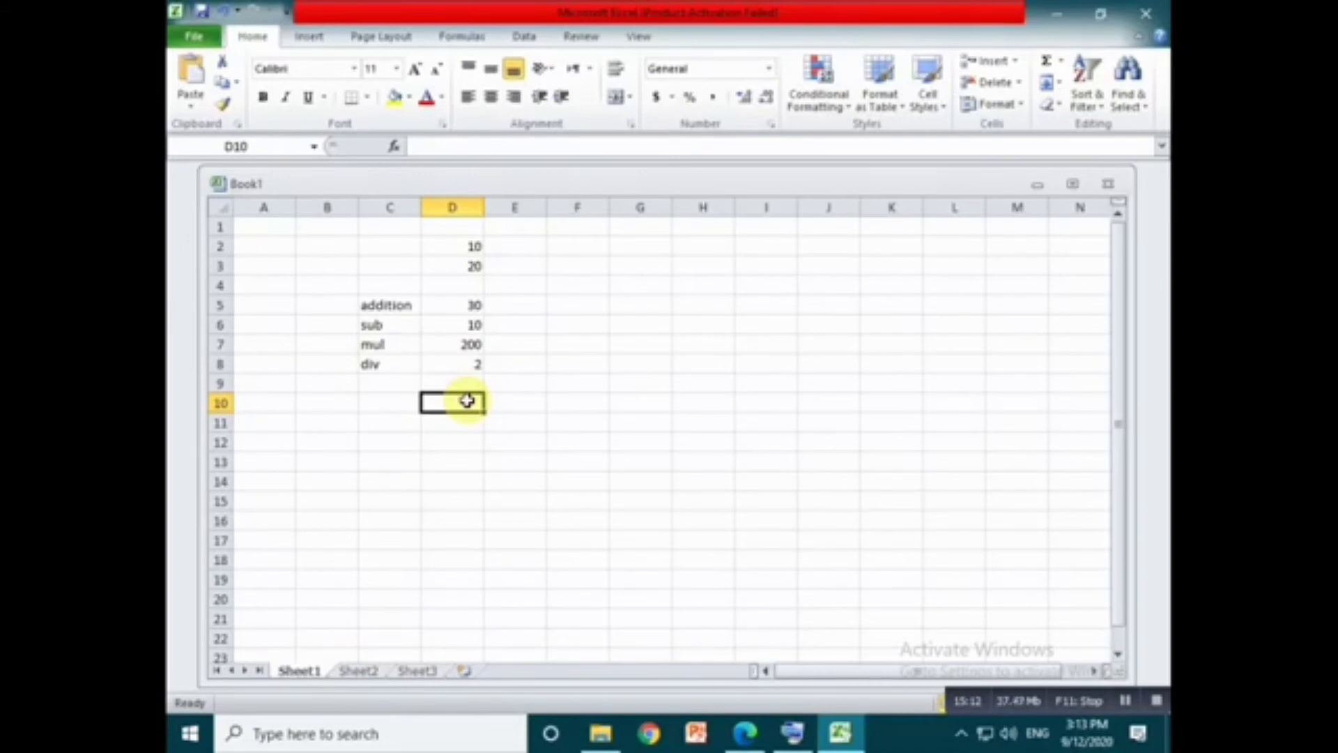
pyautogui.write('=')
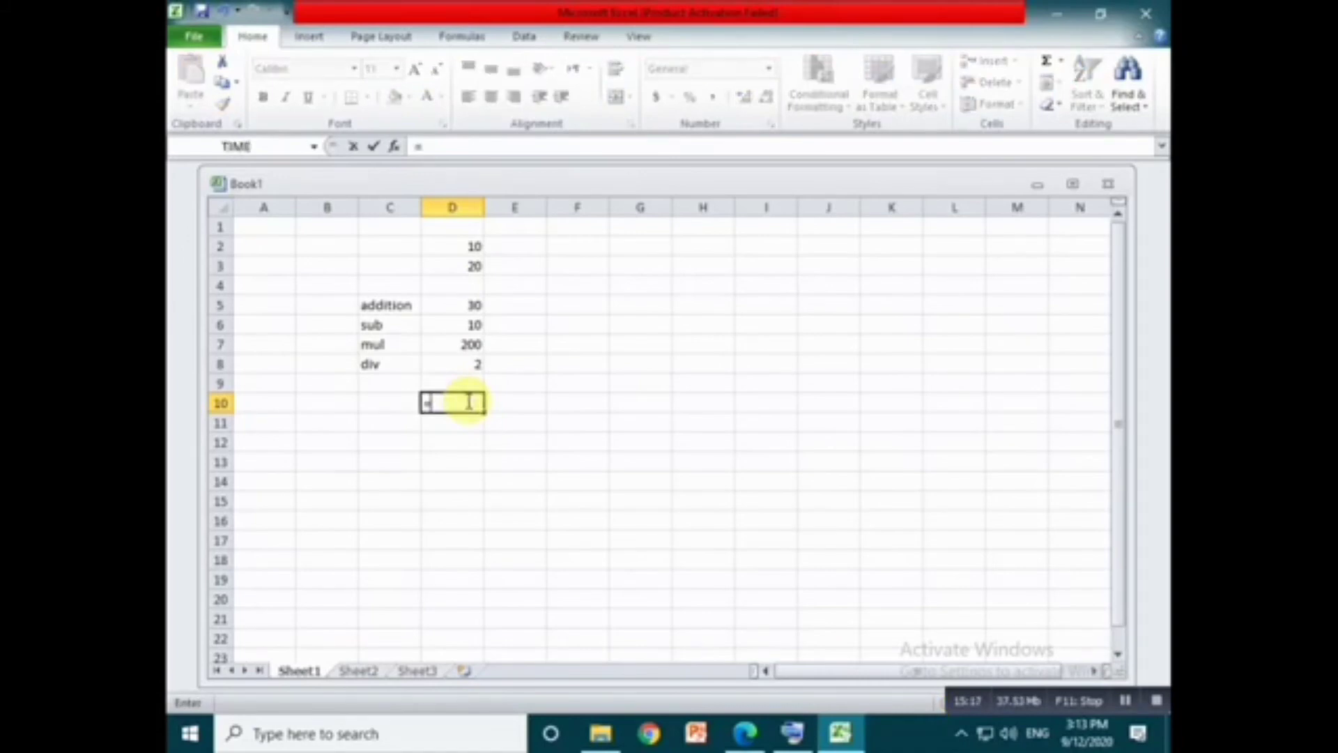
pyautogui.write('max')
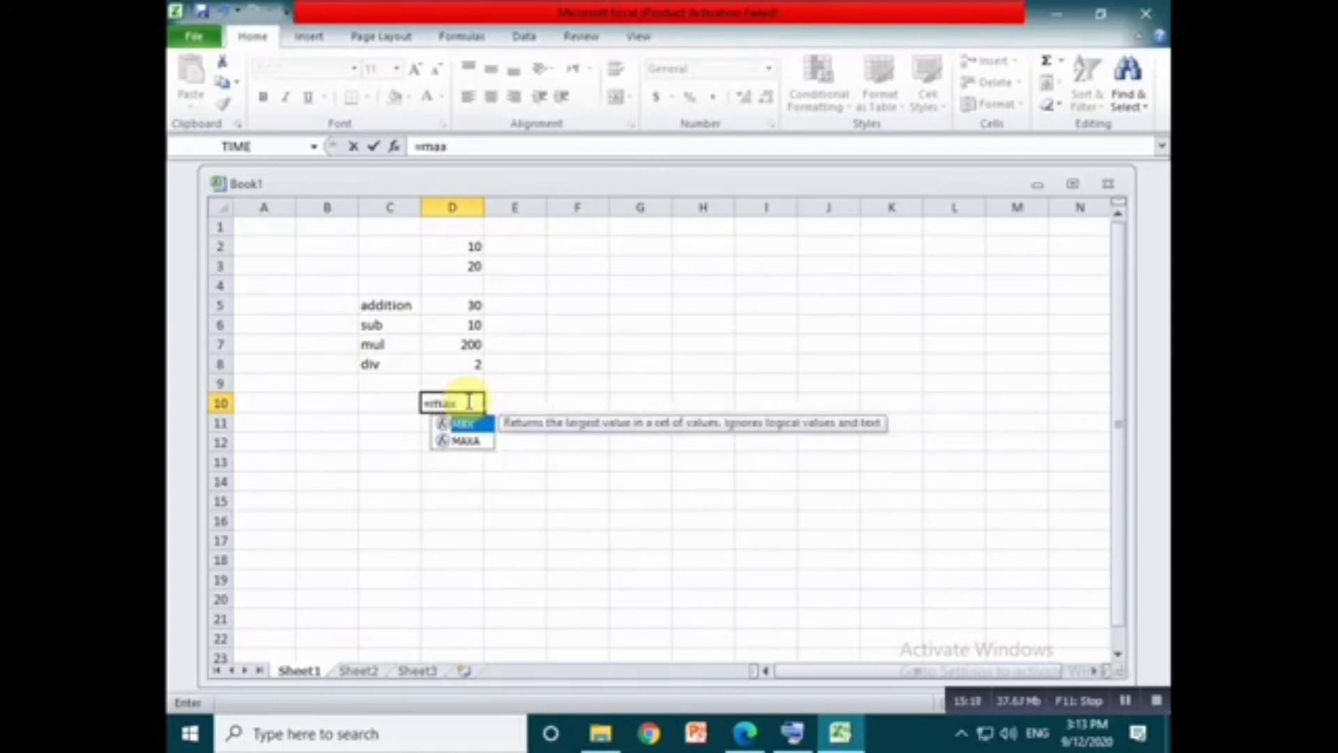
pyautogui.write('(')
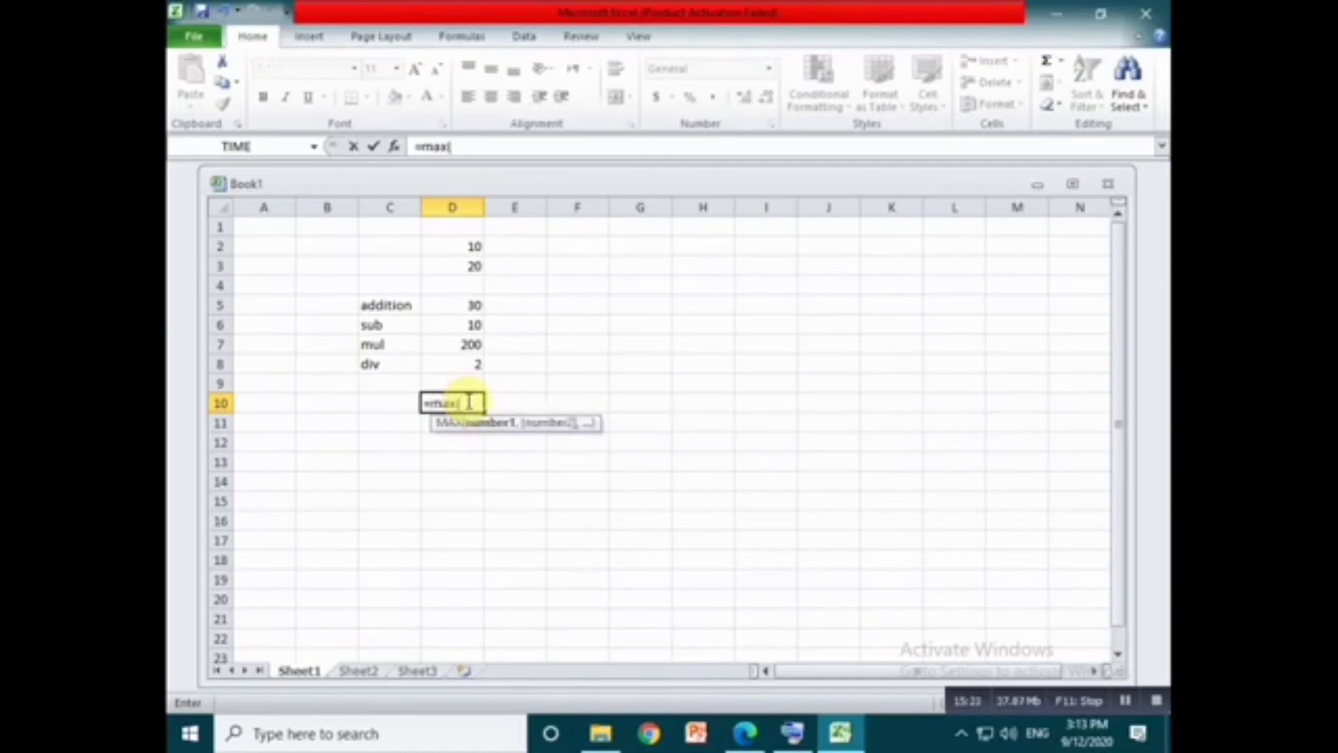
pyautogui.click(461, 242)
pyautogui.moveTo(461, 242); pyautogui.dragTo(452, 378)
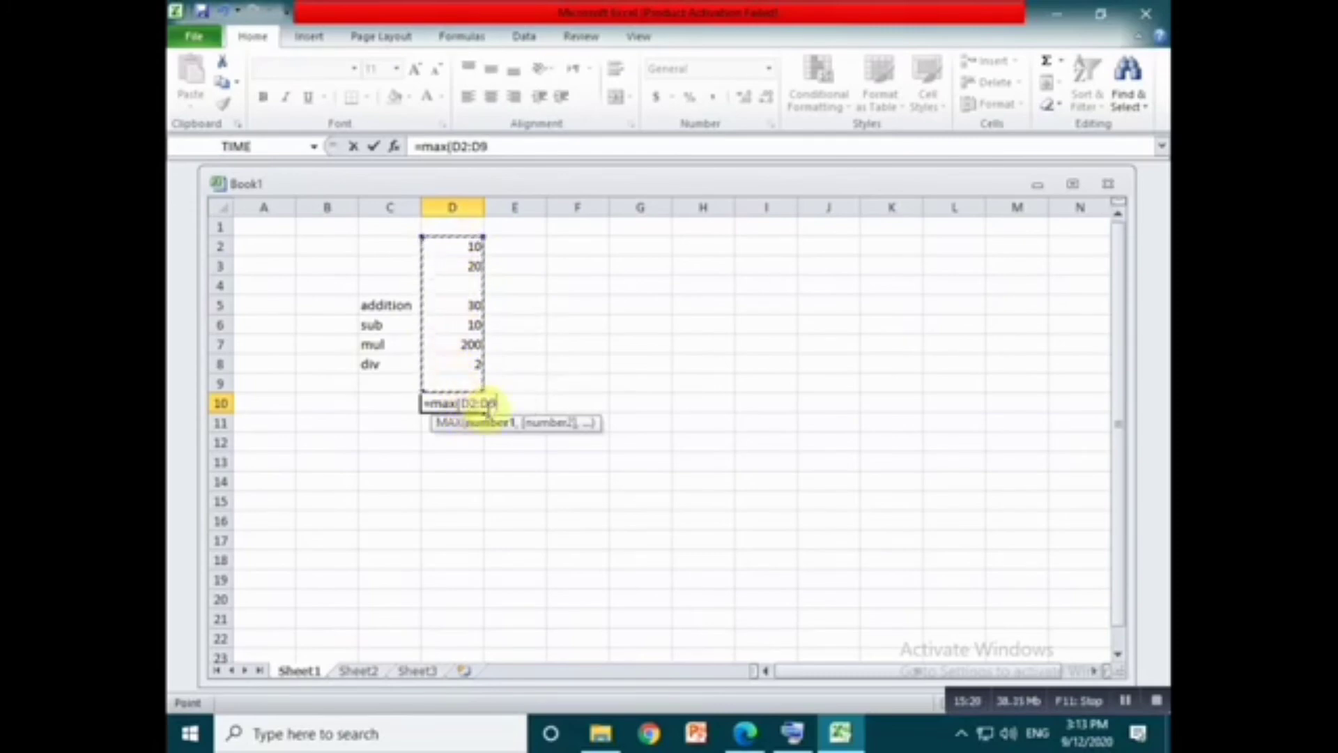
pyautogui.write(')')
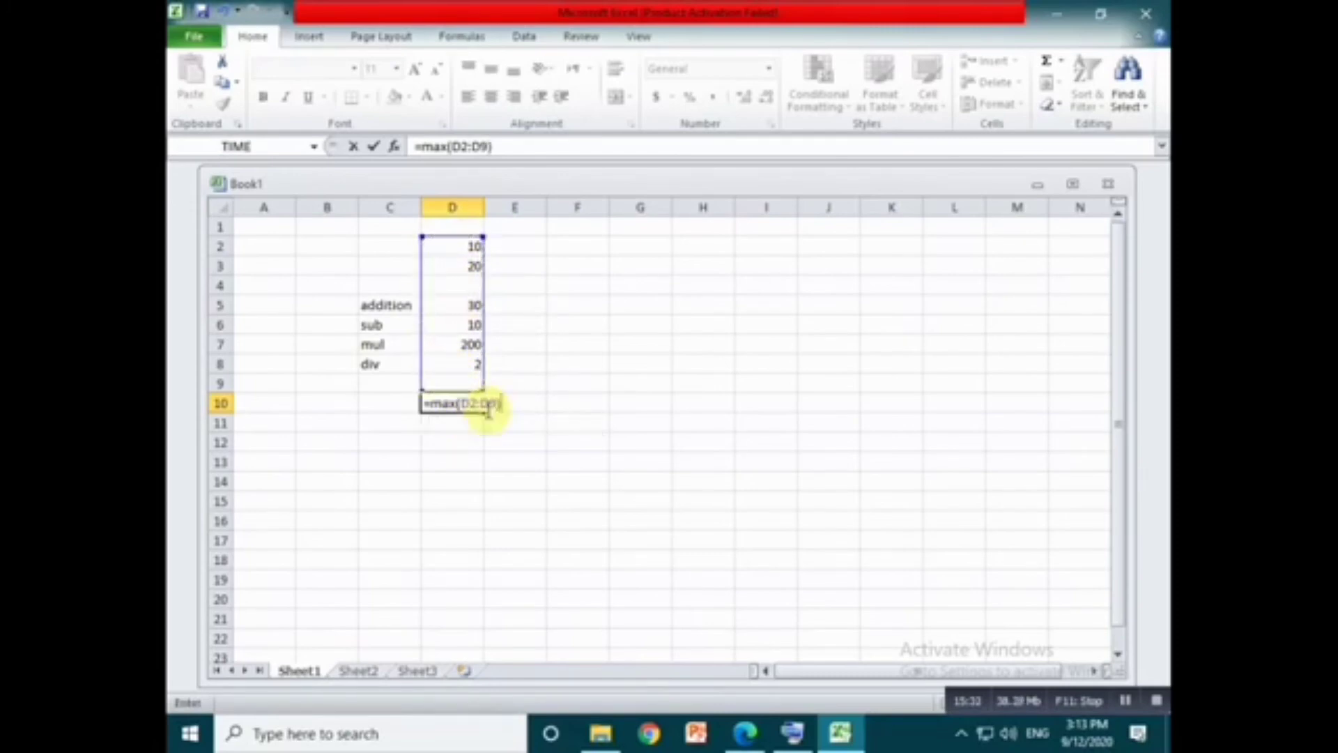
pyautogui.press('Return')
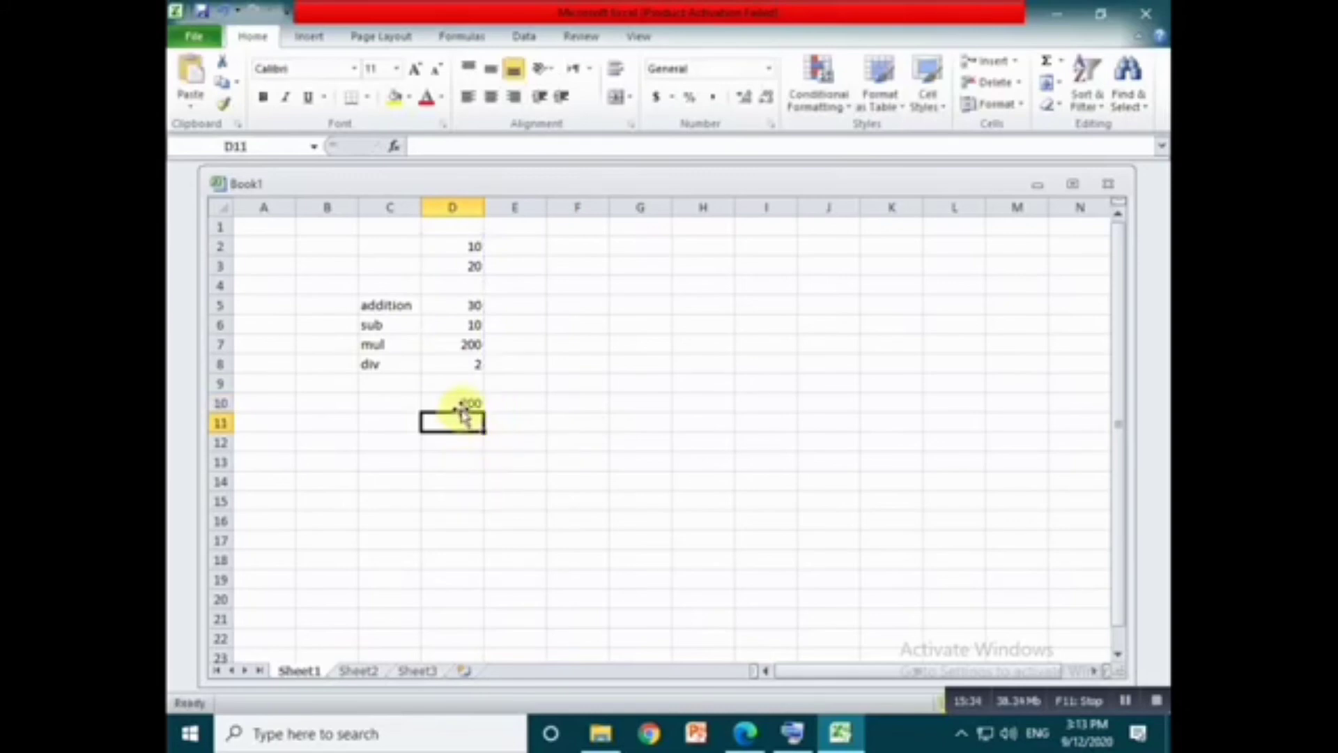
pyautogui.click(464, 404)
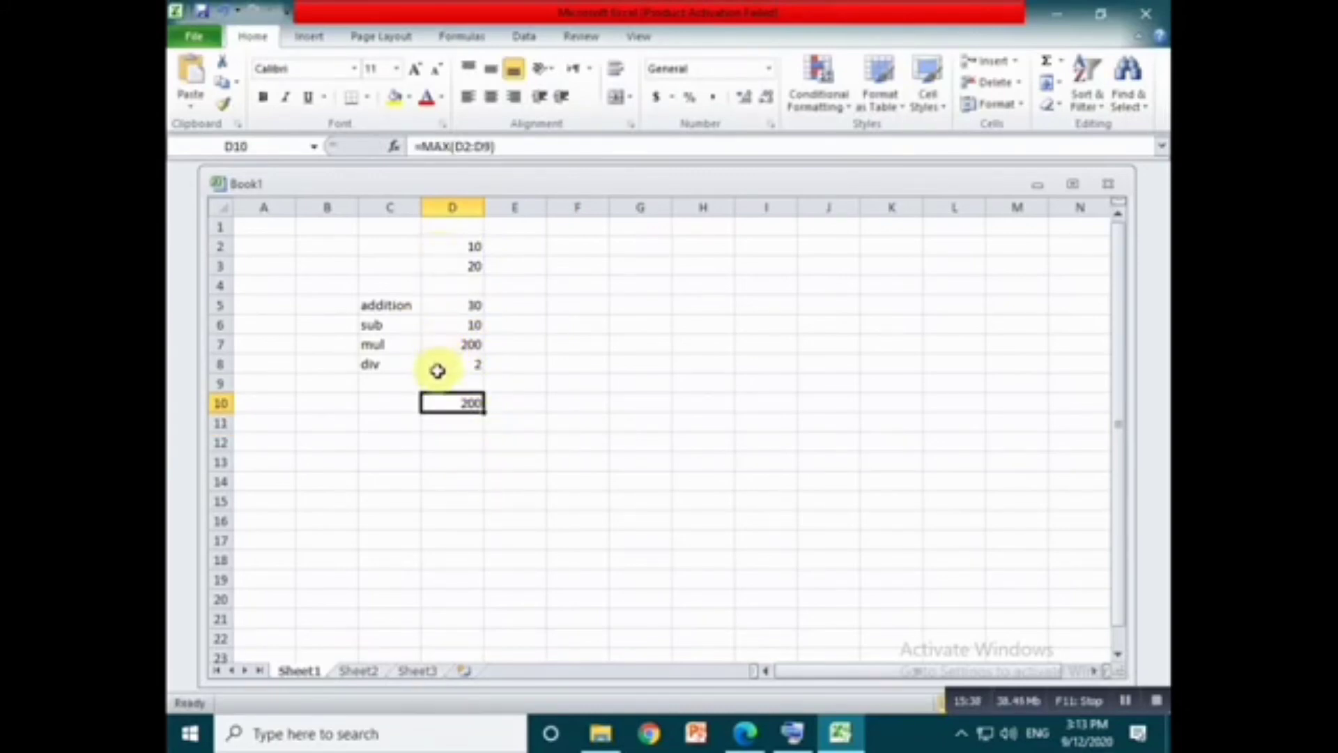
# - Label cell C10 as max and cell C11 as min
pyautogui.click(404, 402)
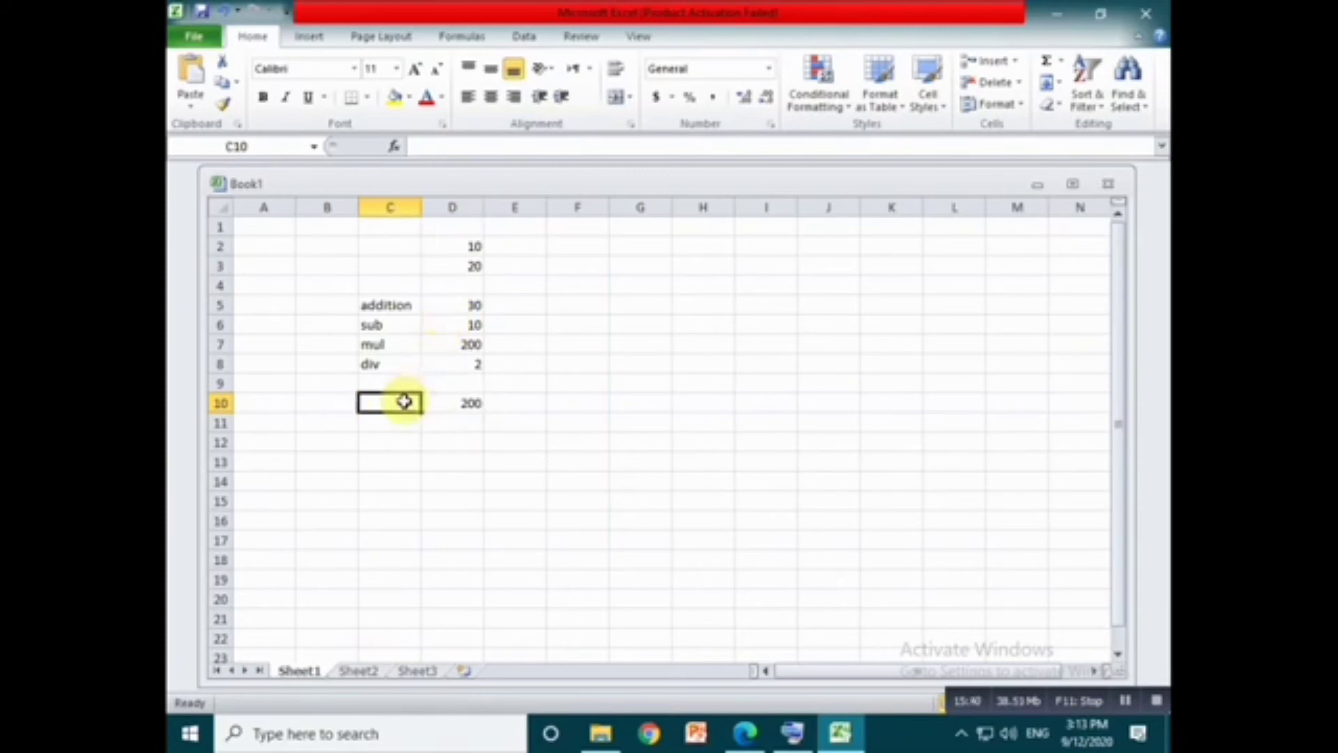
pyautogui.write('mas')
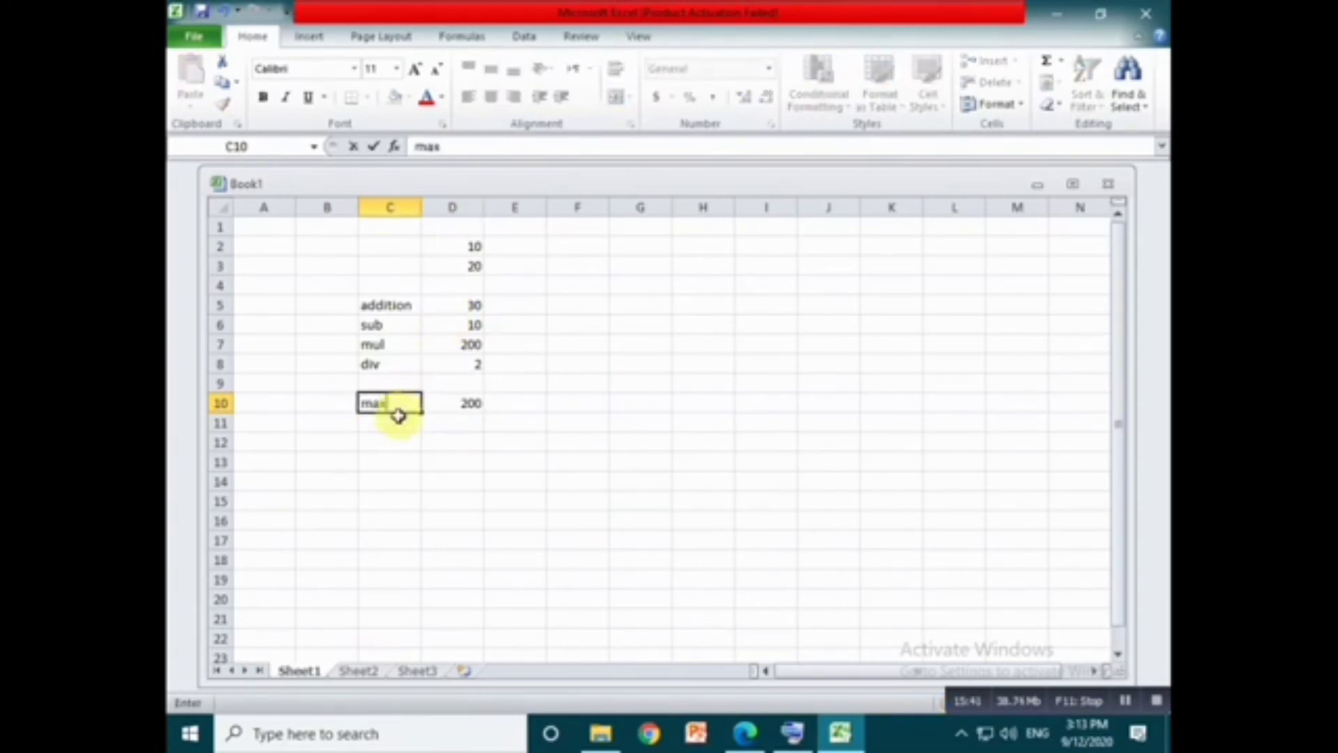
pyautogui.click(398, 416)
pyautogui.write('min')
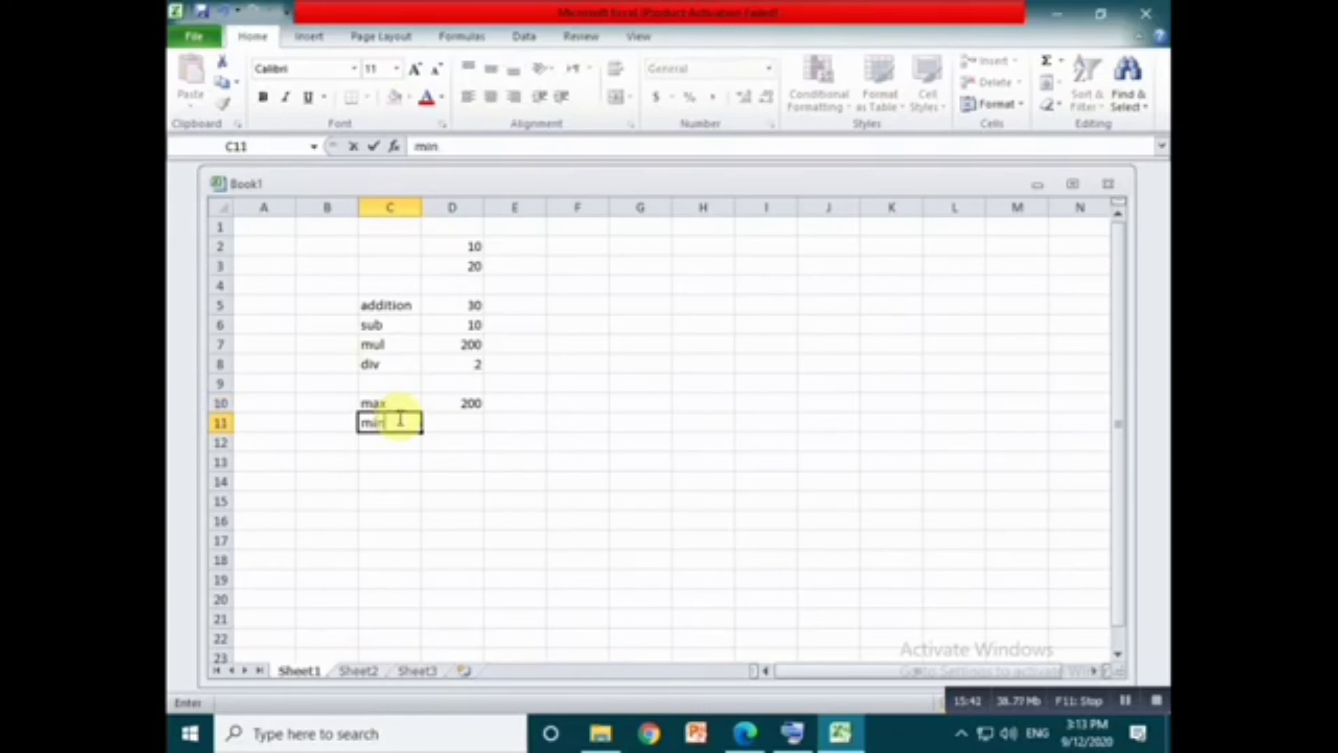
# - Check the Minimum entry in Formula.pdf and enter the formula =min(D2:D7) in cell D11 of the Excel sheet
pyautogui.click(746, 732)
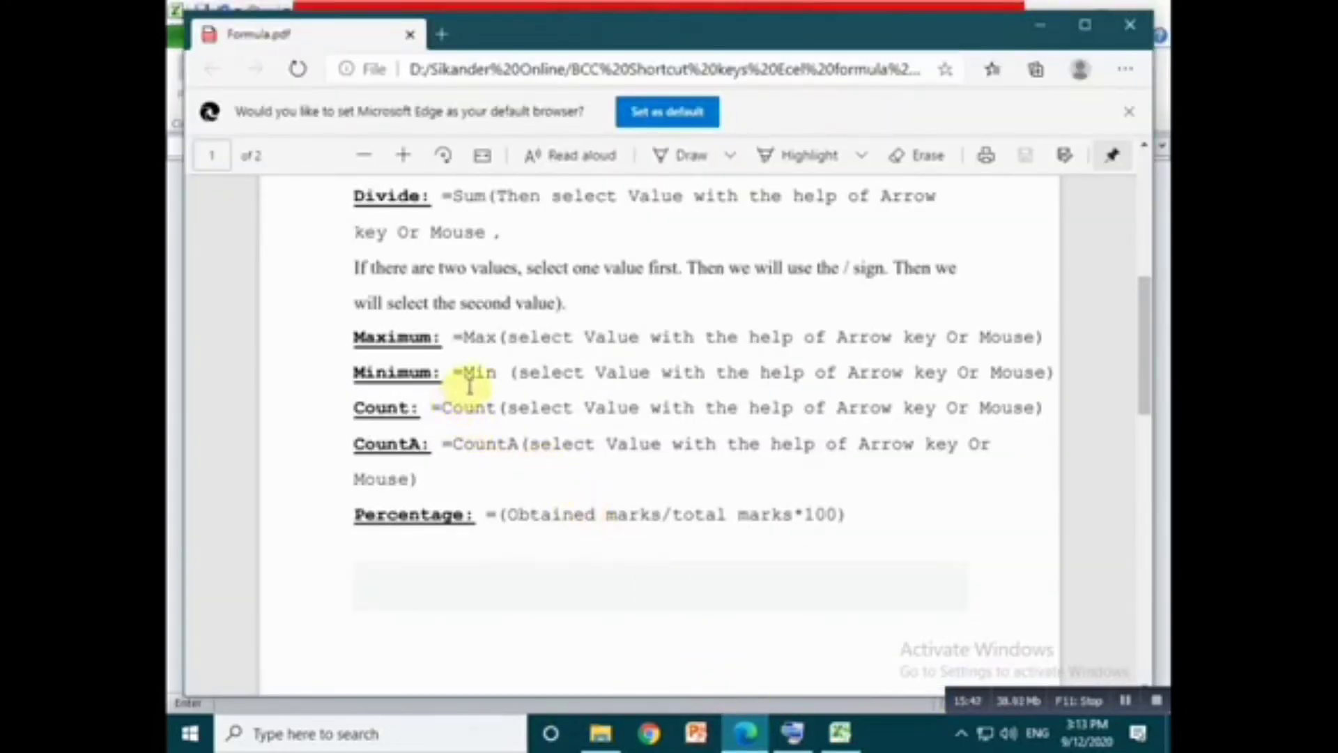
pyautogui.click(840, 733)
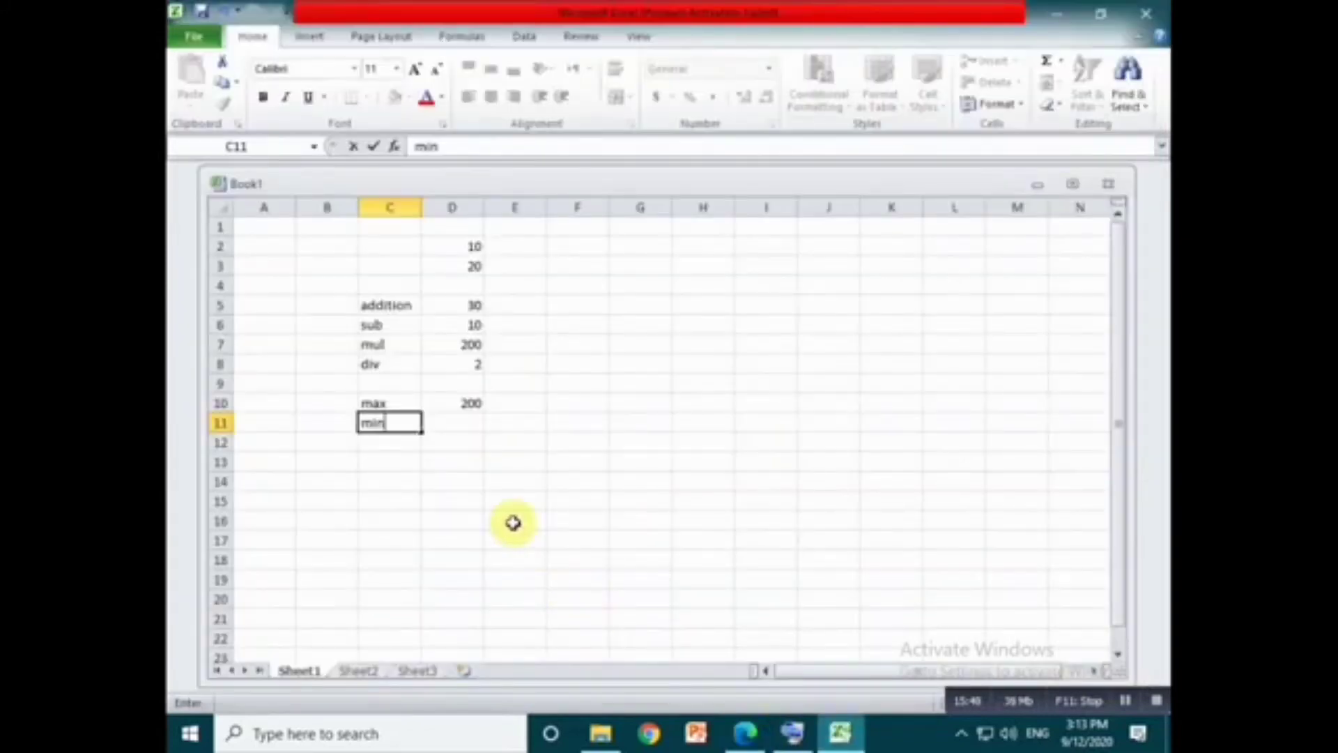
pyautogui.click(452, 424)
pyautogui.write('=m')
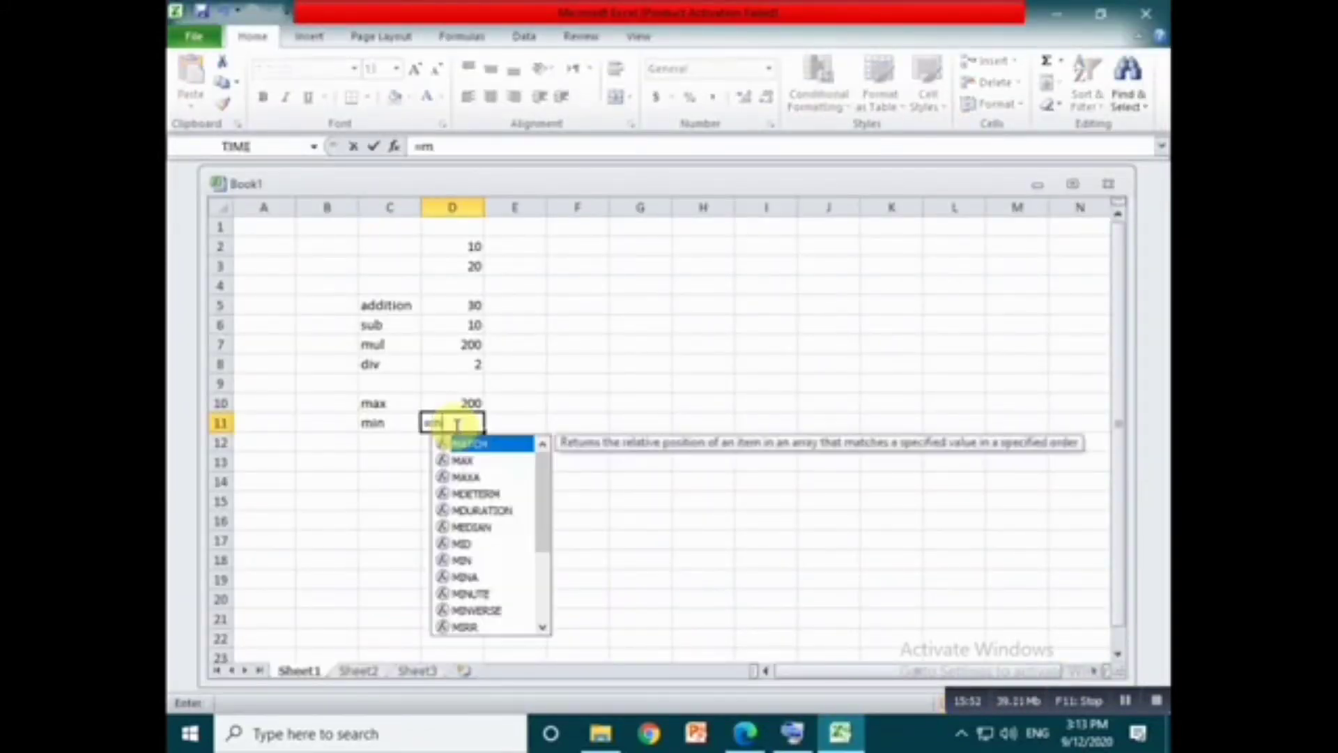
pyautogui.write('in(')
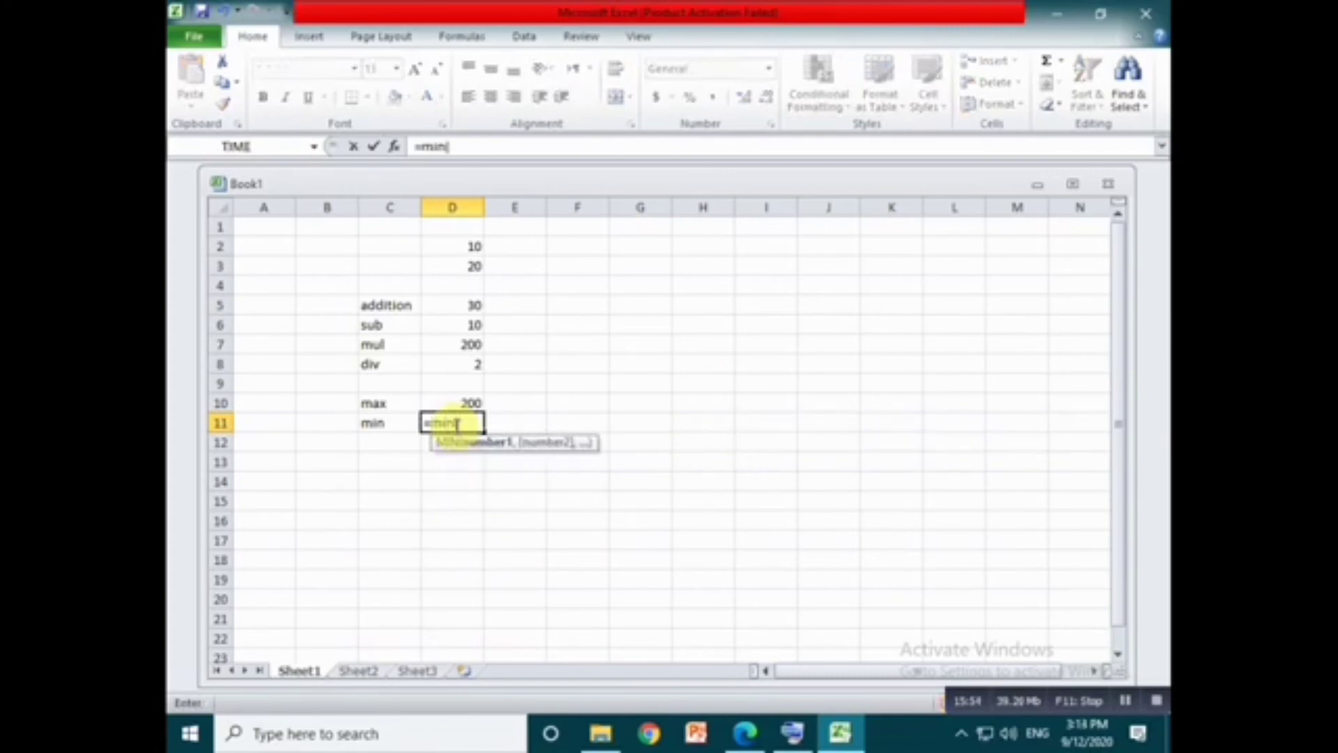
pyautogui.moveTo(465, 241); pyautogui.dragTo(483, 339)
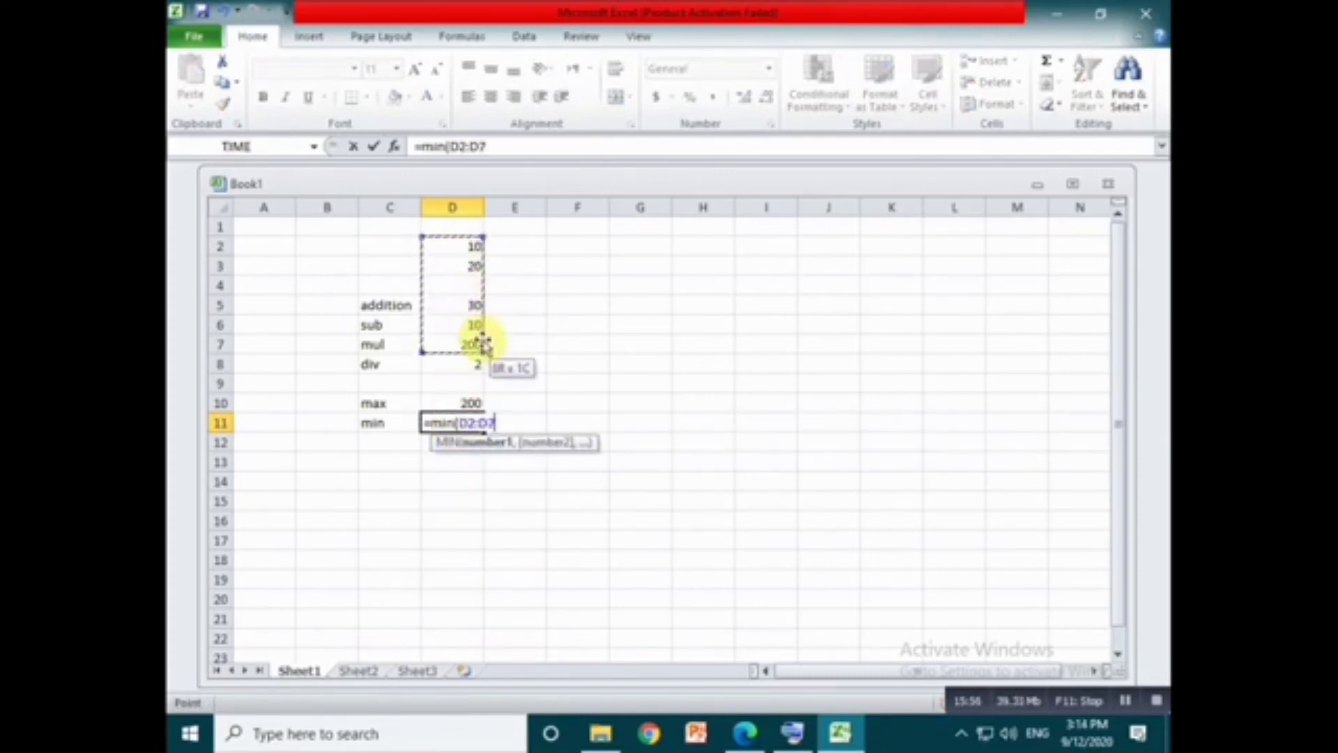
pyautogui.write(')')
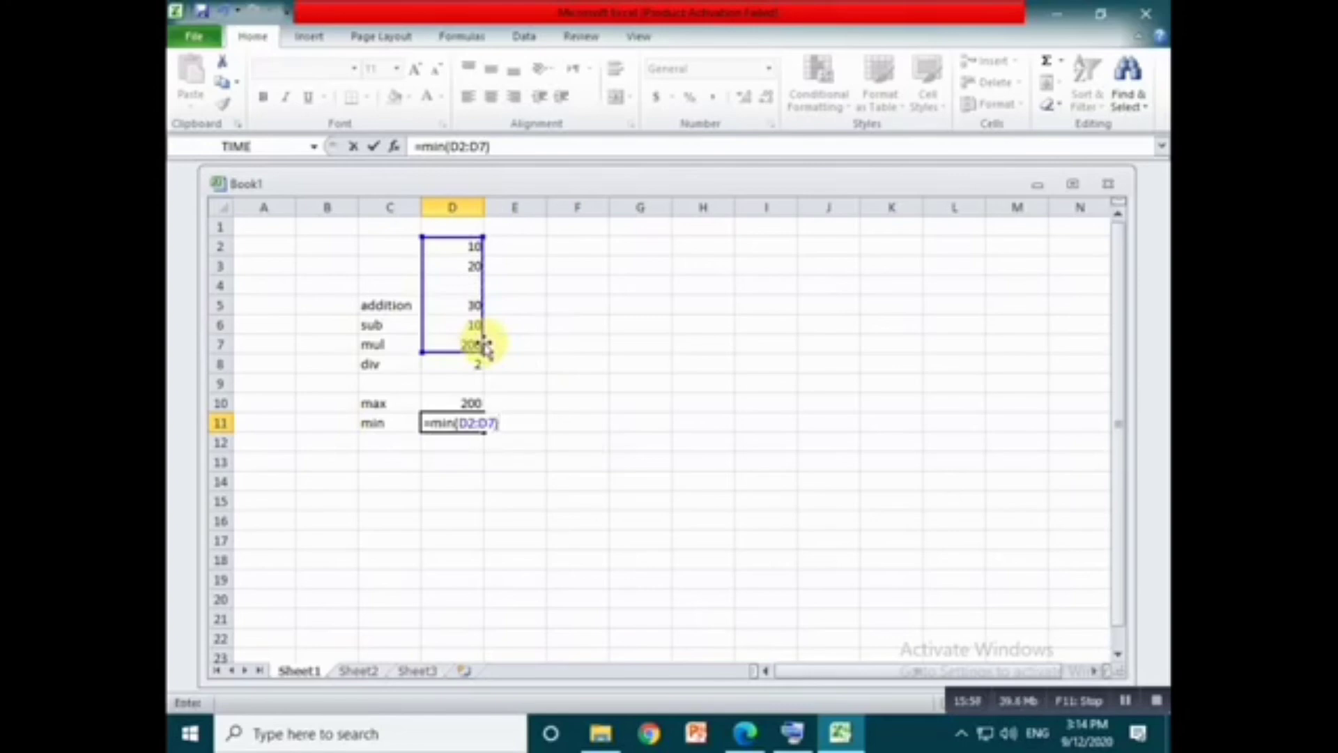
pyautogui.press('Return')
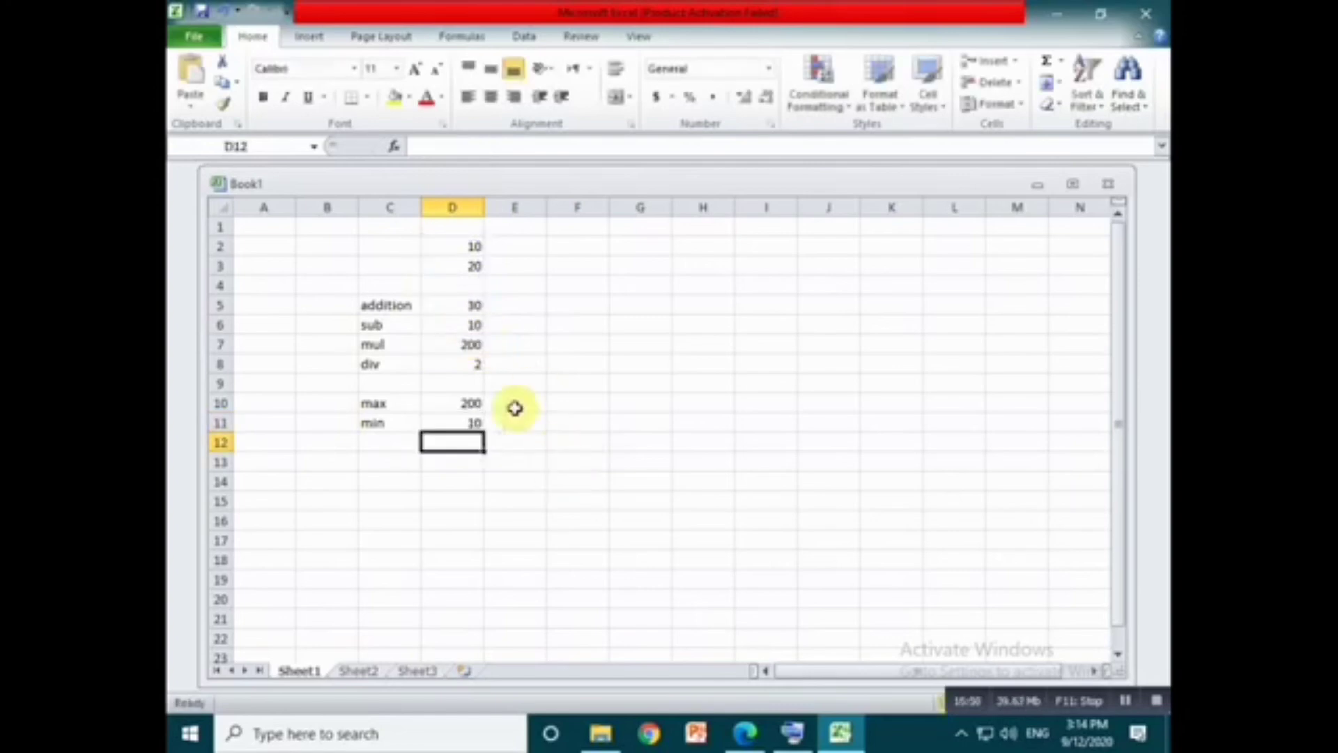
# - Review the division formula in D8 and the values in D2:D7, and consult the Count and CountA entries in Formula.pdf
pyautogui.click(474, 366)
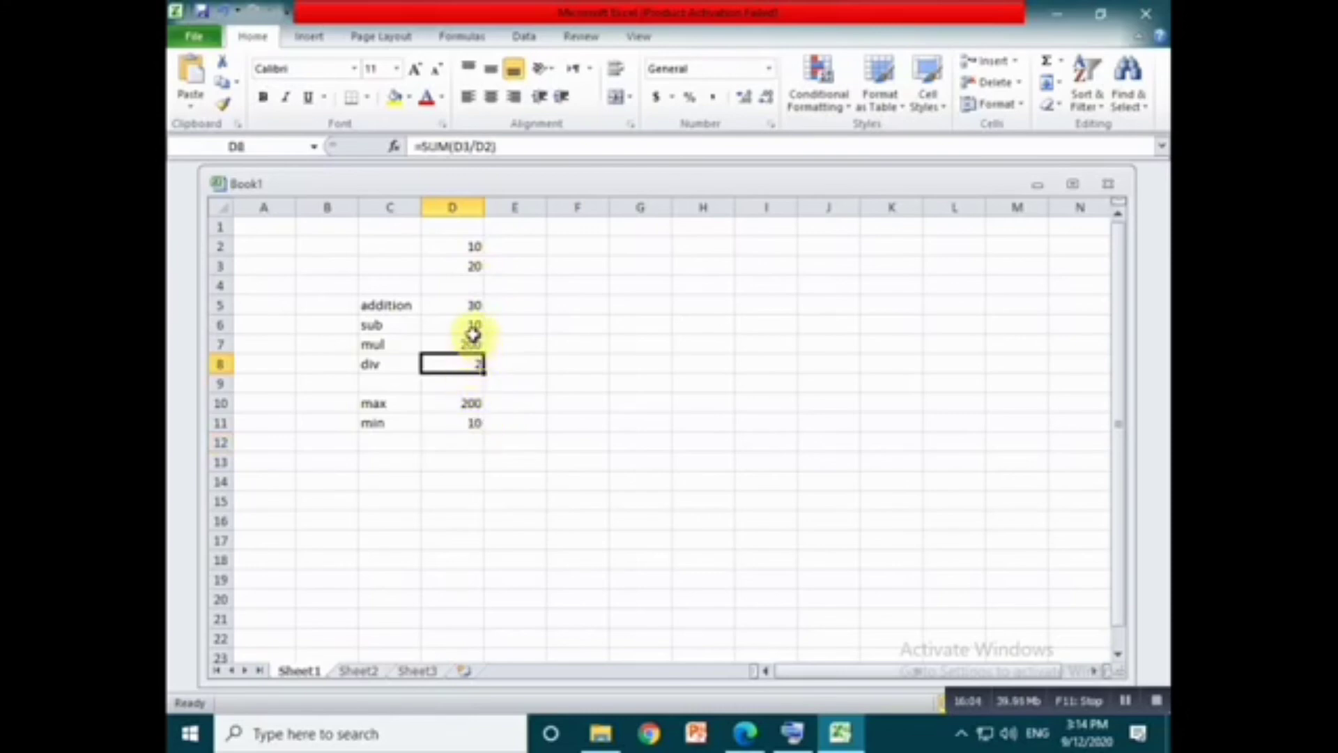
pyautogui.moveTo(466, 343); pyautogui.dragTo(470, 247)
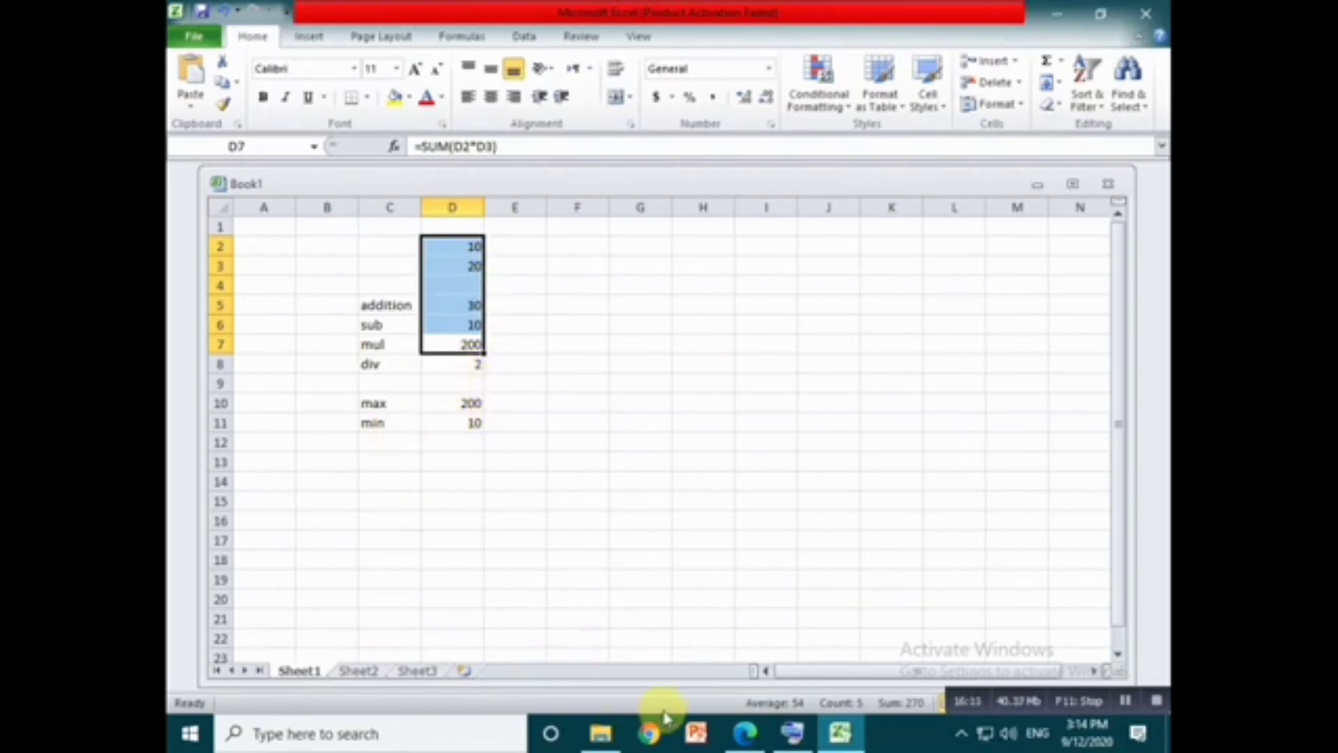
pyautogui.click(743, 732)
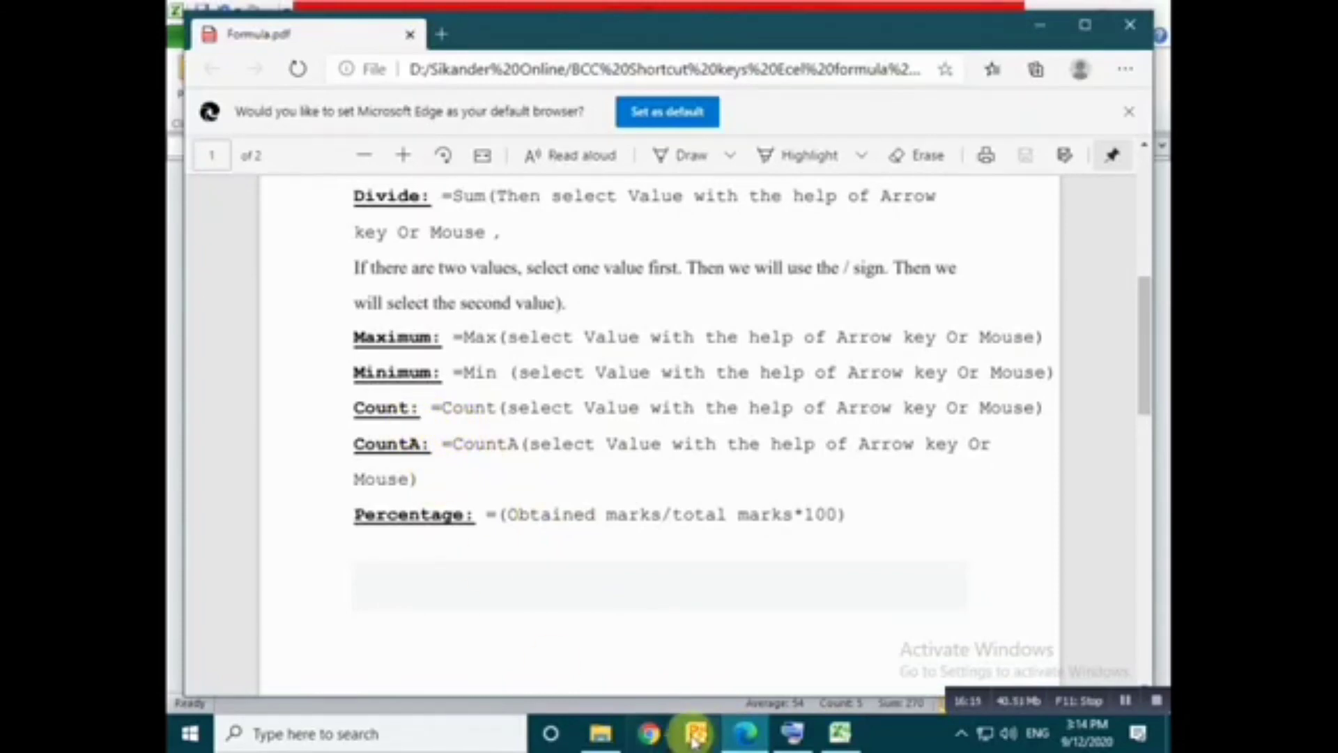
pyautogui.click(840, 731)
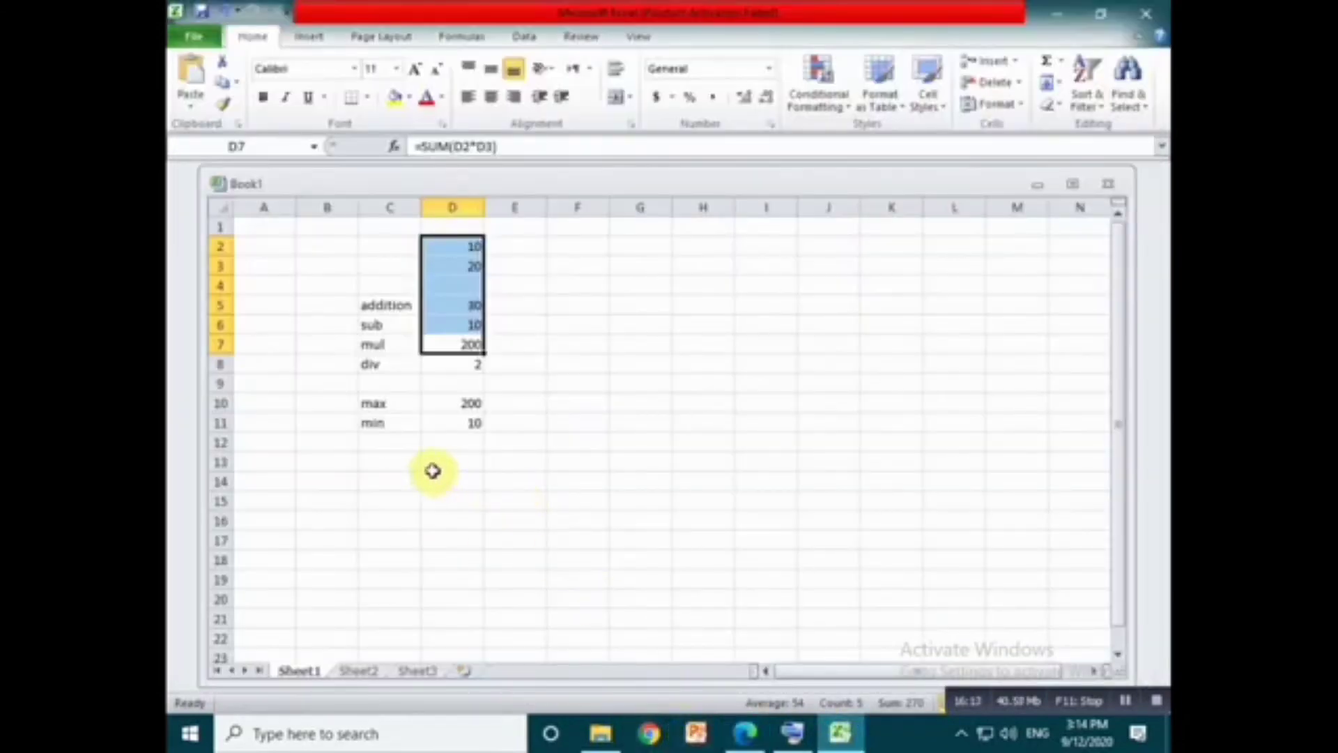
# - Go through the text labels in column C from addition in C5 down to the empty cell C13
pyautogui.click(407, 442)
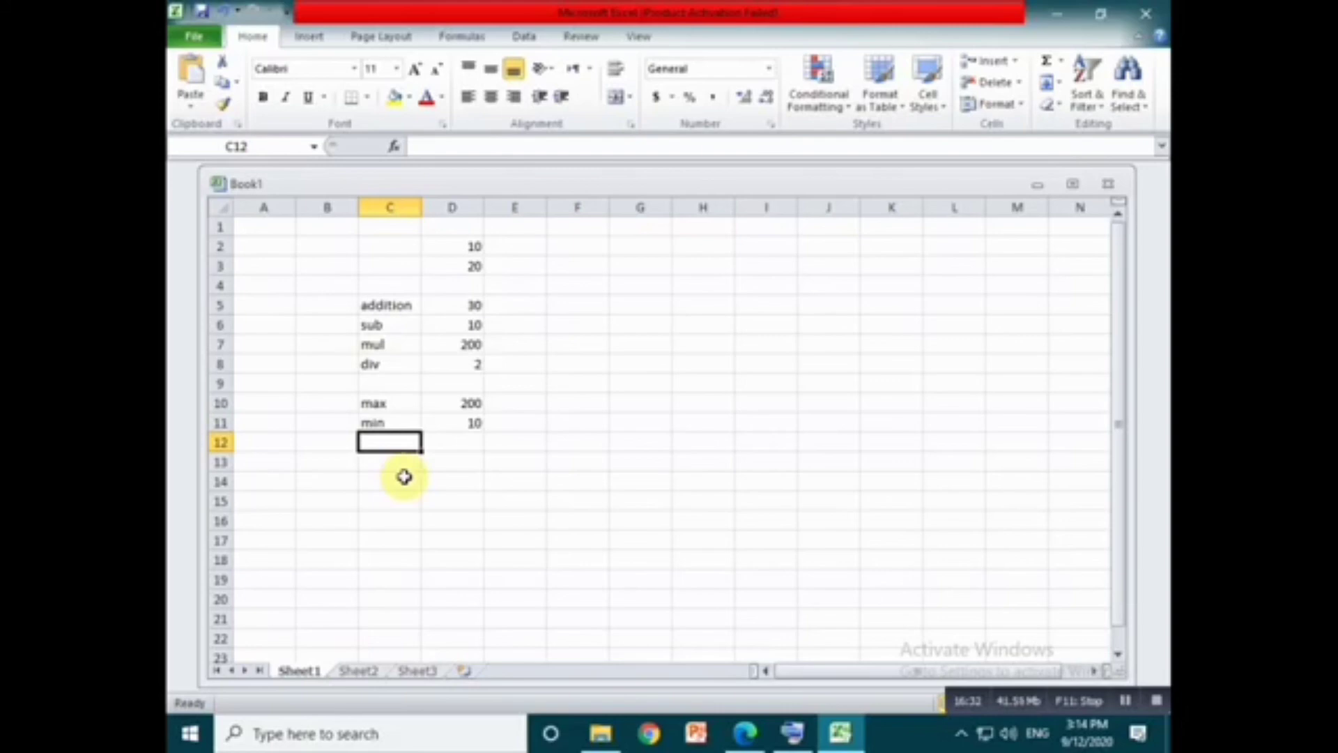
pyautogui.click(382, 307)
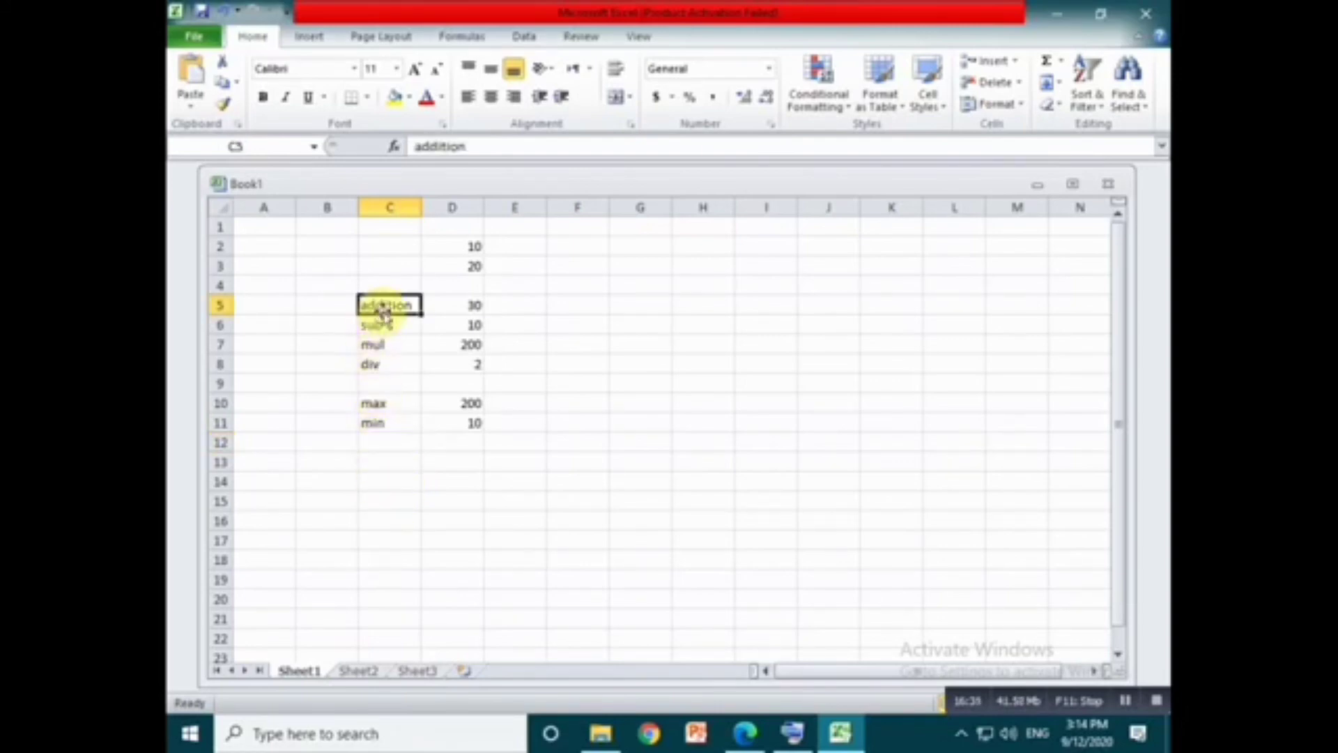
pyautogui.press('Down')
pyautogui.press('Down')
pyautogui.press('Down')
pyautogui.press('Down')
pyautogui.press('Down')
pyautogui.press('Down')
pyautogui.press('Down')
pyautogui.press('Down')
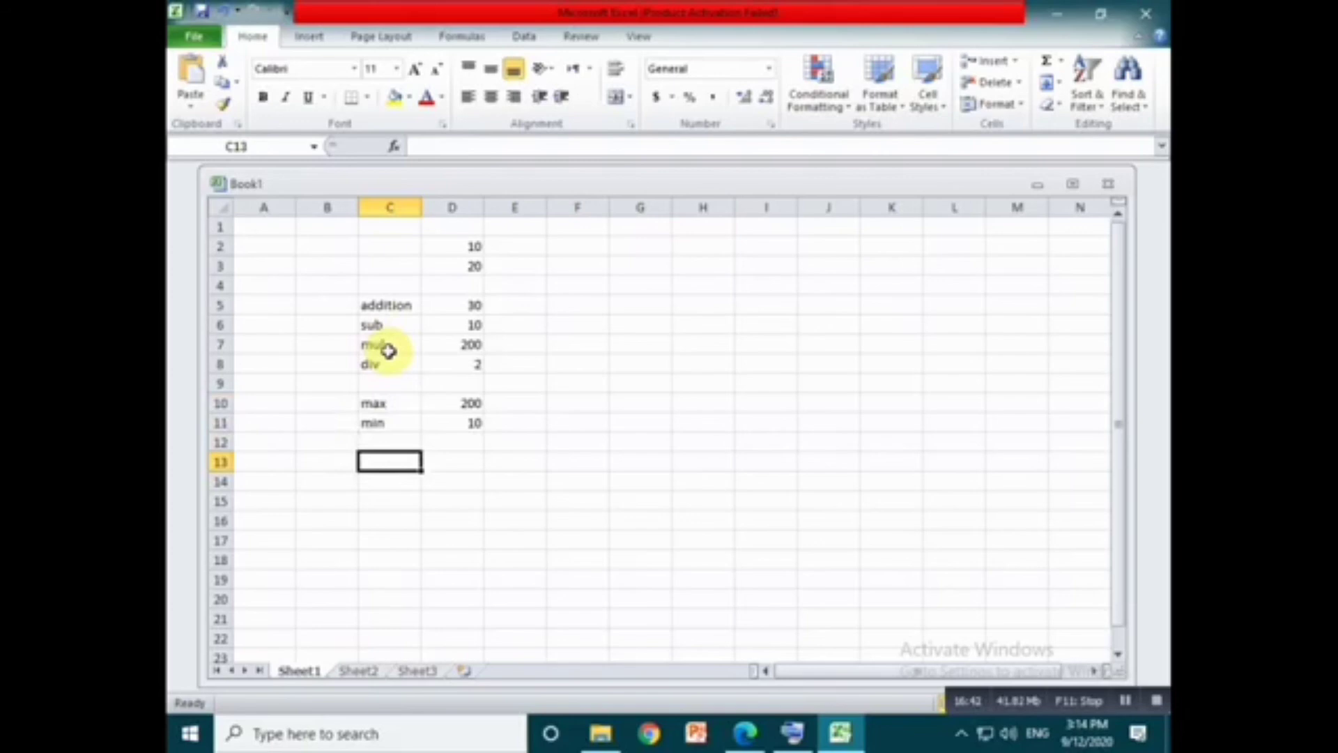
# - Enter the formula =counta(C5:C11) in cell C13 to count the text labels, and select the min label
pyautogui.write('=')
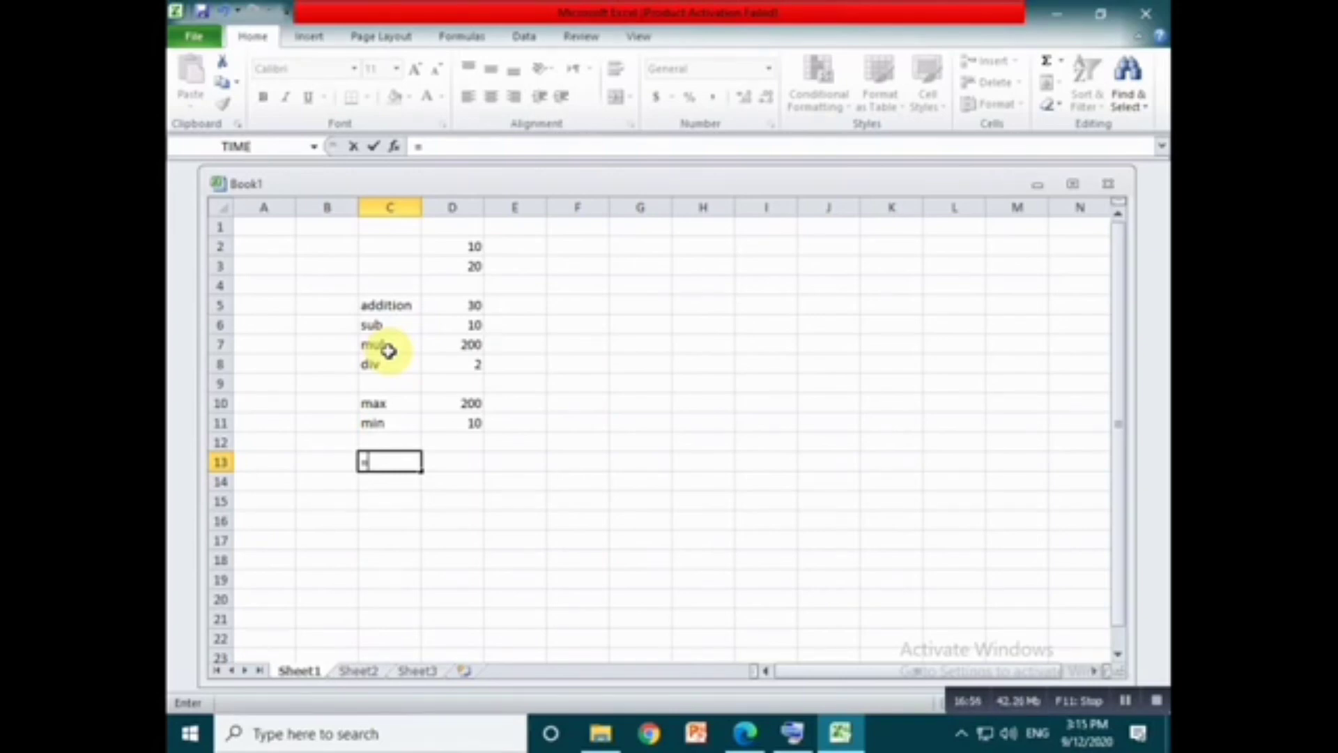
pyautogui.write('co')
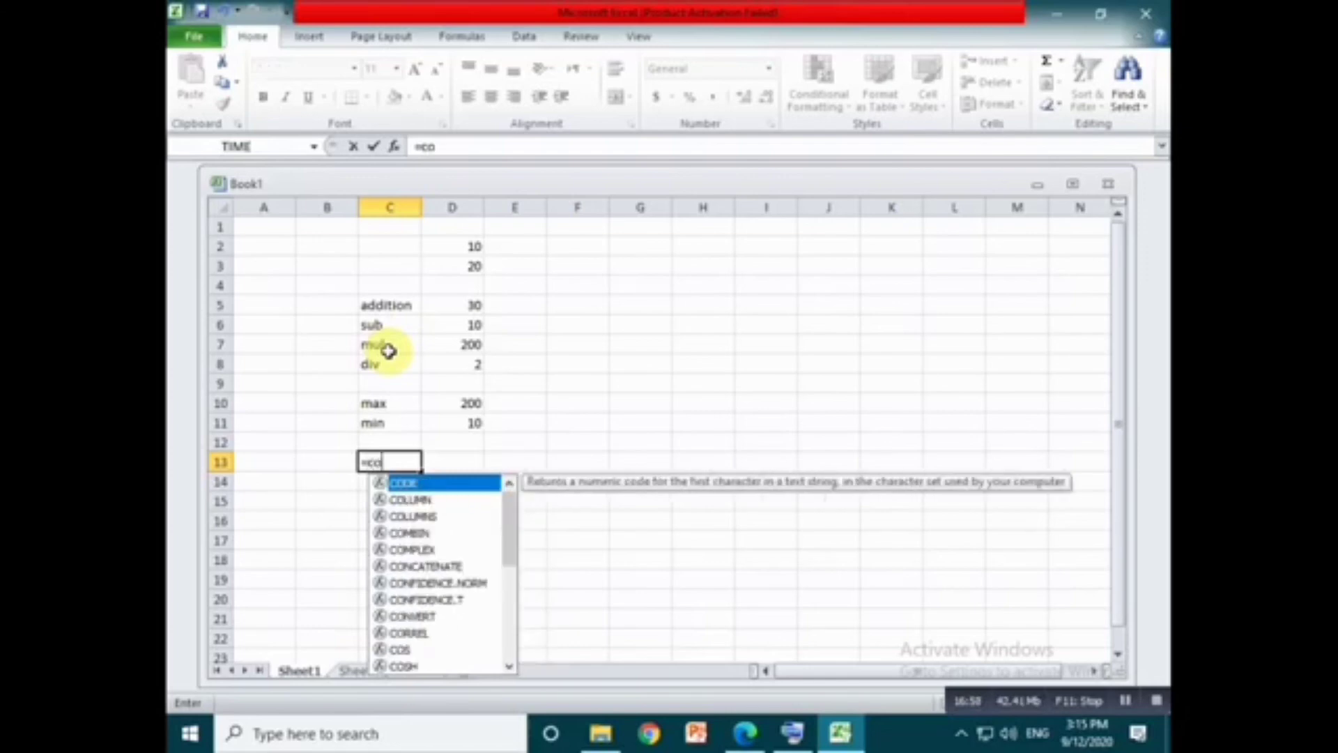
pyautogui.write('unta')
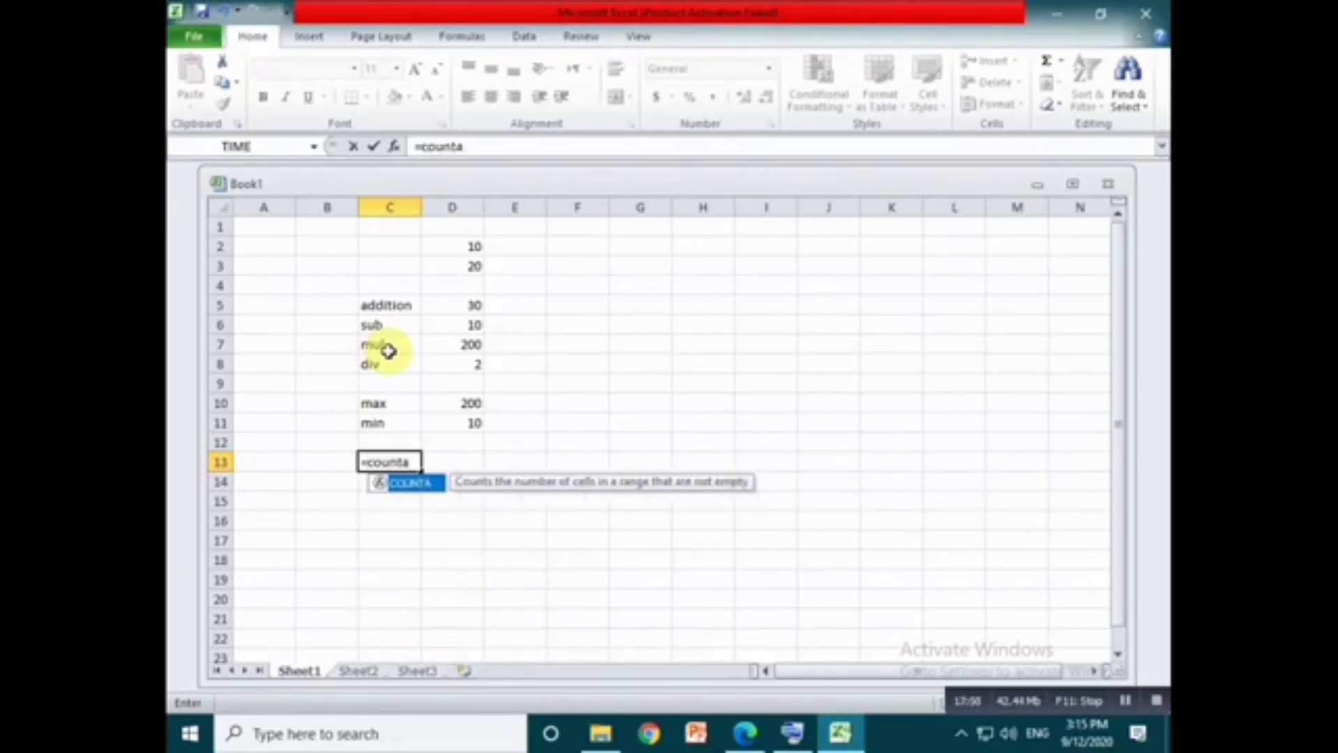
pyautogui.write('(')
pyautogui.moveTo(383, 304); pyautogui.dragTo(398, 412)
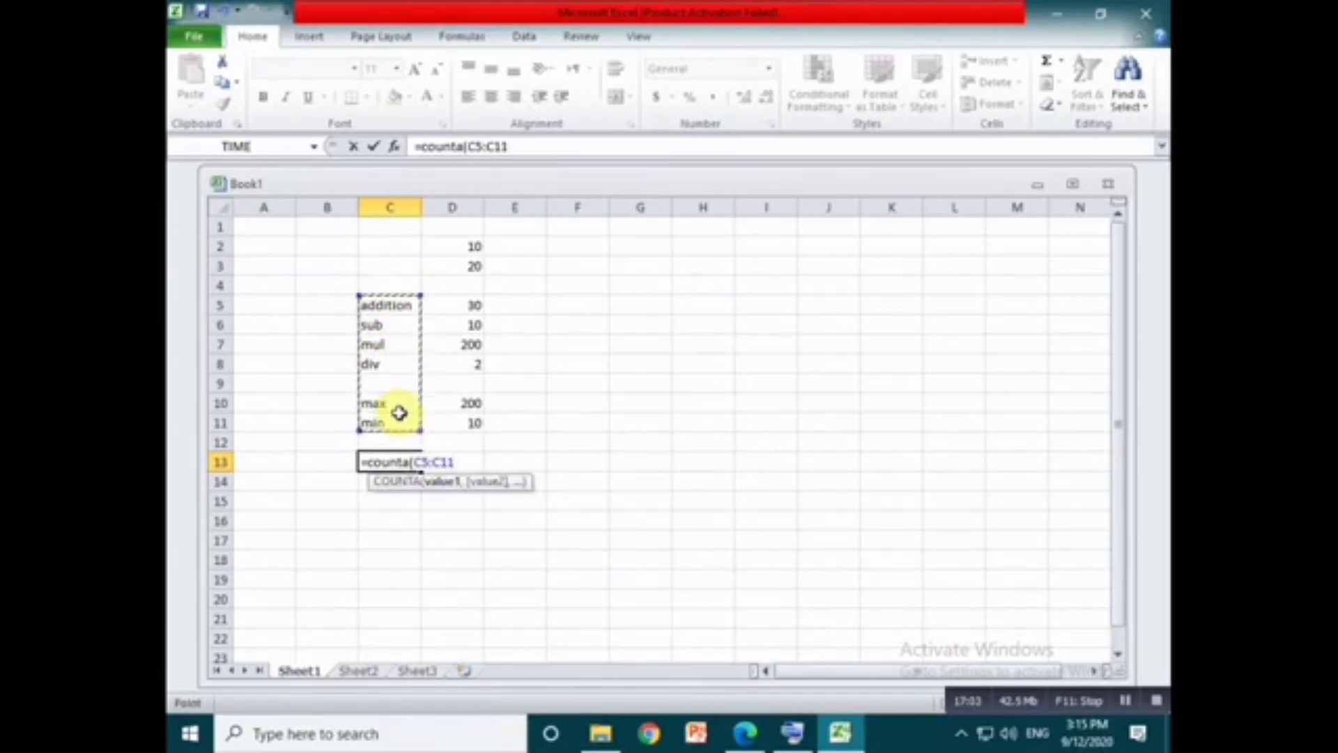
pyautogui.write(')')
pyautogui.press('Return')
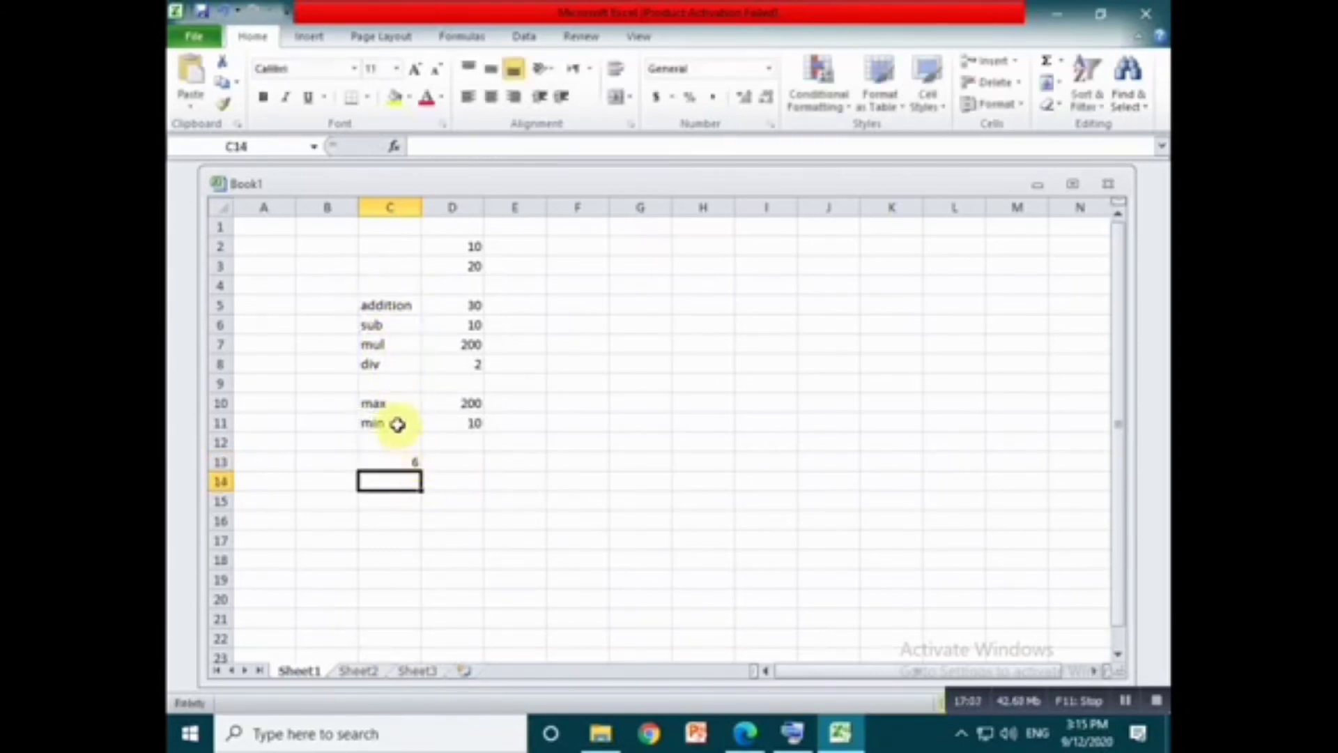
pyautogui.click(390, 423)
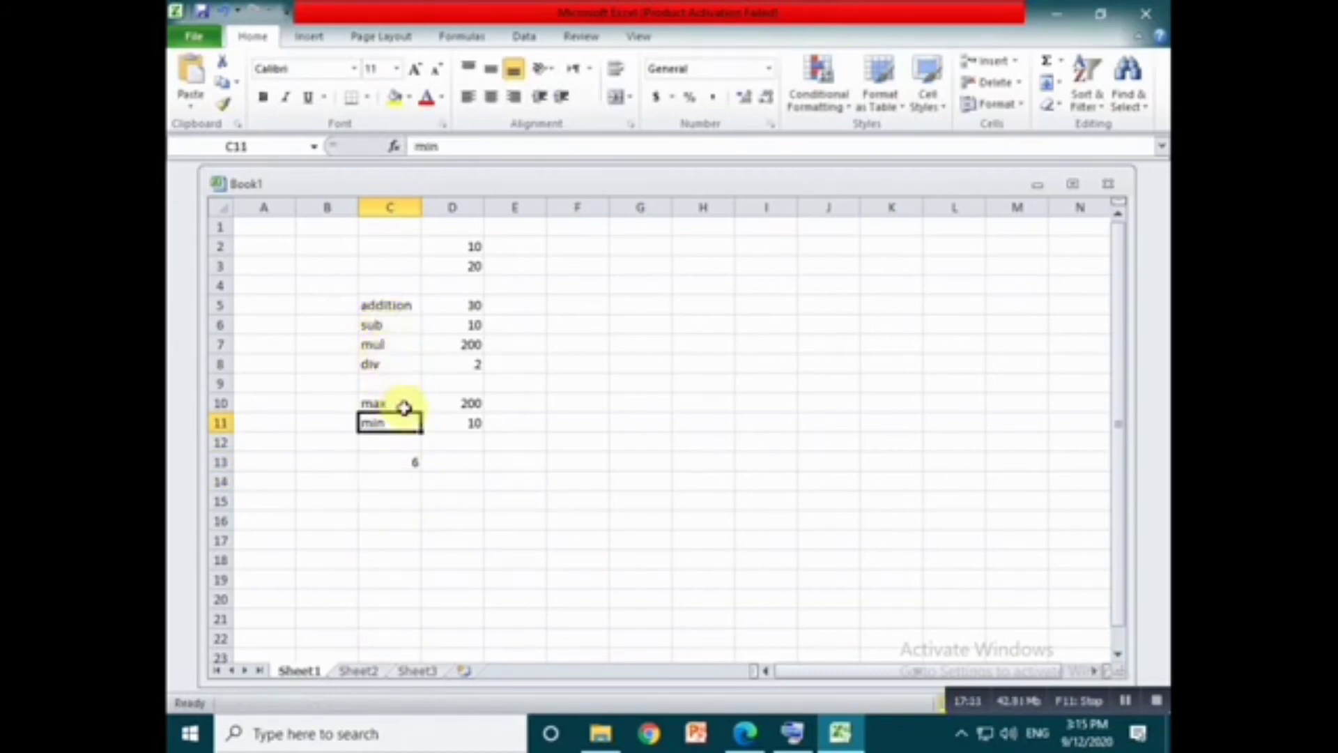
# - Enter the label counta in cell B13 and the label count in cell B15
pyautogui.click(341, 460)
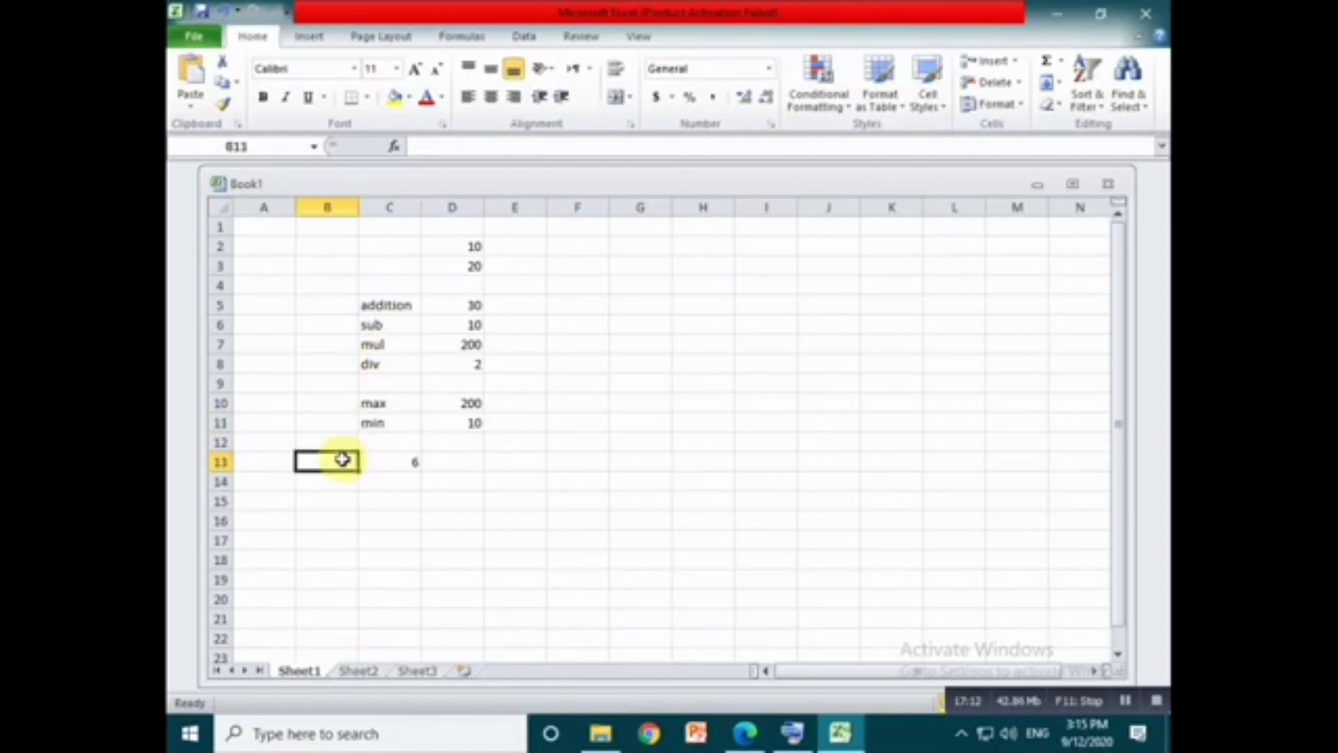
pyautogui.write('coun')
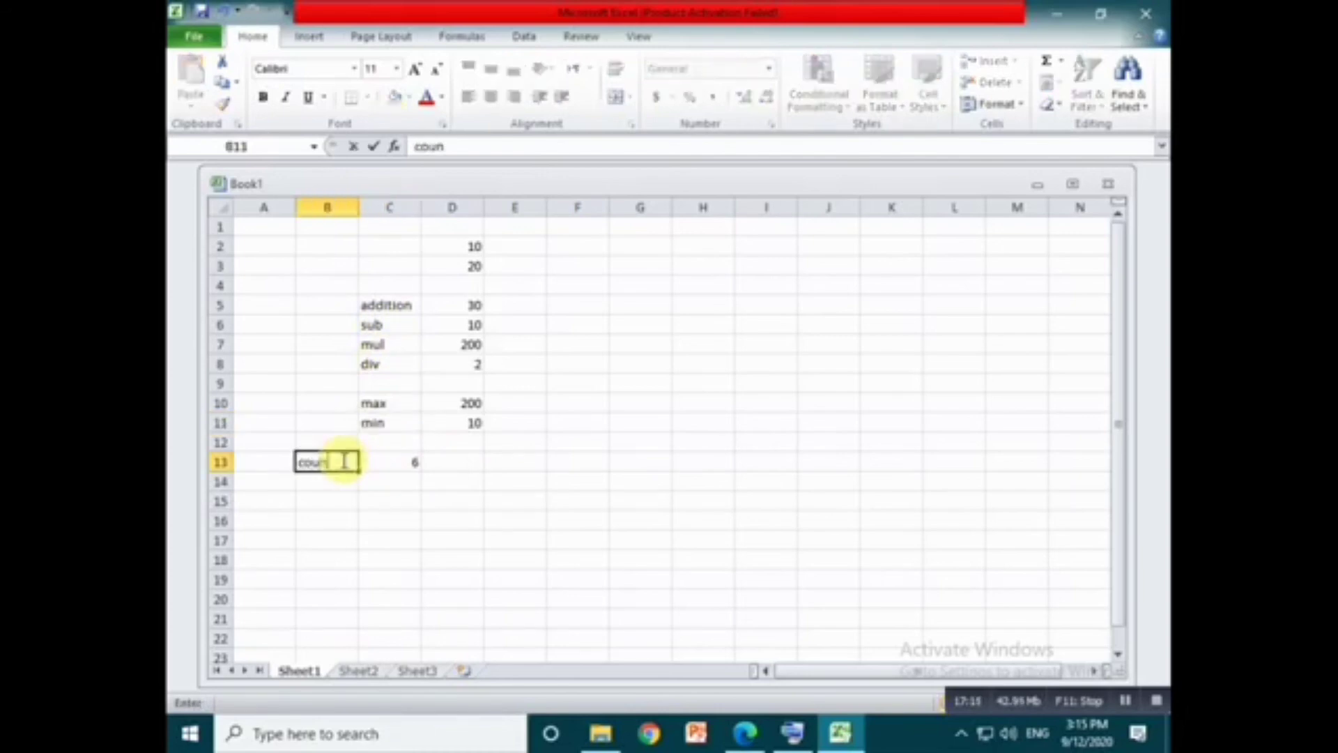
pyautogui.write('ta')
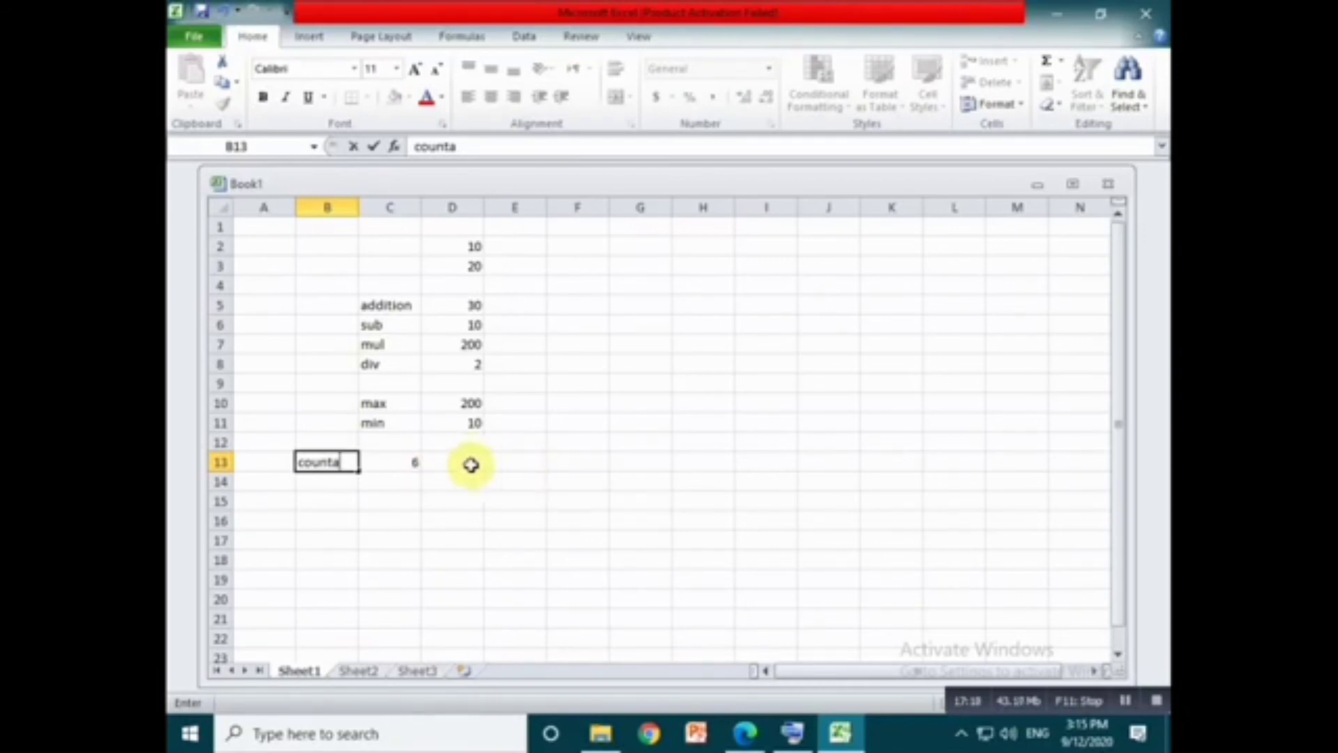
pyautogui.click(344, 496)
pyautogui.write('c')
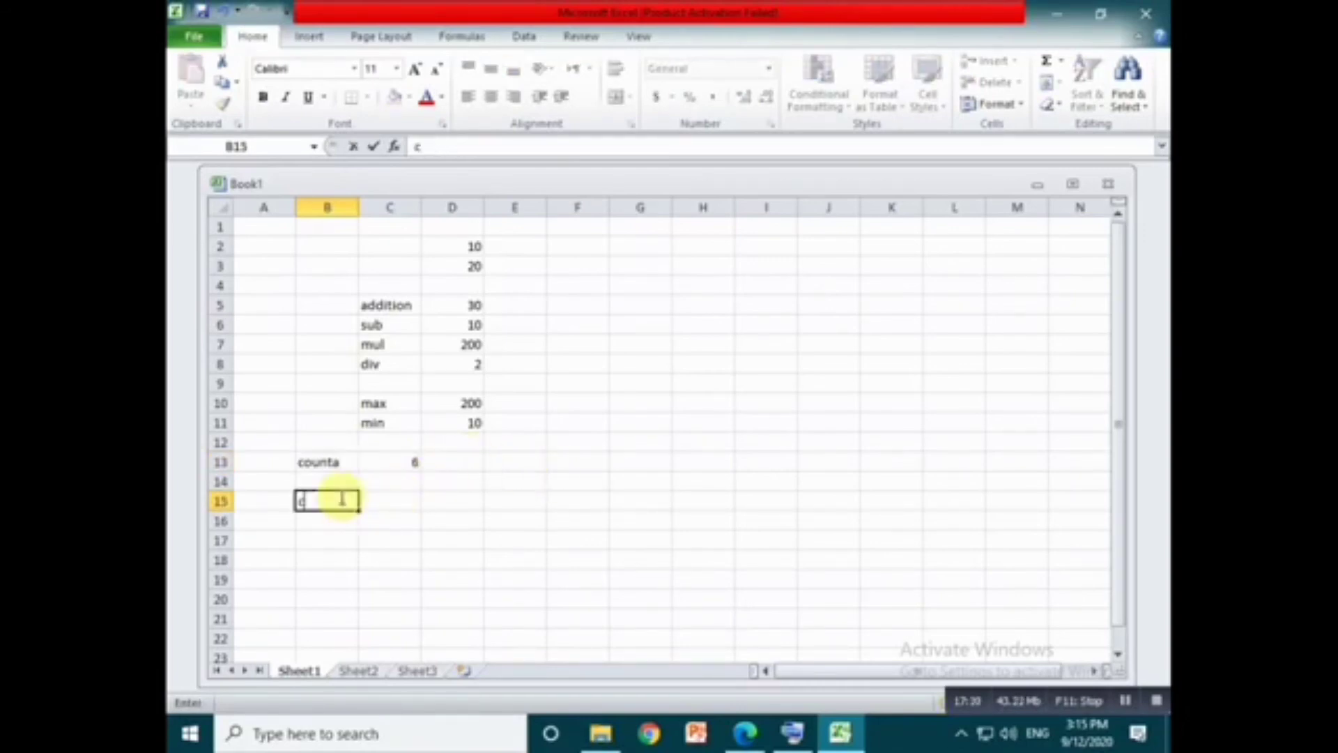
pyautogui.write('ount')
pyautogui.press('Tab')
# - Enter a COUNT formula in cell C15 over the number range D2:D11
pyautogui.write('=cou')
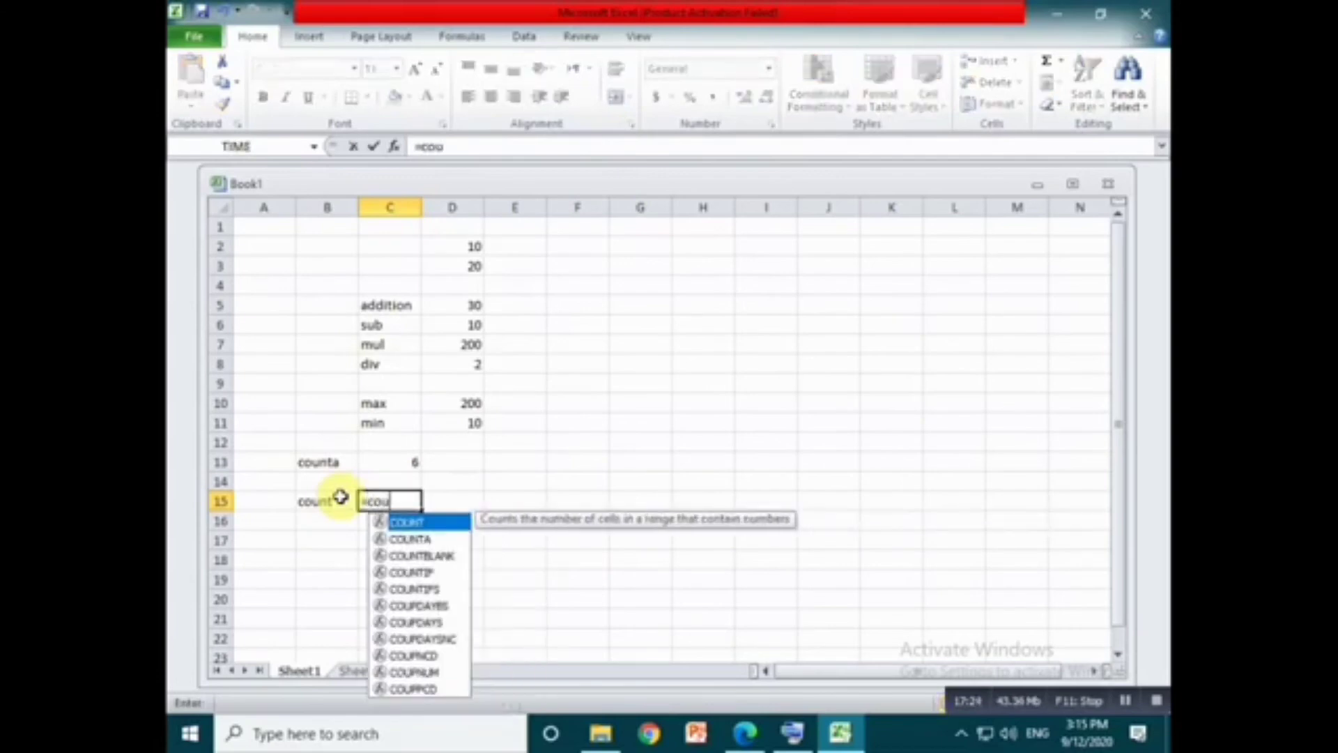
pyautogui.write('nt(')
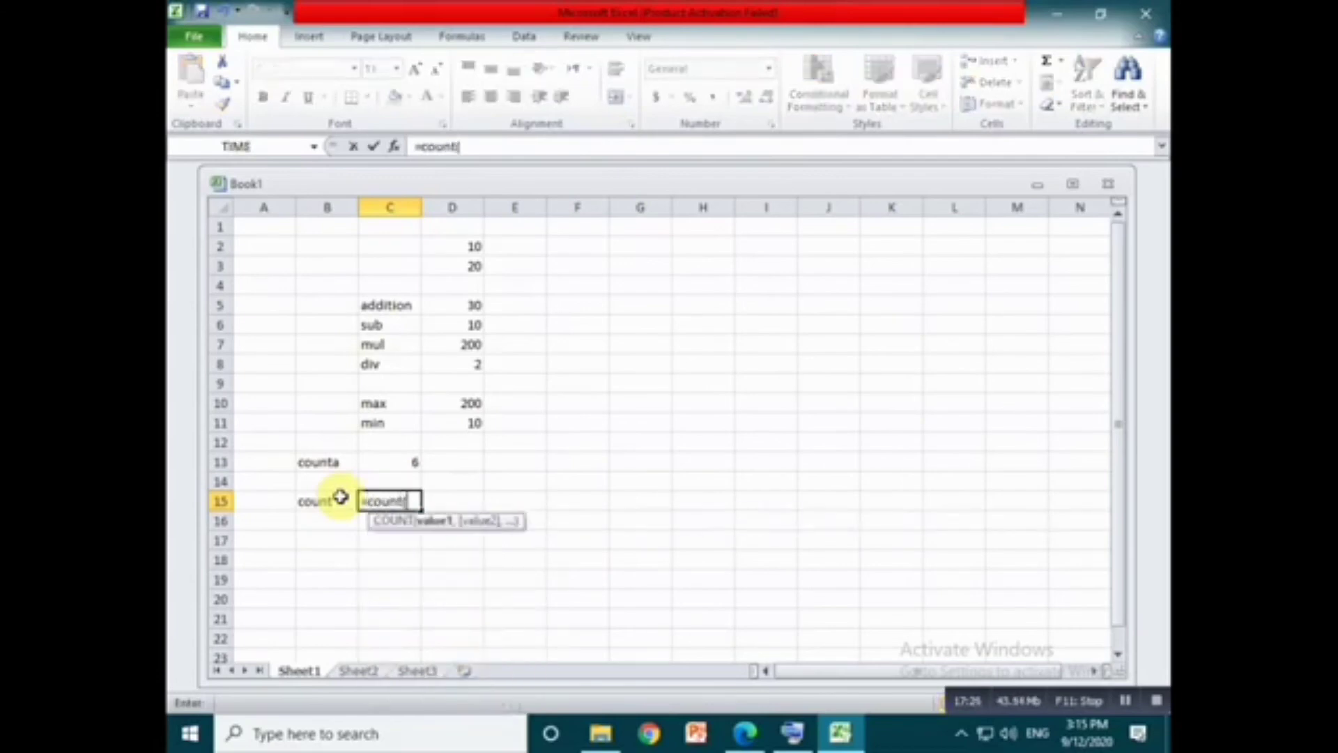
pyautogui.moveTo(462, 244); pyautogui.dragTo(448, 418)
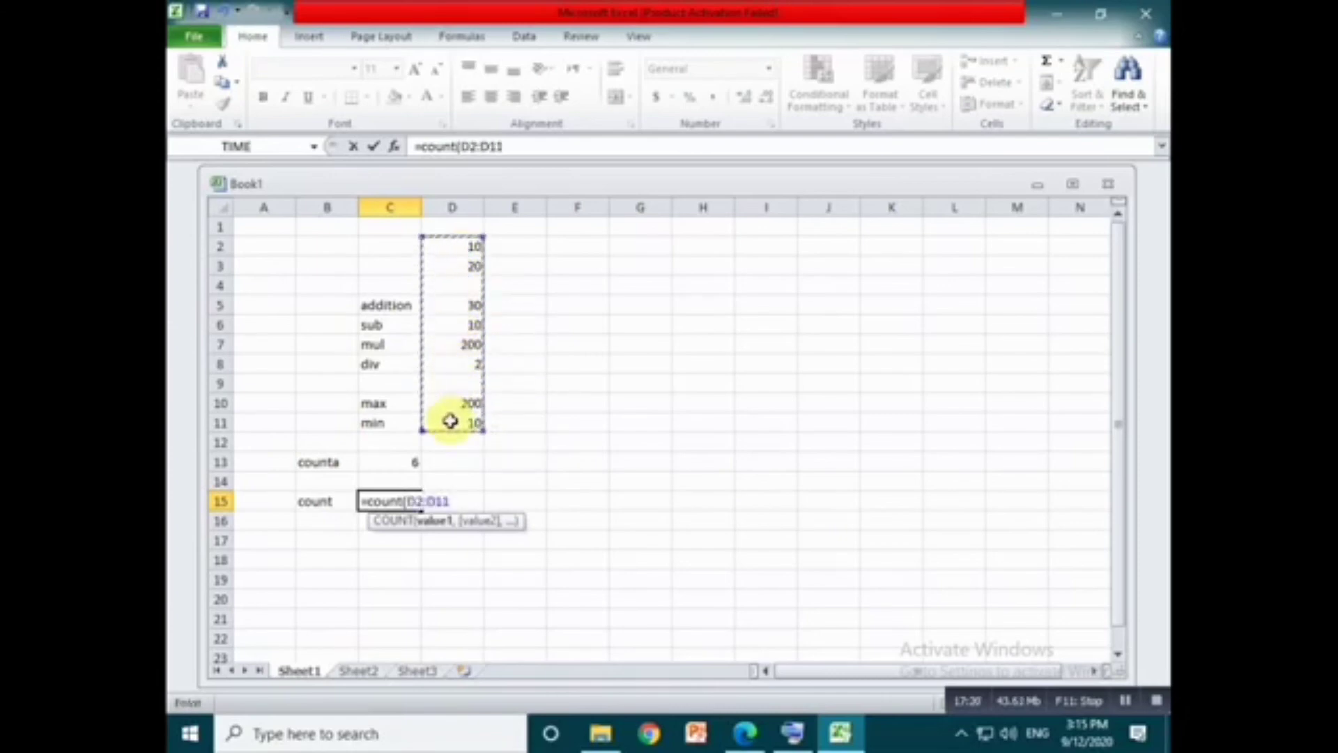